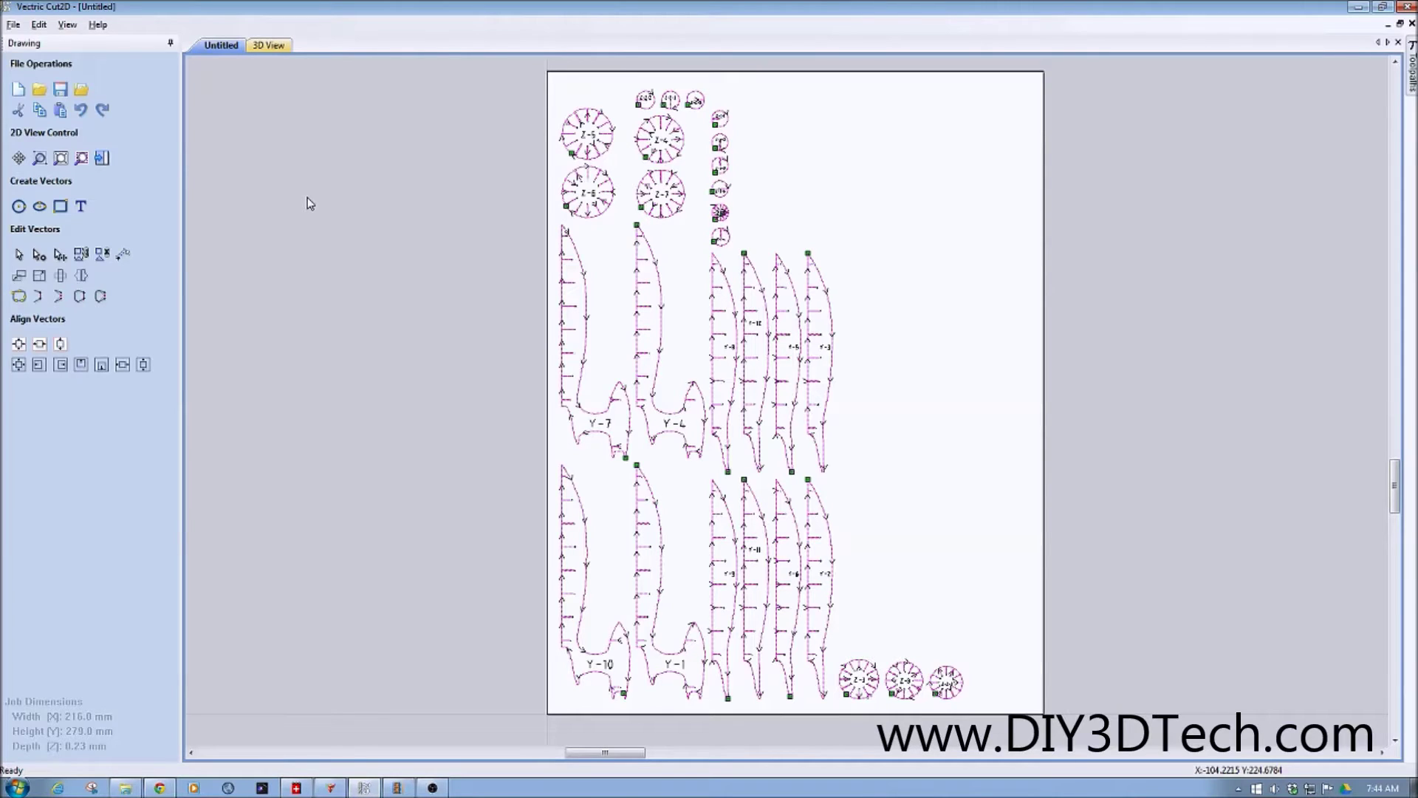
Choose GRBL Laser (mm) (*.nc) as the Toolpaths post processor and start saving the toolpath.
{"action": "left_click", "coordinate": [1413, 67]}
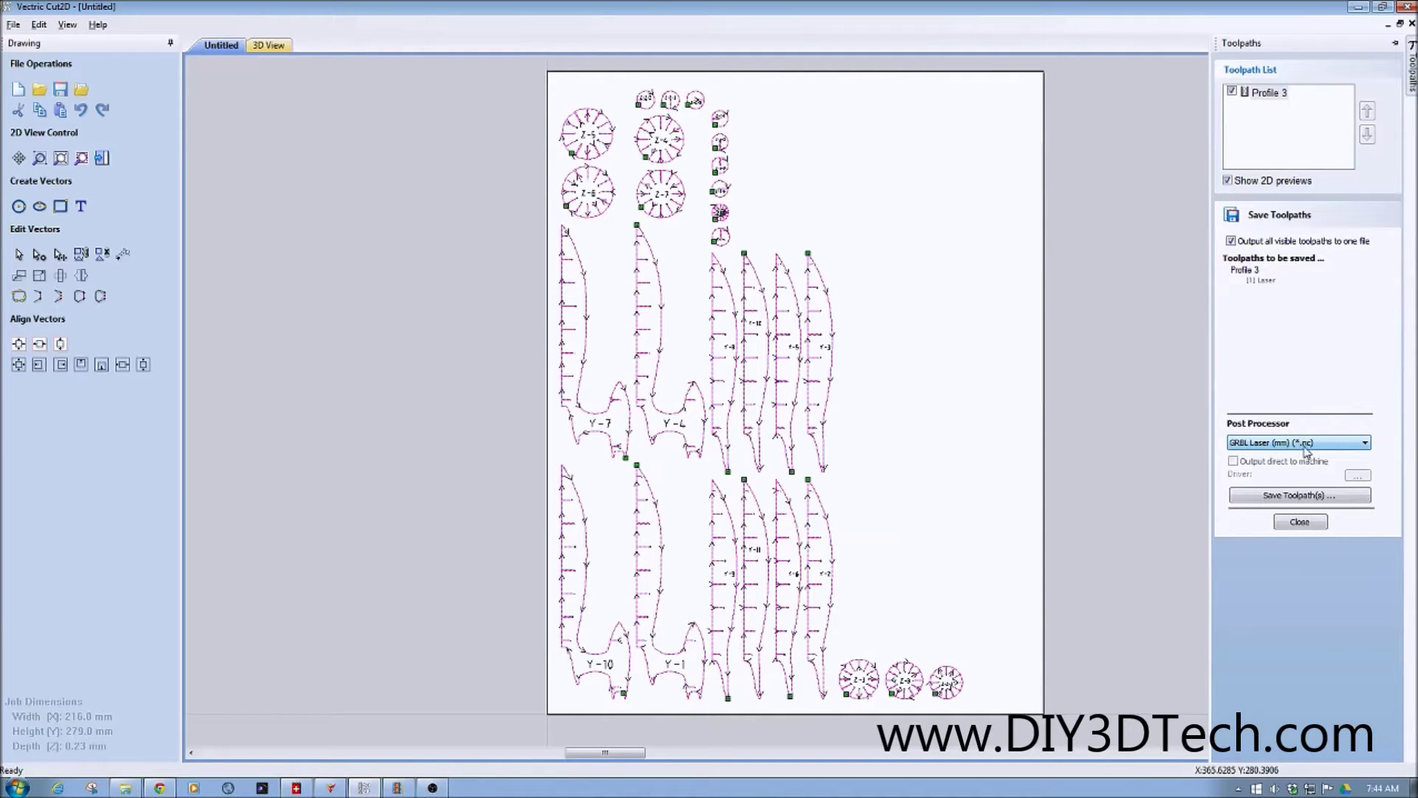
{"action": "left_click", "coordinate": [1366, 443]}
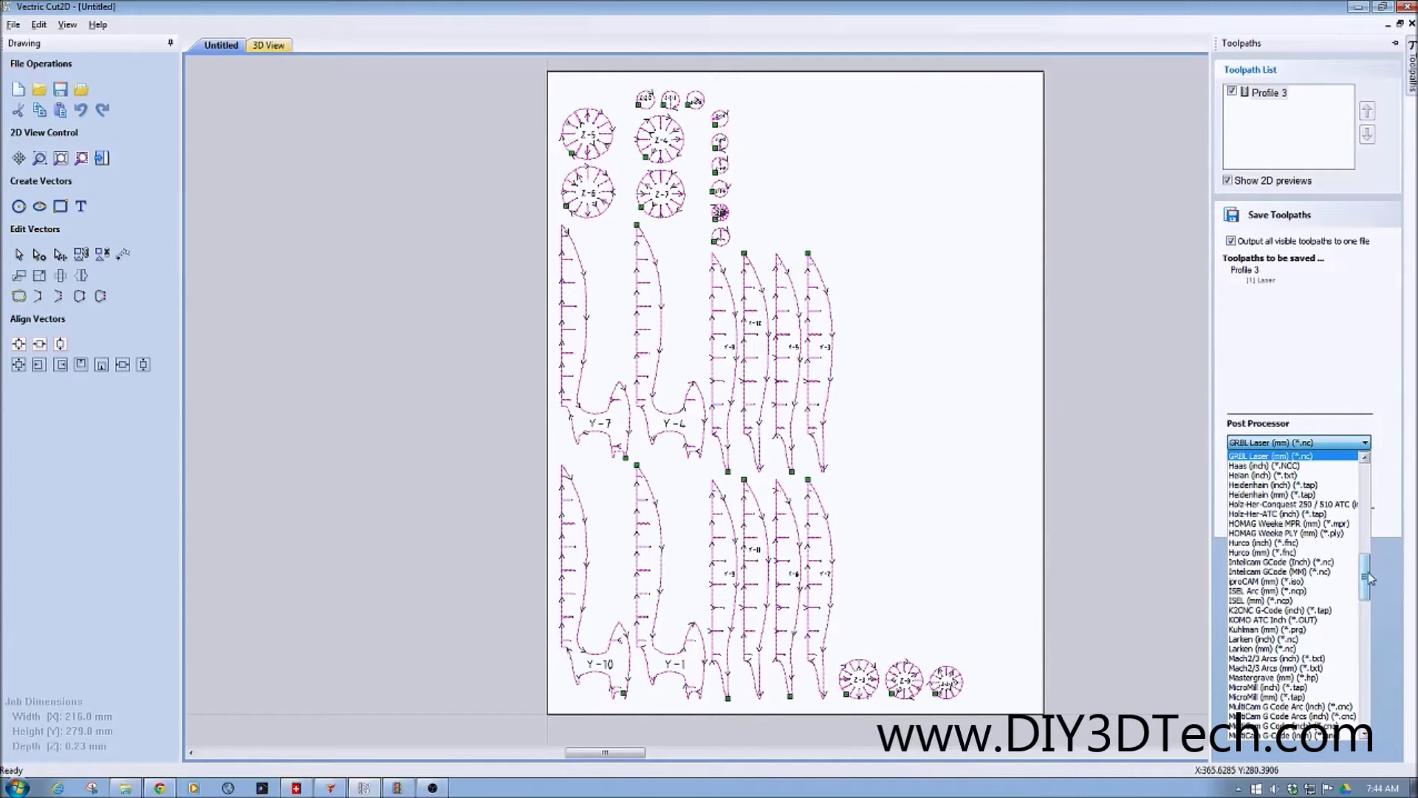
{"action": "left_click_drag", "start_coordinate": [1368, 580], "coordinate": [1384, 708]}
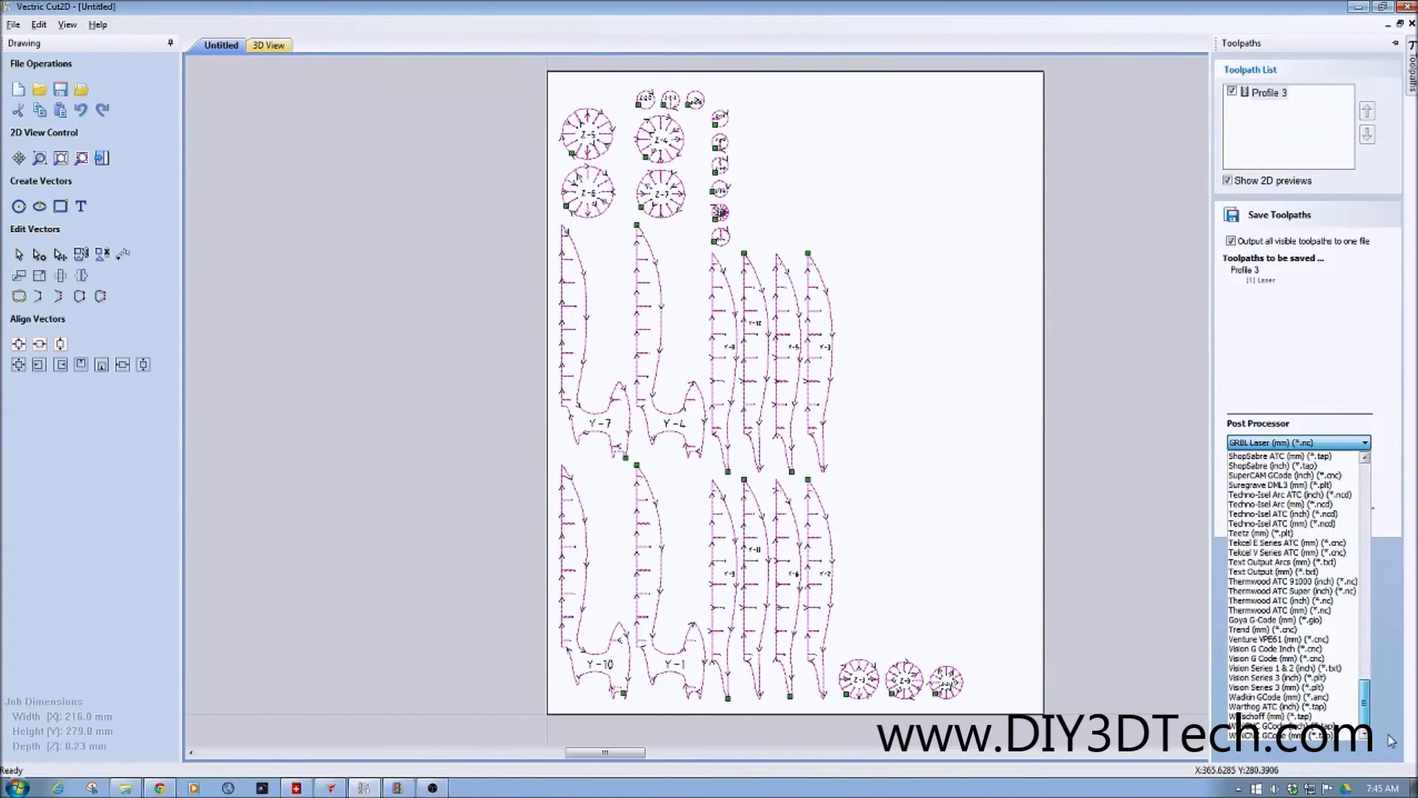
{"action": "left_click_drag", "start_coordinate": [1392, 741], "coordinate": [1399, 573]}
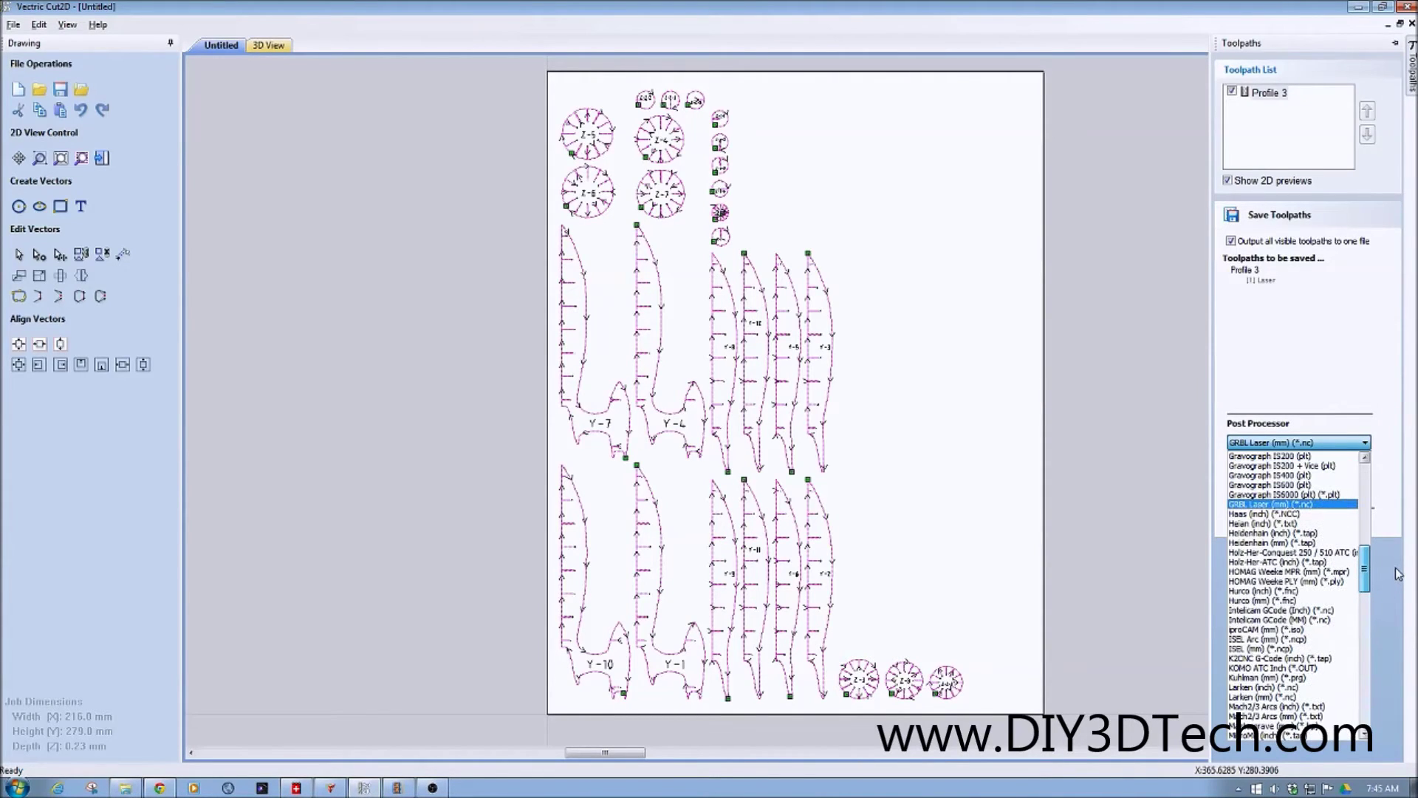
{"action": "left_click", "coordinate": [1308, 505]}
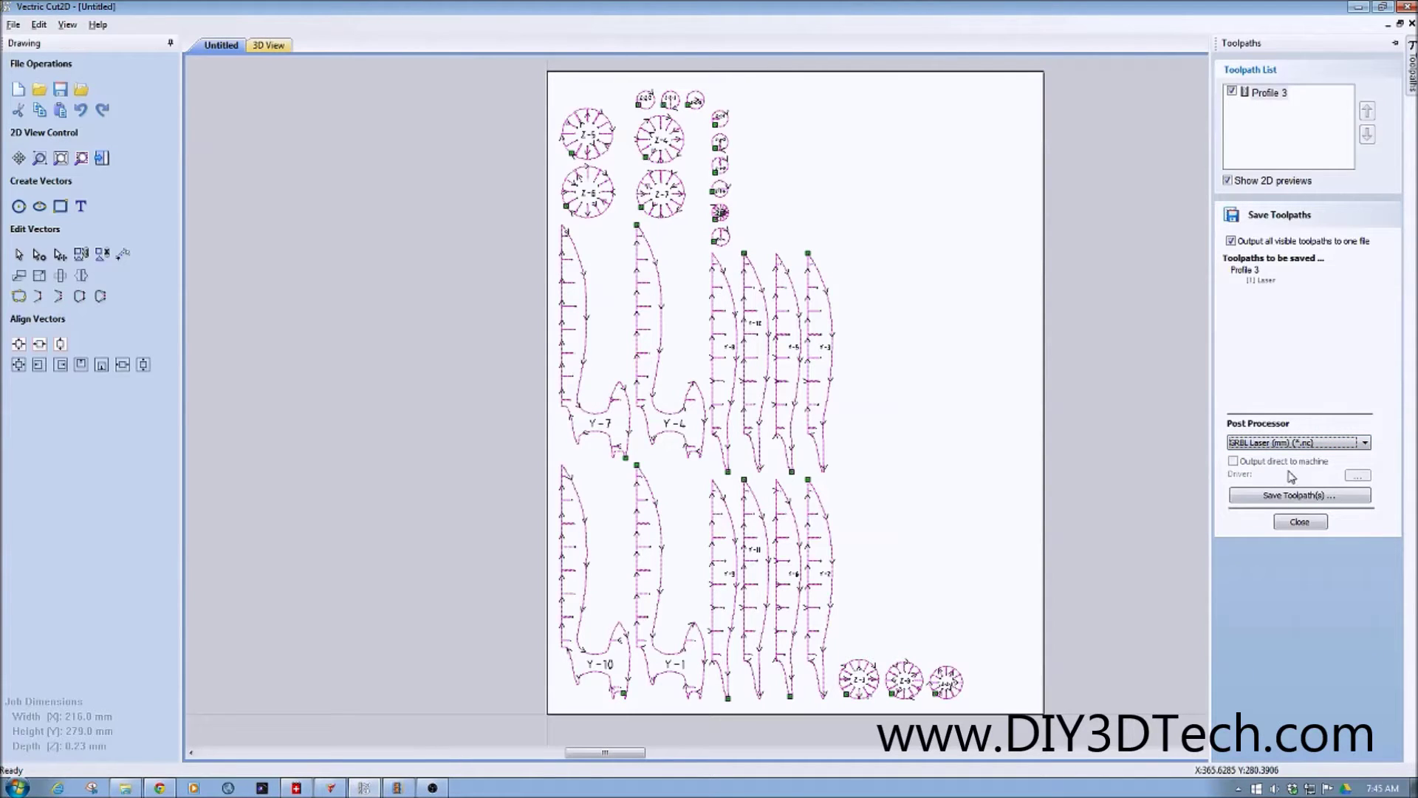
{"action": "left_click", "coordinate": [1268, 498]}
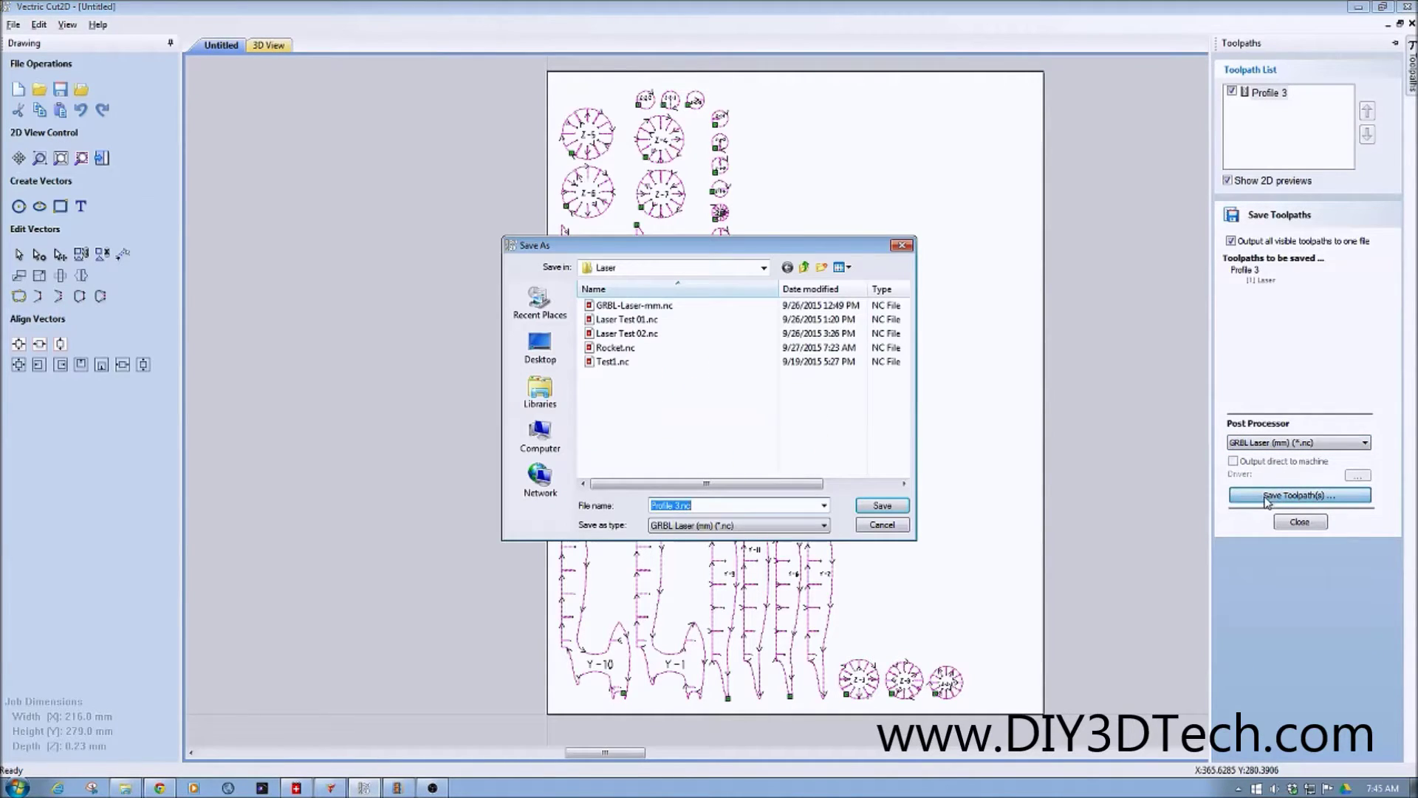
Save the Profile 3 toolpath over Rocket.nc in the Laser folder, confirming the replacement.
{"action": "left_click", "coordinate": [606, 350]}
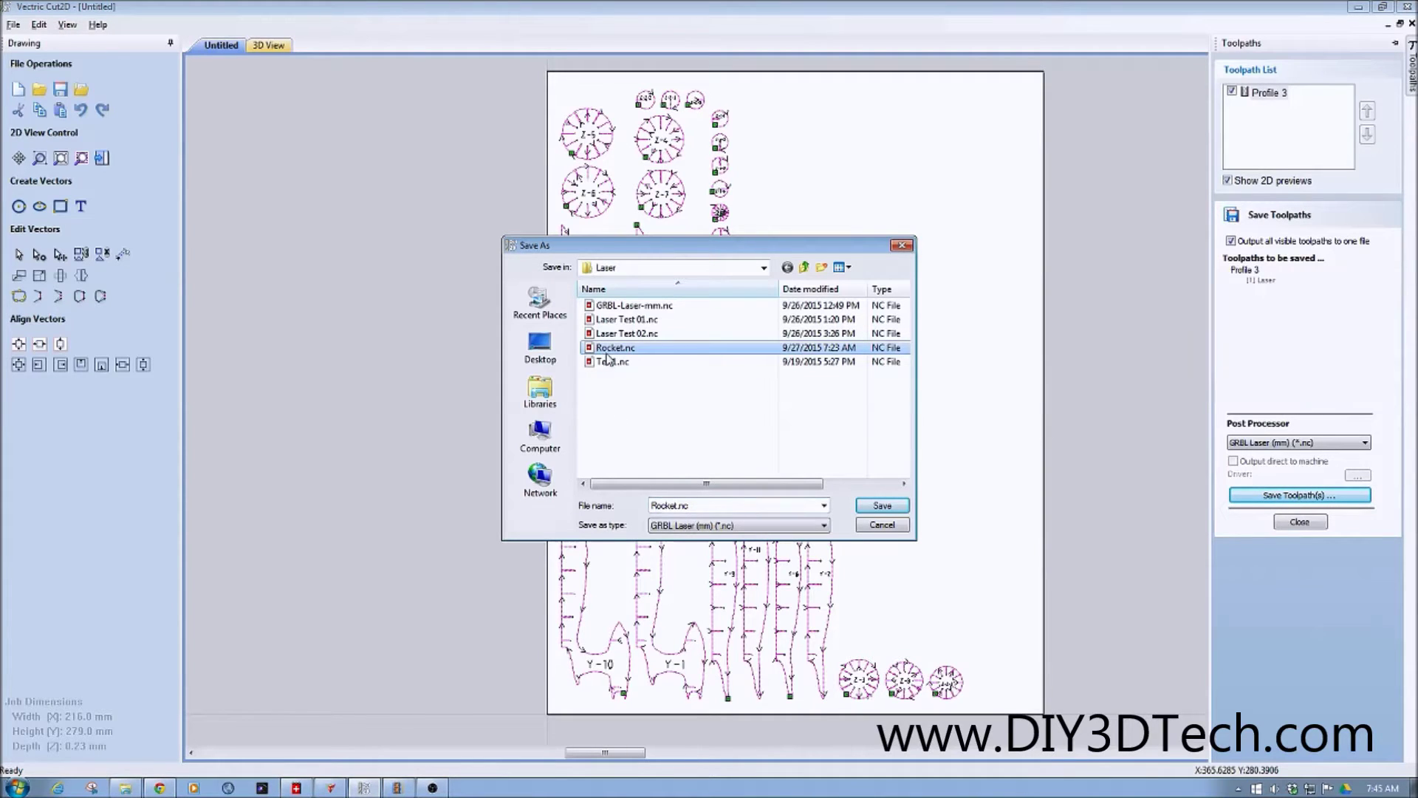
{"action": "left_click", "coordinate": [883, 507]}
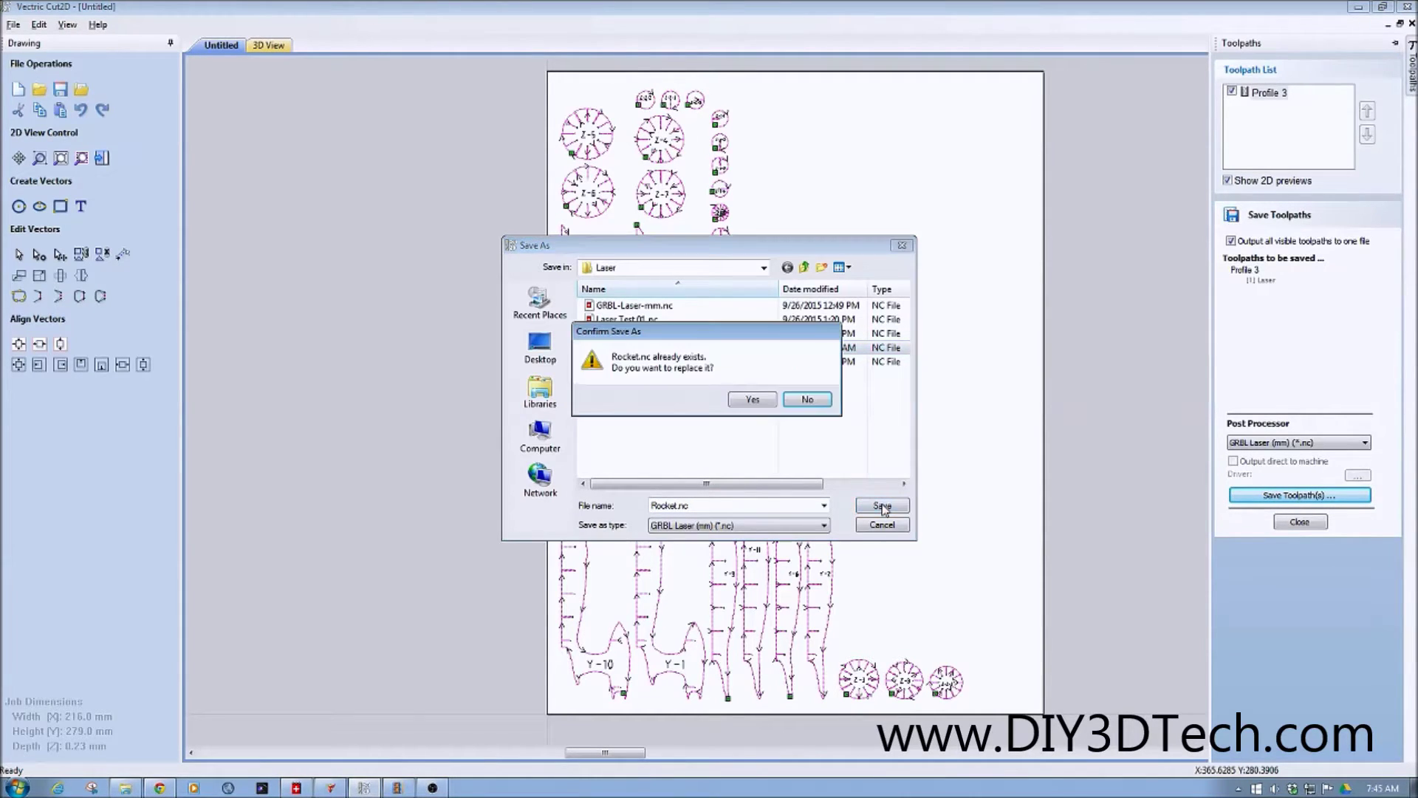
{"action": "left_click", "coordinate": [754, 404]}
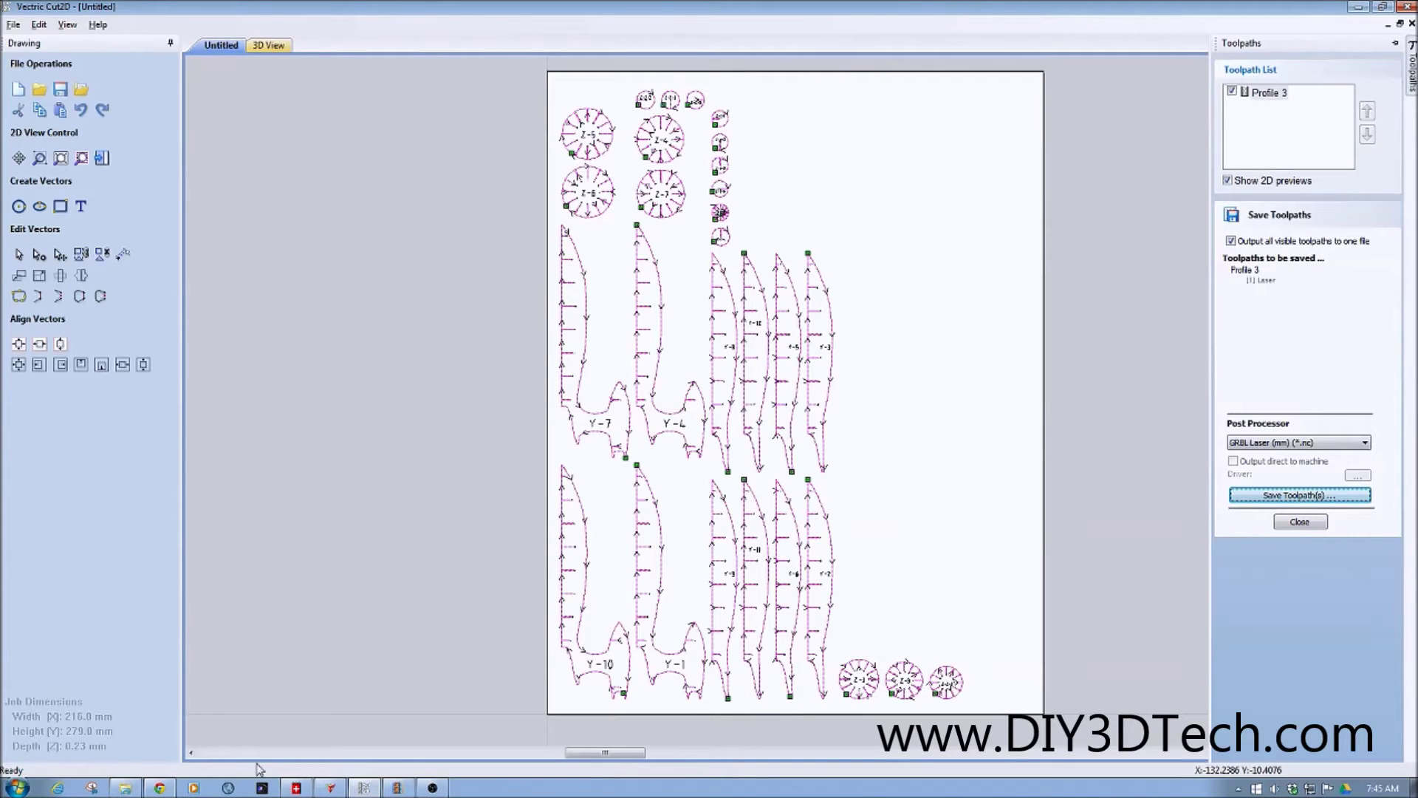
{"action": "left_click", "coordinate": [295, 787]}
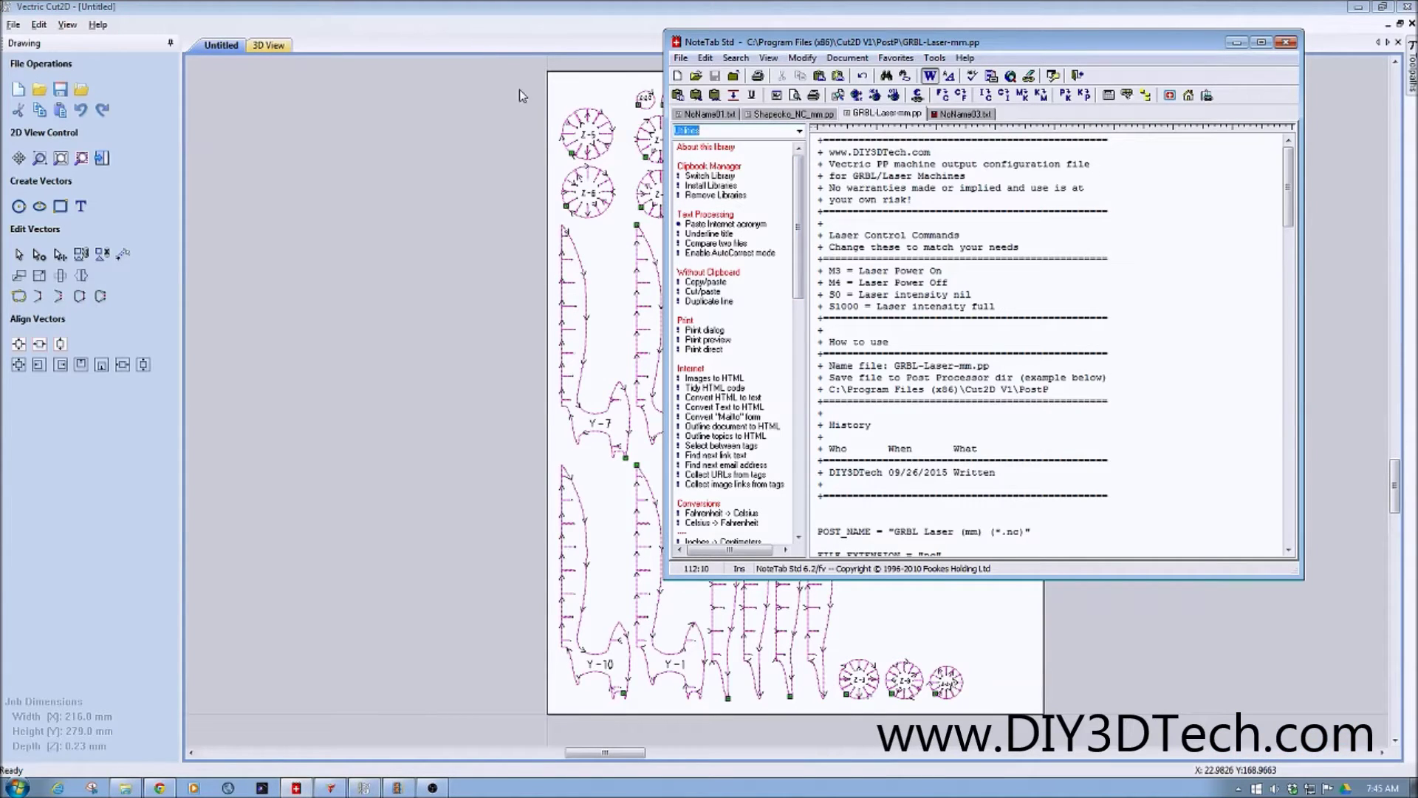
Enlarge the NoteTab window over Cut2D and select the GRBL-Laser-mm.pp file name.
{"action": "left_click_drag", "start_coordinate": [738, 42], "coordinate": [264, 71]}
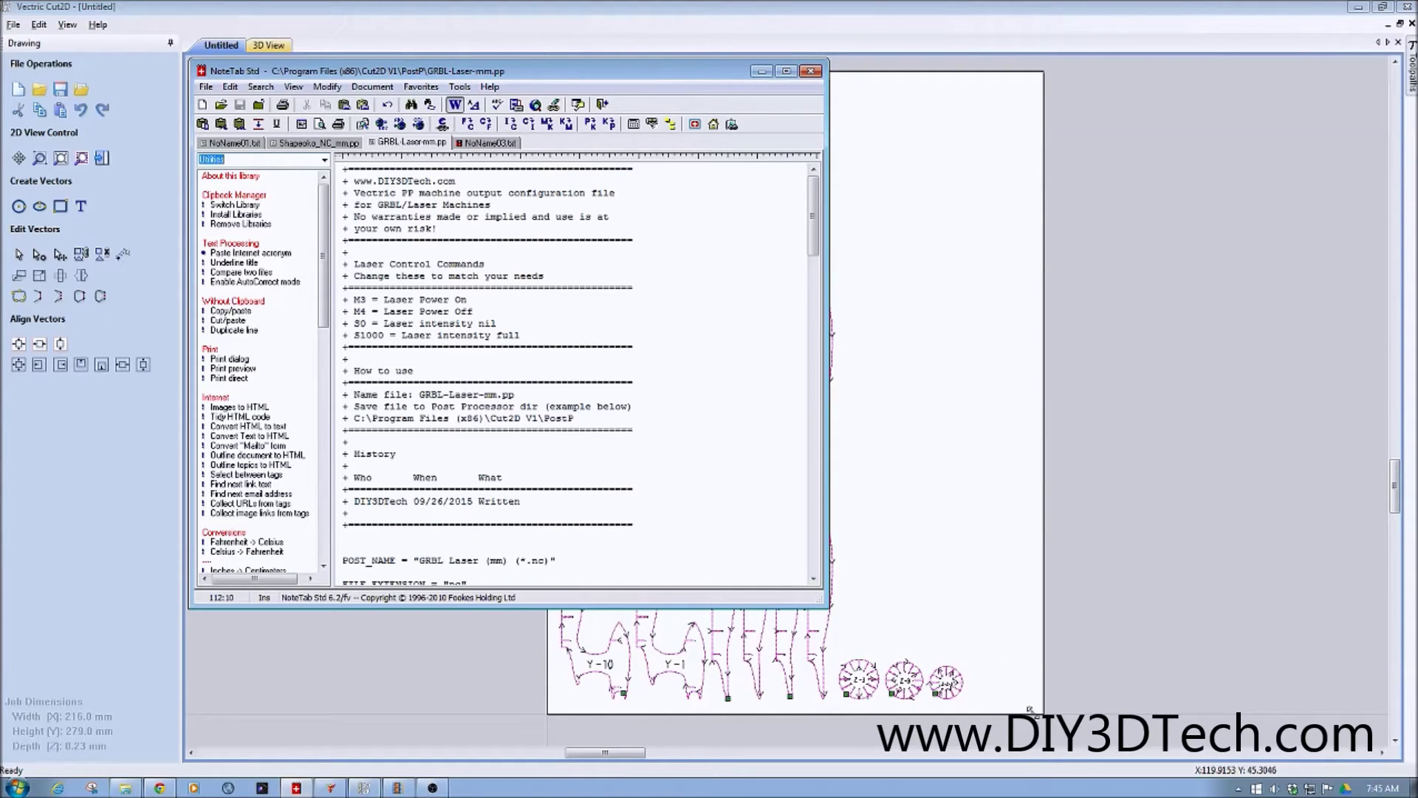
{"action": "left_click_drag", "start_coordinate": [1080, 752], "coordinate": [1083, 753]}
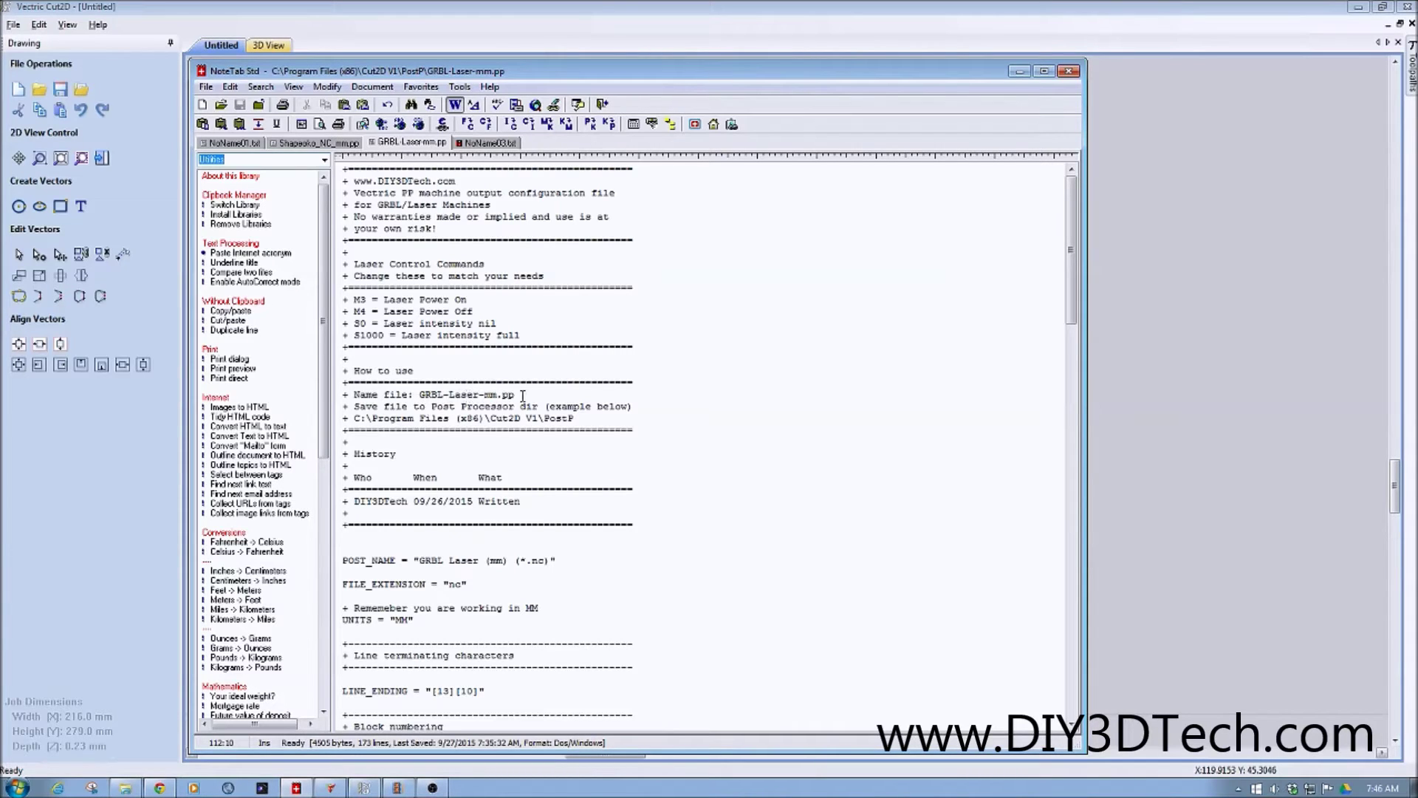
{"action": "left_click_drag", "start_coordinate": [517, 395], "coordinate": [418, 394]}
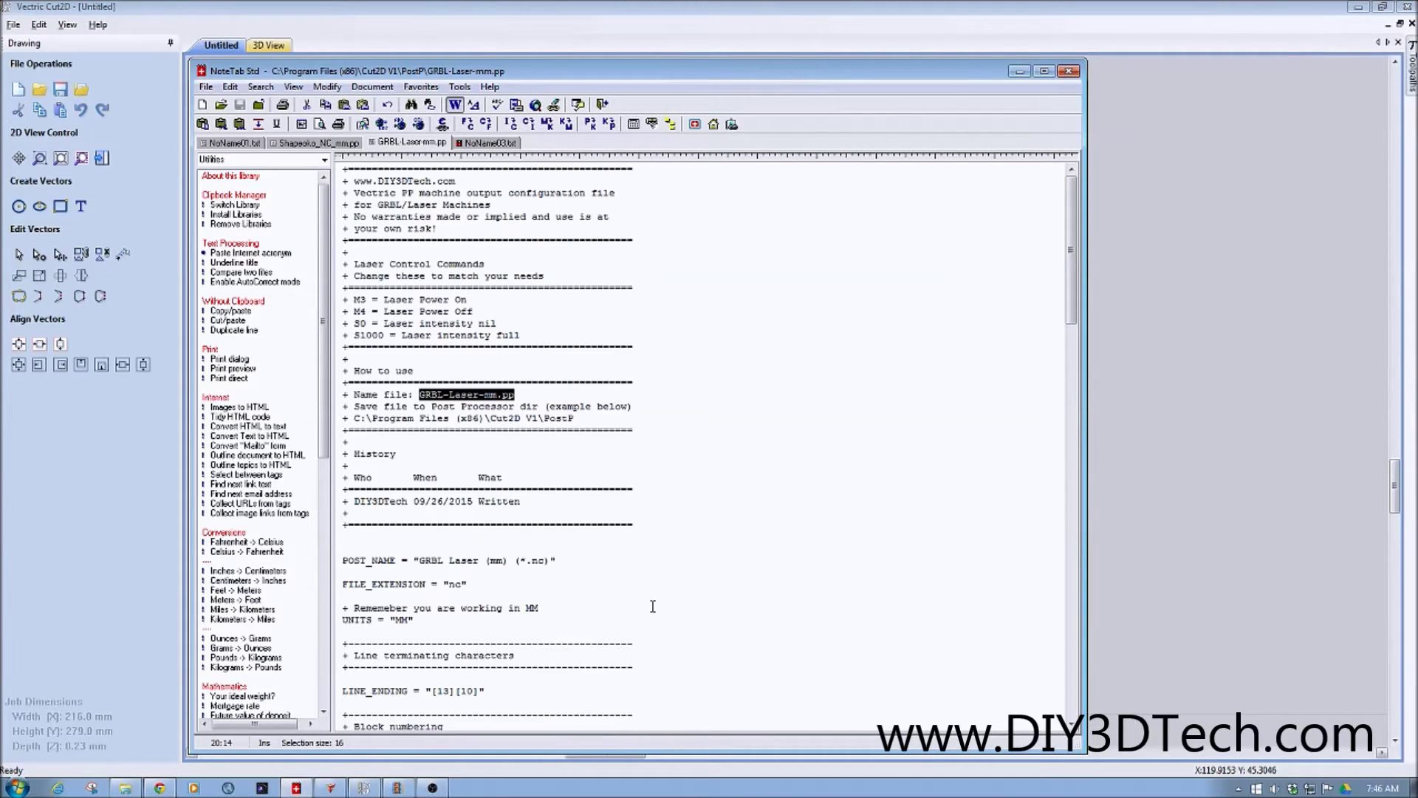
{"action": "left_click", "coordinate": [487, 394]}
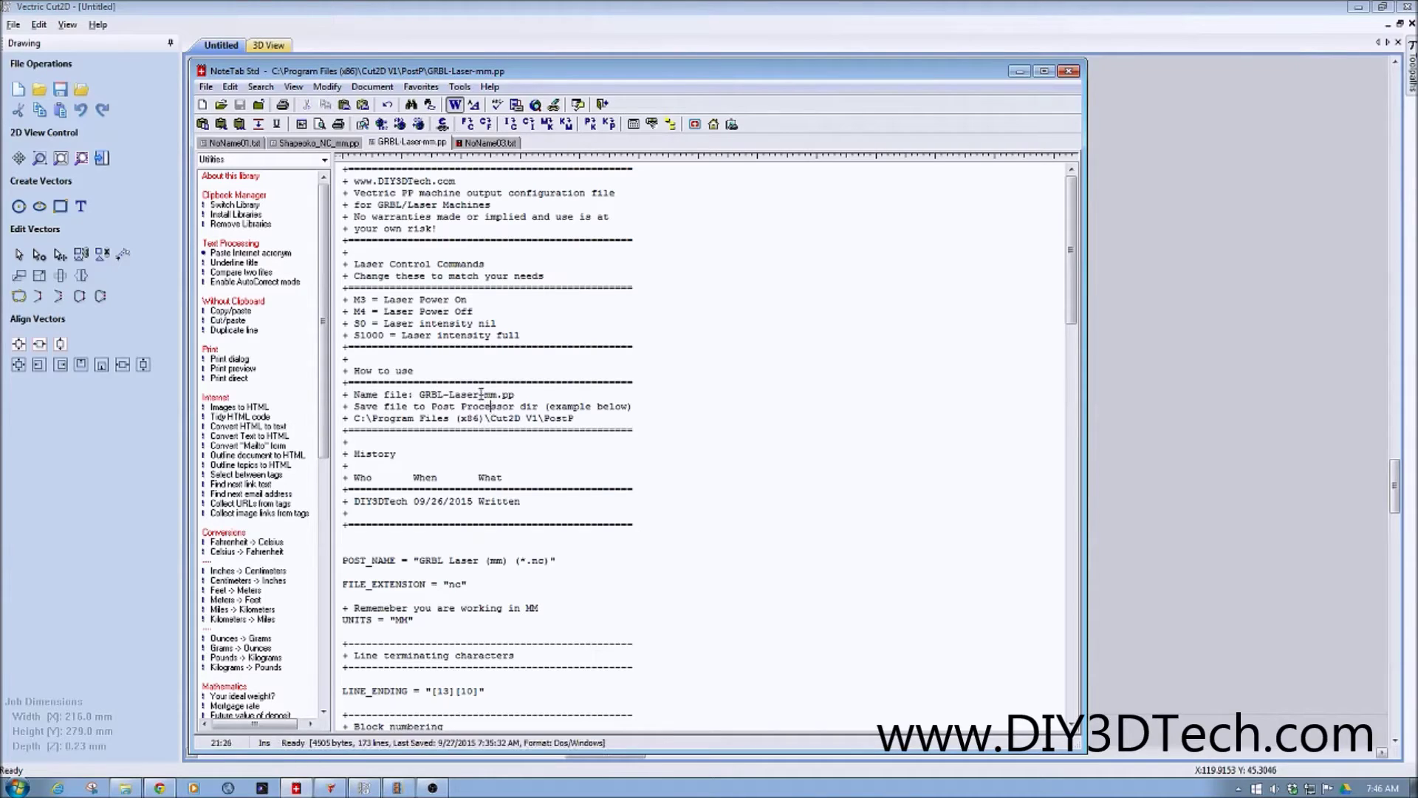
{"action": "double_click", "coordinate": [488, 394]}
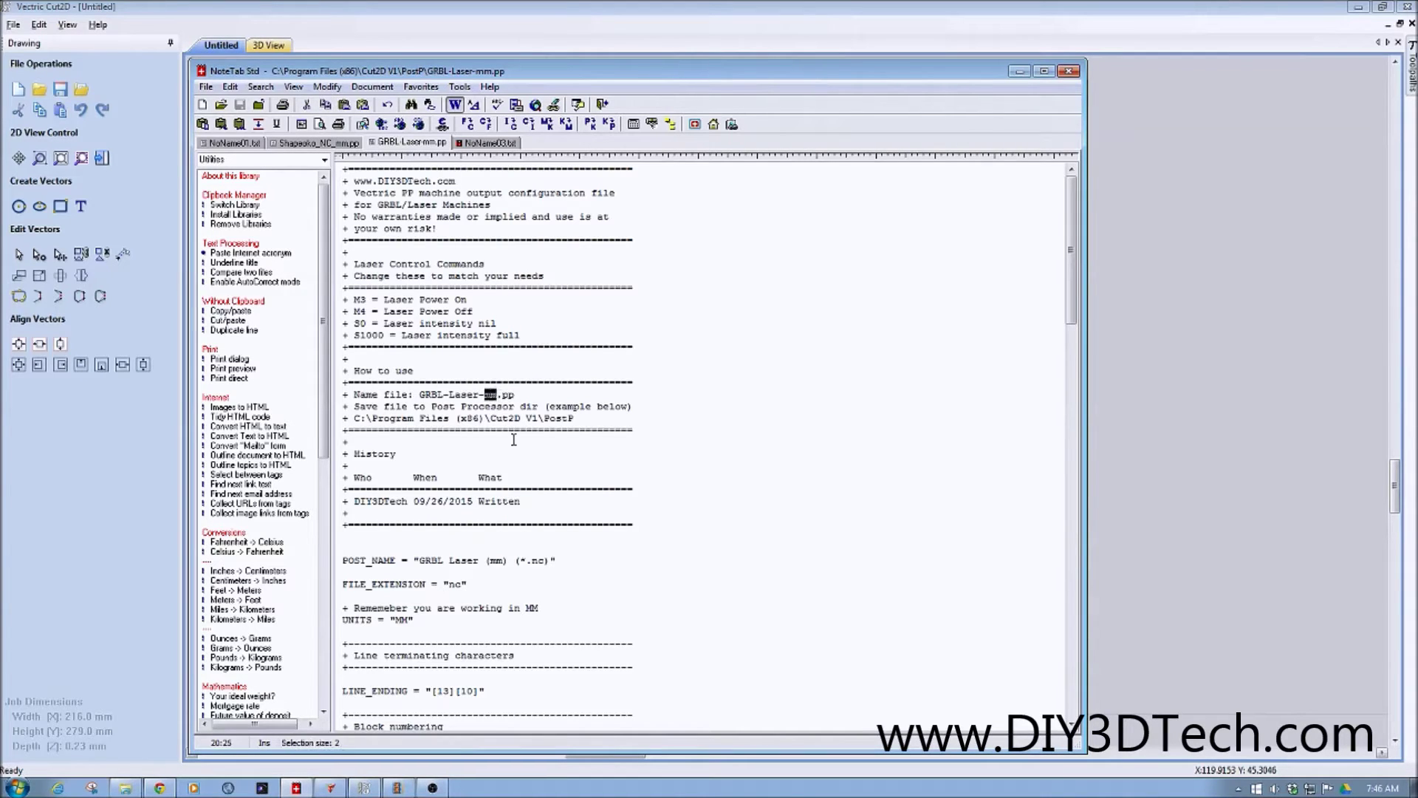
Highlight the save-to-post-processor-folder note and the Cut2D V1 PostP install path.
{"action": "left_click_drag", "start_coordinate": [636, 406], "coordinate": [352, 407]}
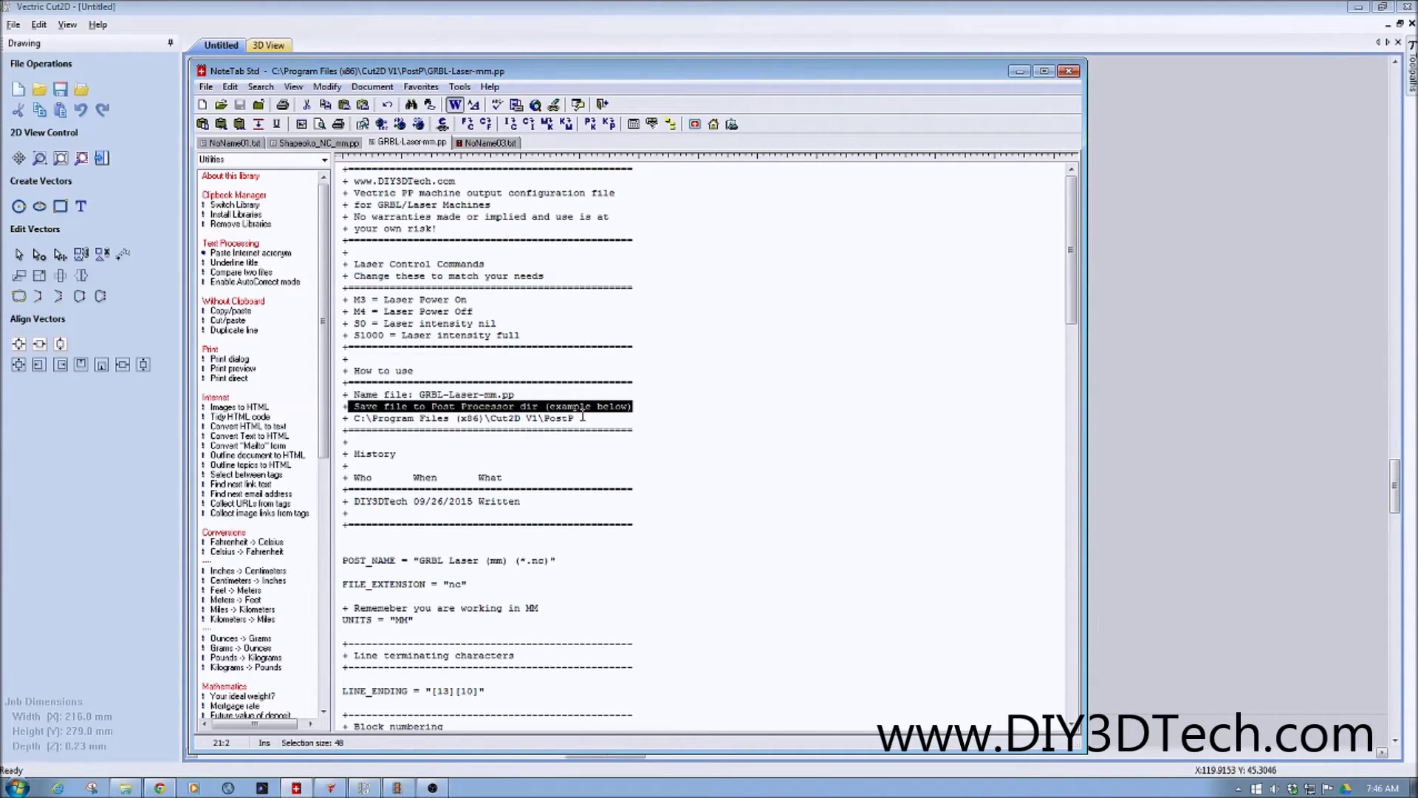
{"action": "left_click_drag", "start_coordinate": [576, 419], "coordinate": [349, 419]}
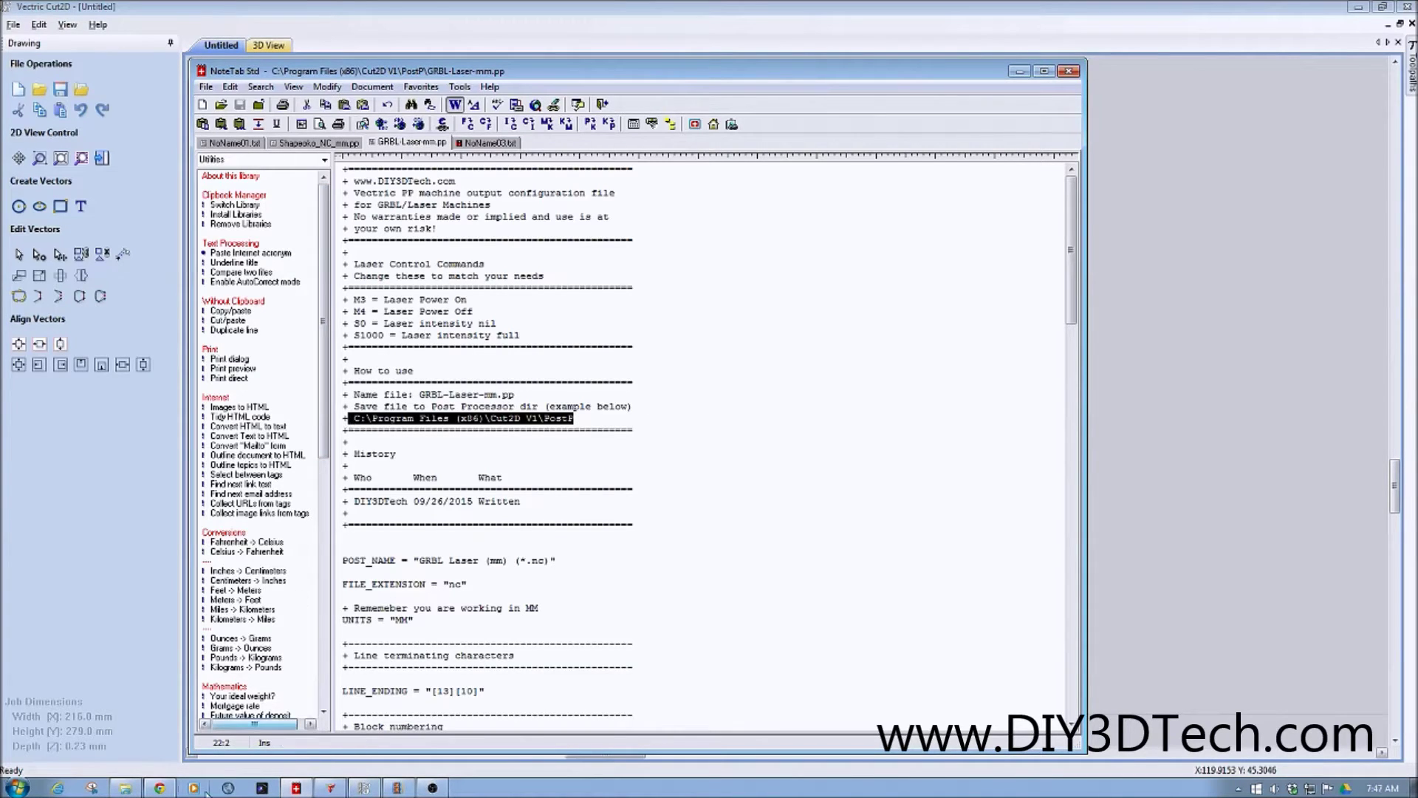
{"action": "left_click", "coordinate": [118, 788]}
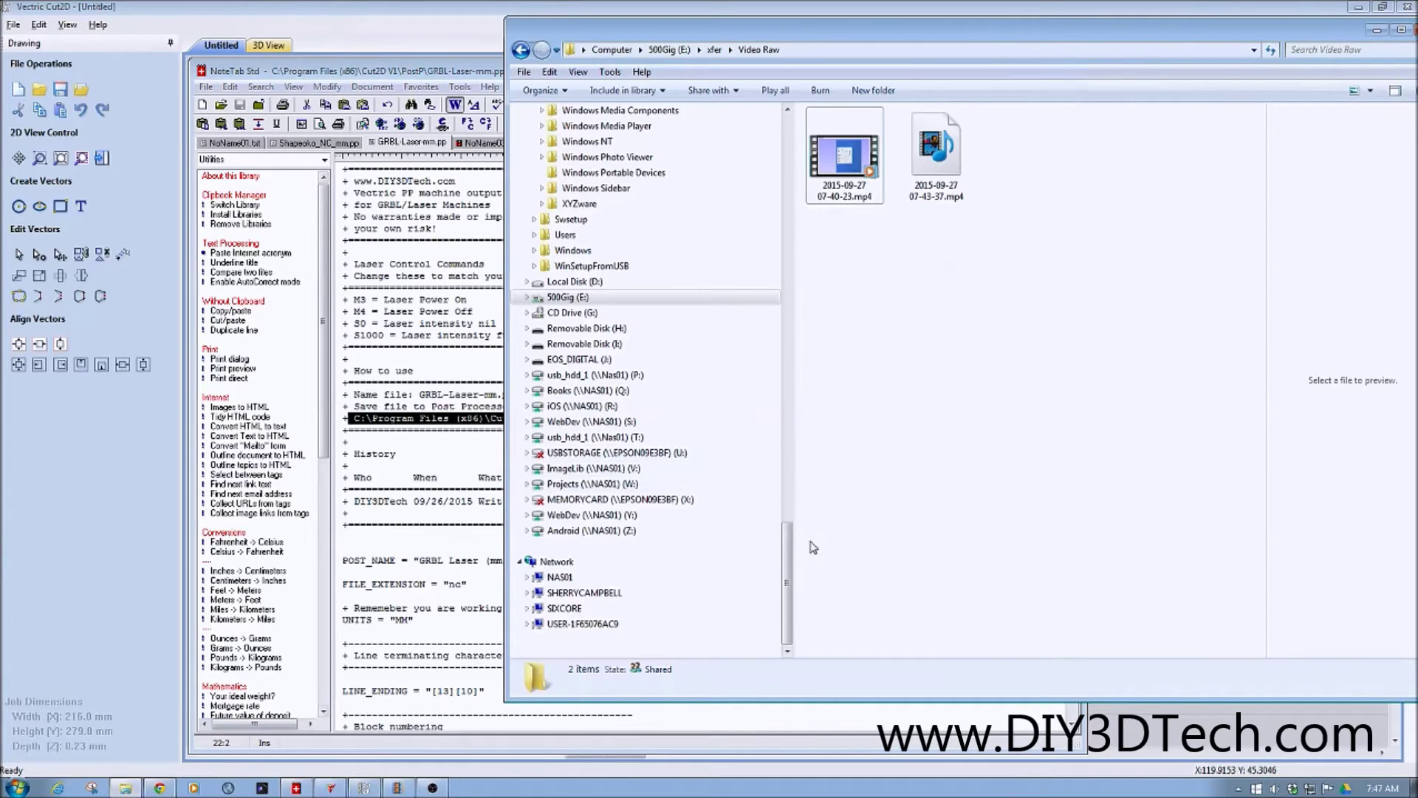
Browse Explorer to Program Files (x86) > Cut2D V1 > PostP showing 163 .pp files.
{"action": "left_click_drag", "start_coordinate": [780, 569], "coordinate": [789, 267]}
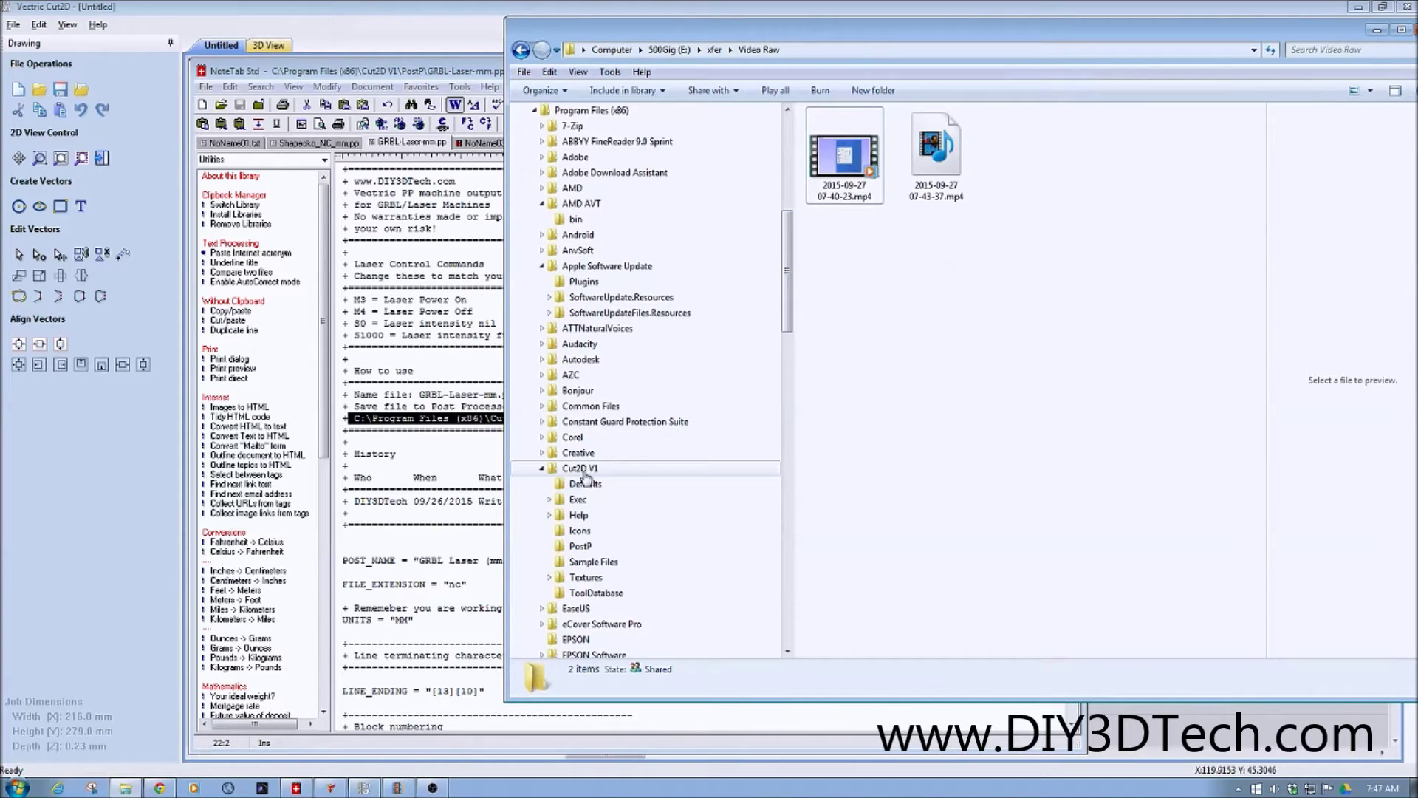
{"action": "left_click", "coordinate": [590, 469]}
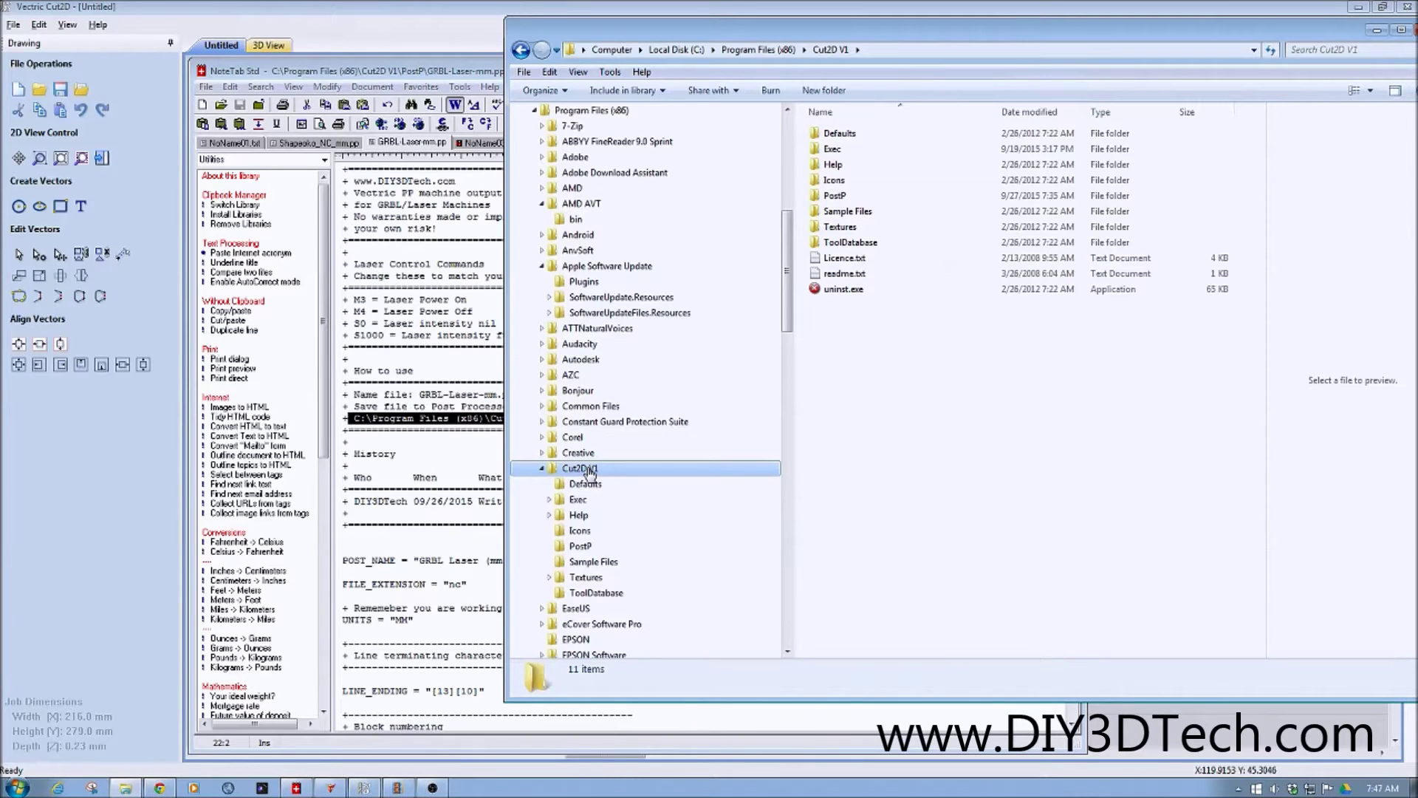
{"action": "left_click", "coordinate": [582, 548]}
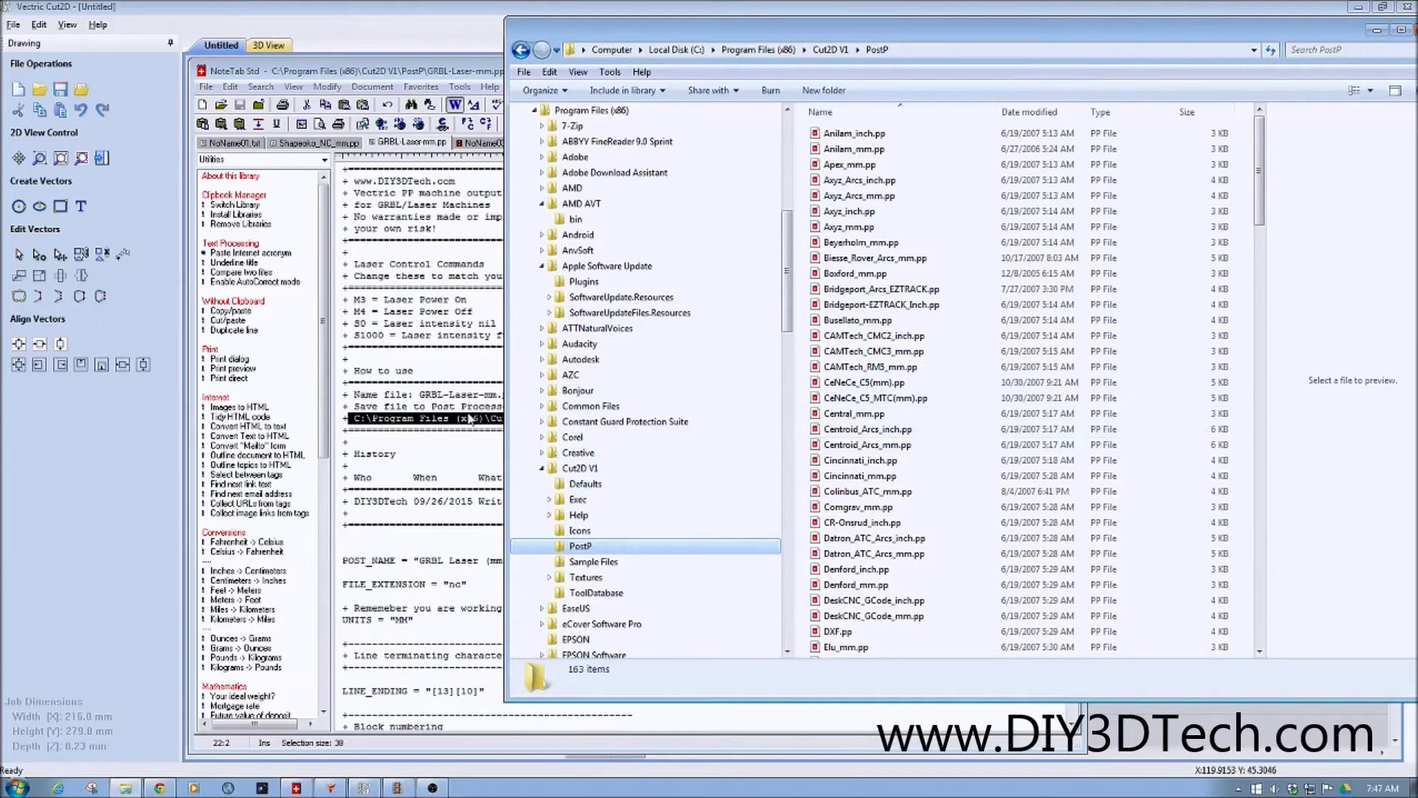
{"action": "left_click", "coordinate": [466, 436]}
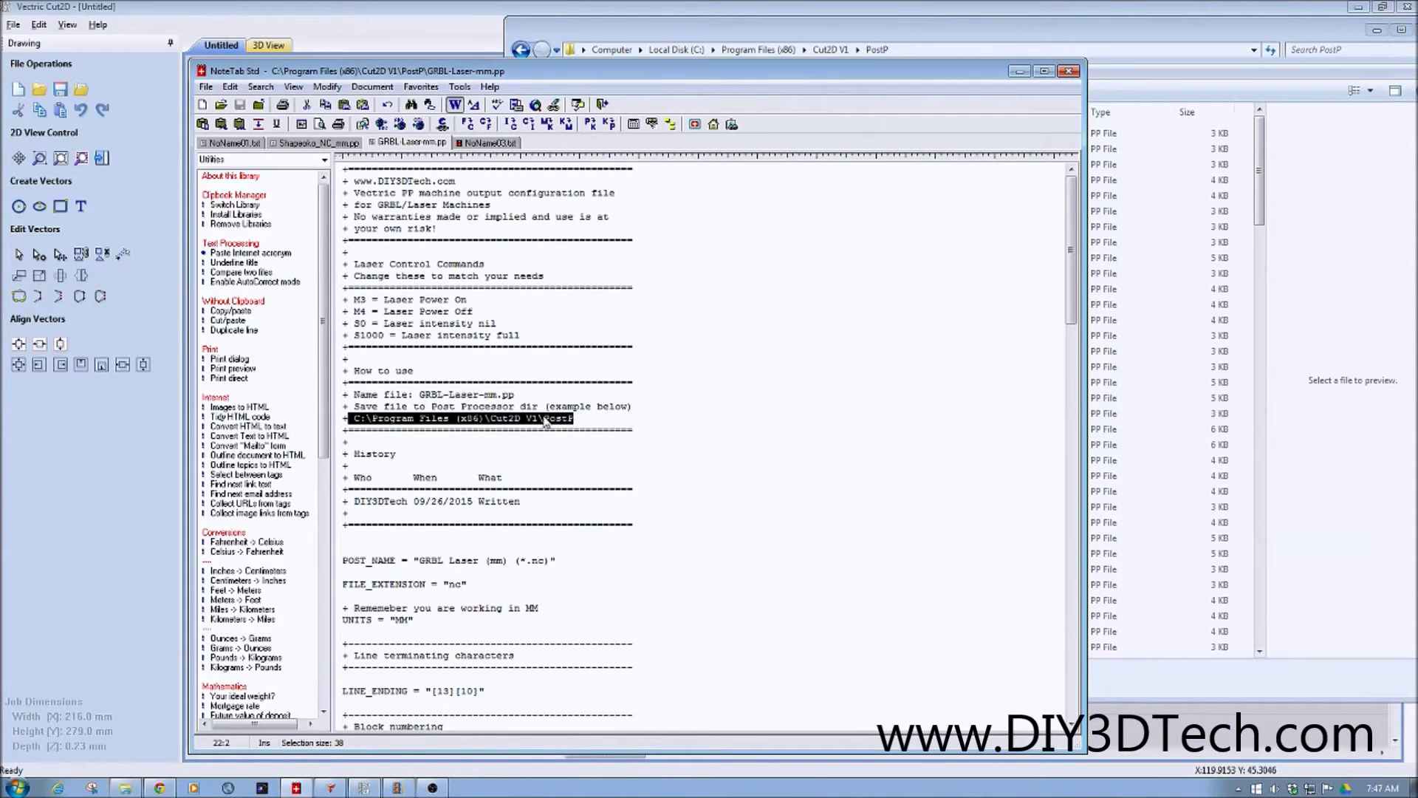
Highlight the .pp extension and the History block in GRBL-Laser-mm.pp.
{"action": "left_click_drag", "start_coordinate": [515, 397], "coordinate": [498, 396]}
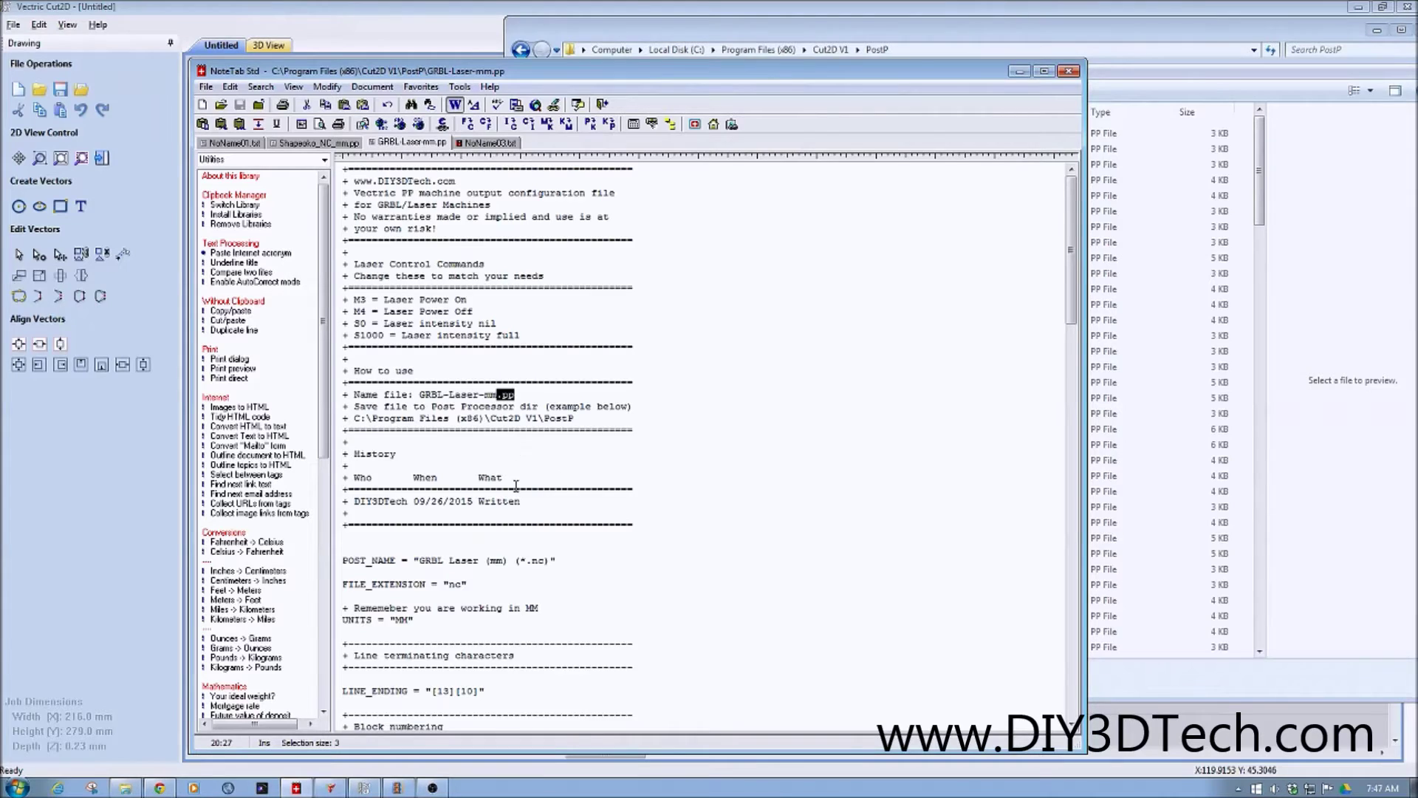
{"action": "scroll", "coordinate": [518, 491], "scroll_direction": "down", "scroll_amount": 1}
{"action": "left_click_drag", "start_coordinate": [639, 490], "coordinate": [341, 420]}
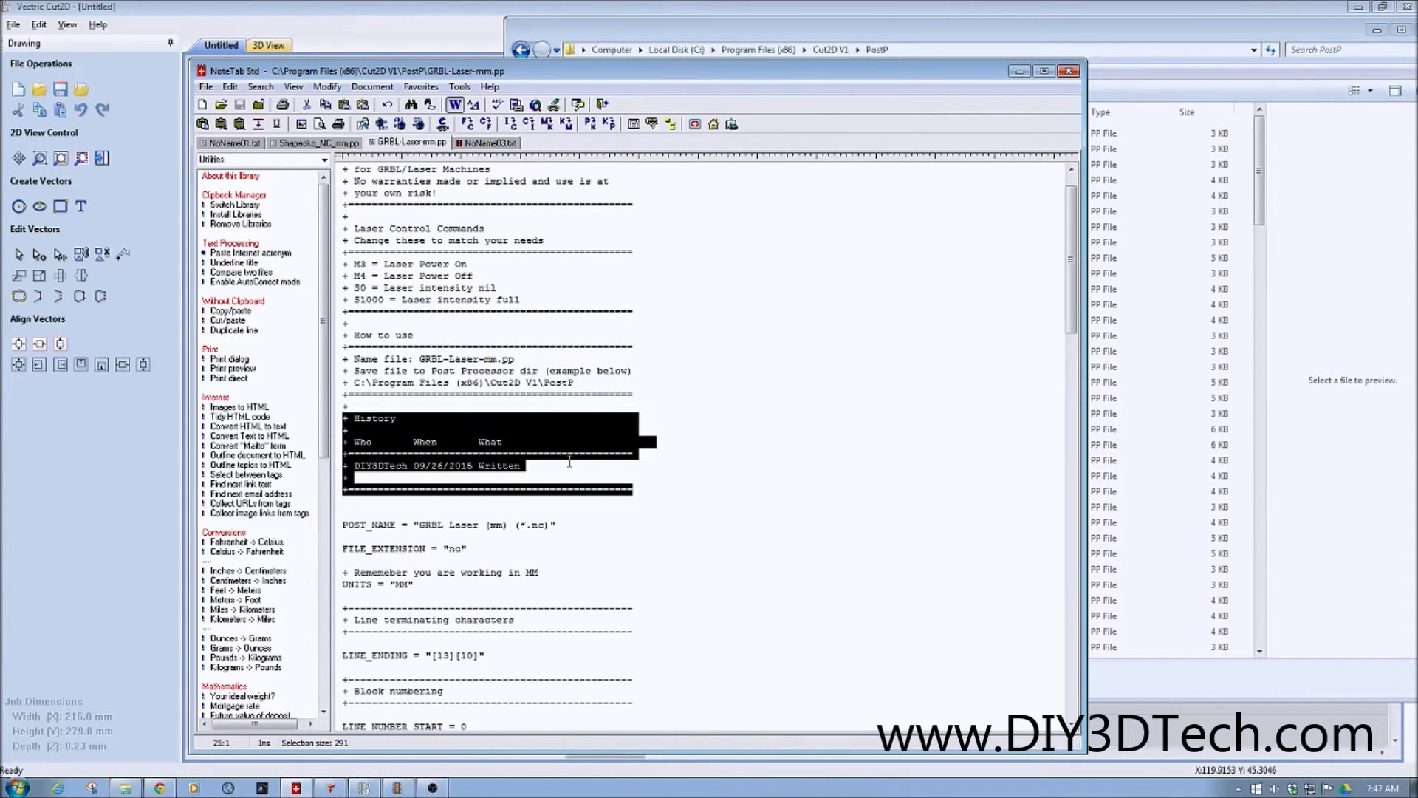
Copy the POST_NAME line 'GRBL Laser (mm) (*.nc)' and minimize the Explorer window.
{"action": "scroll", "coordinate": [568, 461], "scroll_direction": "down", "scroll_amount": 3}
{"action": "scroll", "coordinate": [572, 467], "scroll_direction": "down", "scroll_amount": 2}
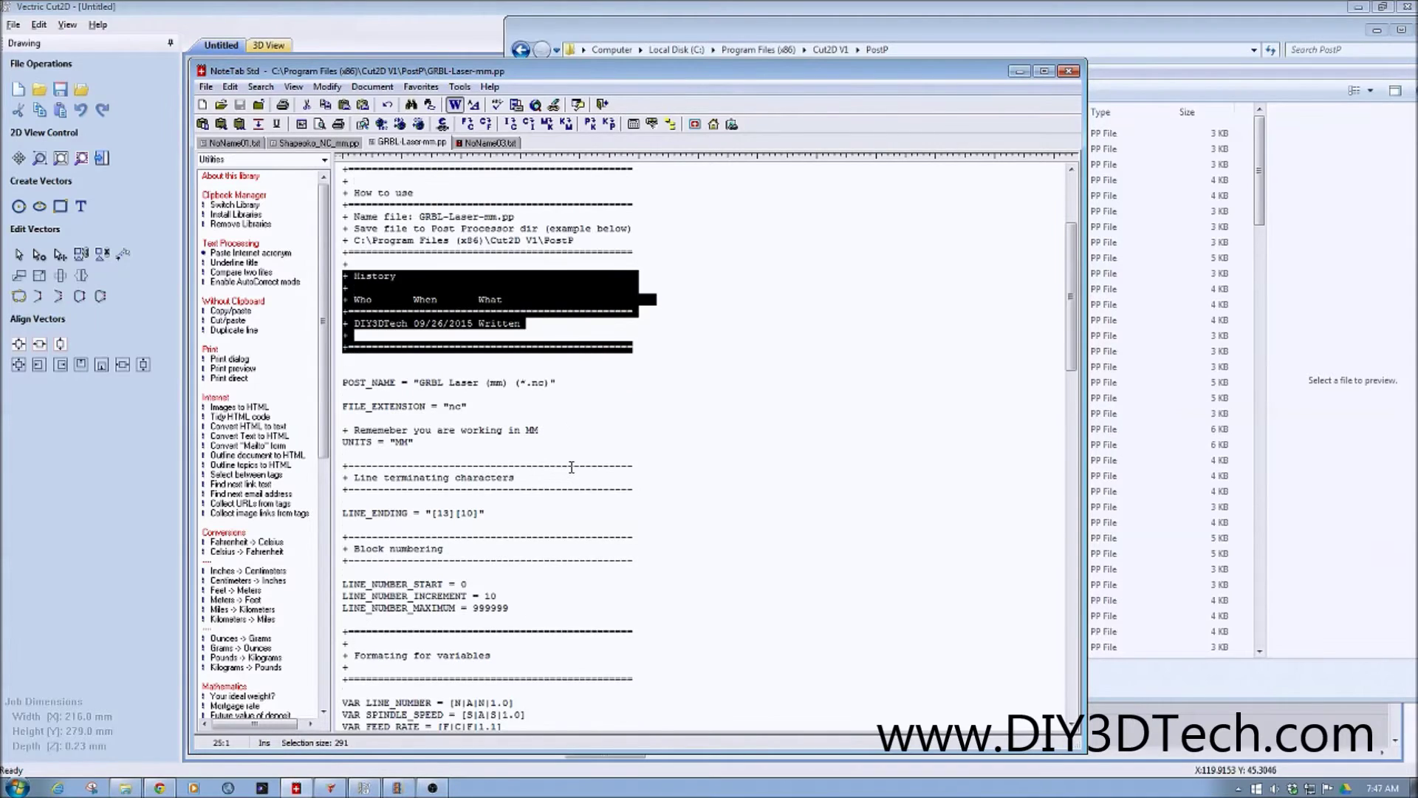
{"action": "left_click_drag", "start_coordinate": [554, 347], "coordinate": [330, 357]}
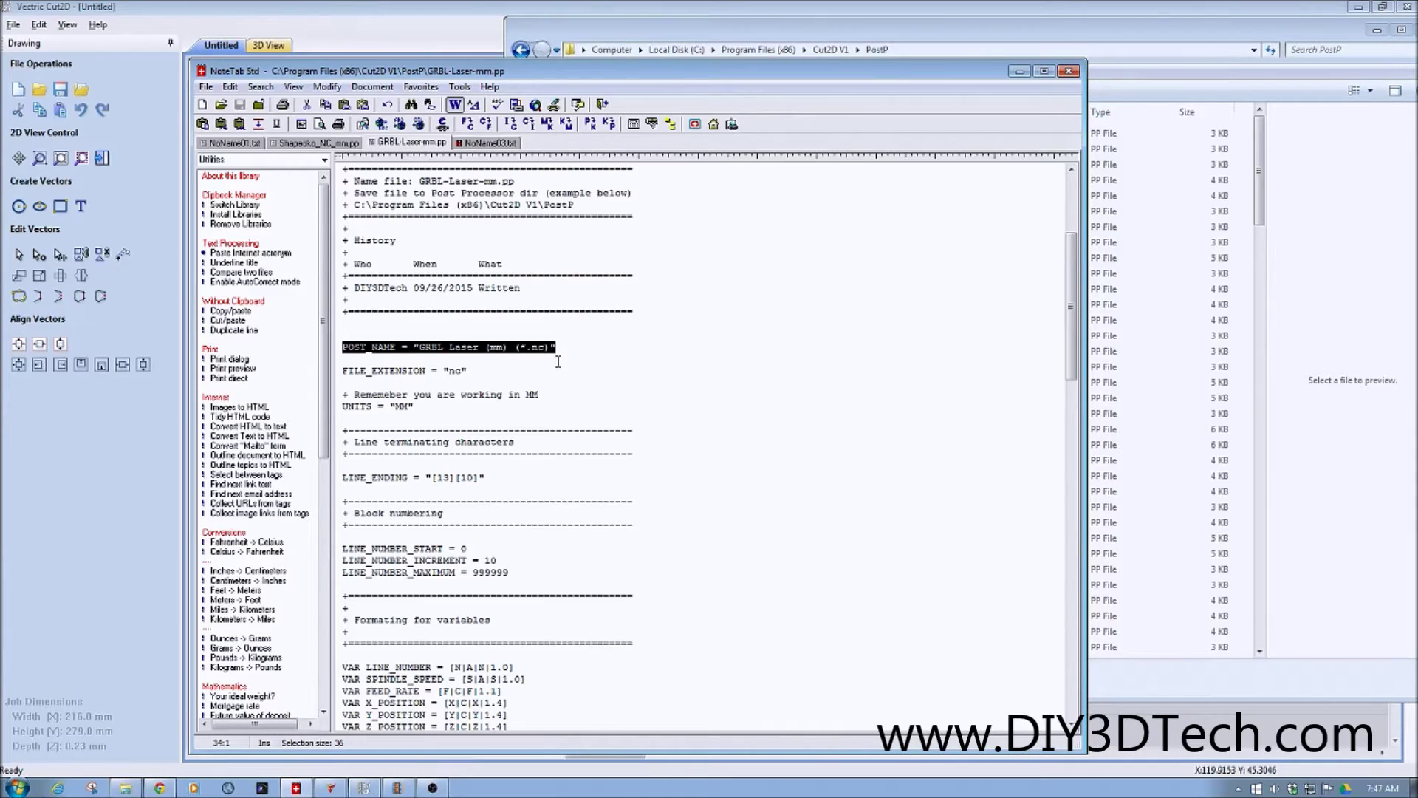
{"action": "key", "text": "ctrl+c"}
{"action": "left_click", "coordinate": [1377, 30]}
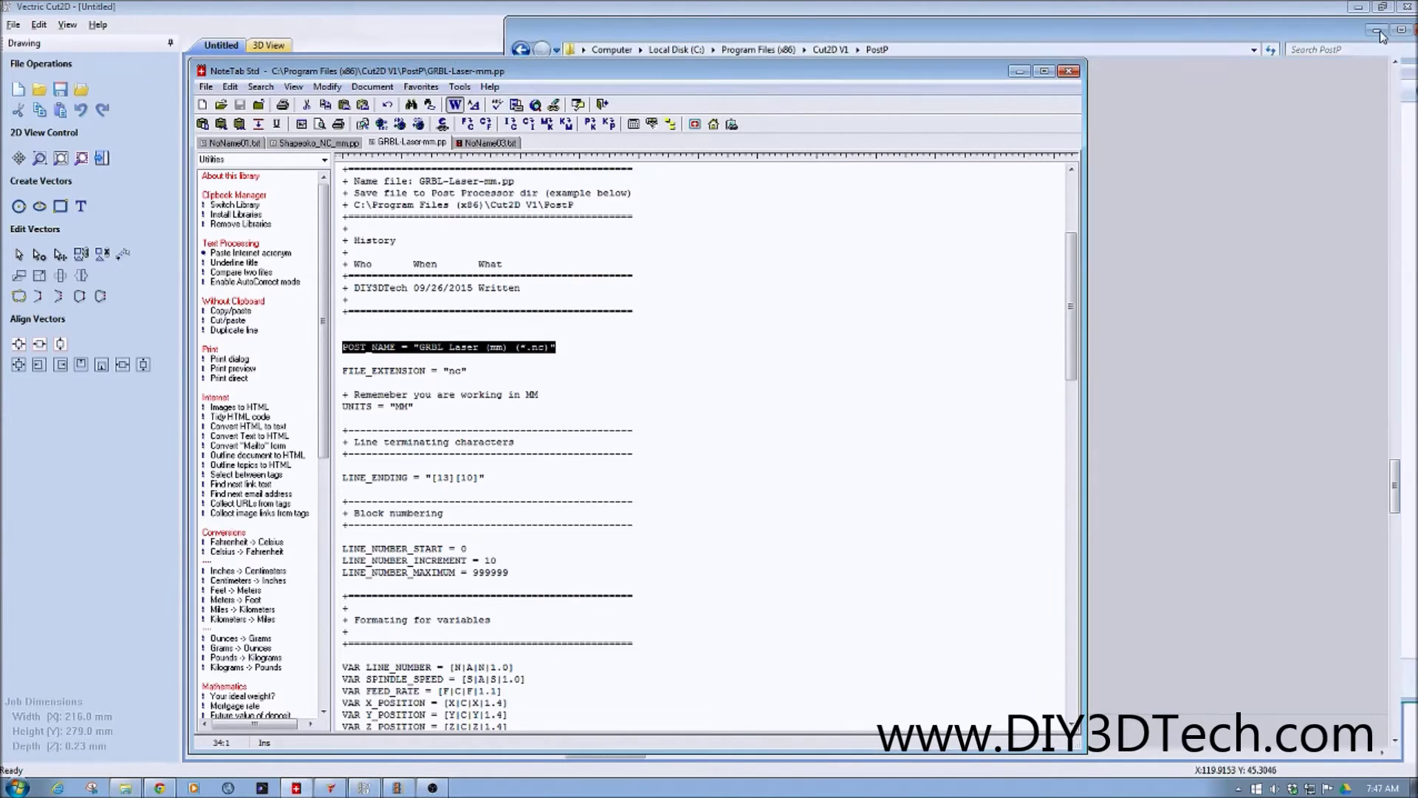
Check that Cut2D's Save Toolpaths post processor reads GRBL Laser (mm) (*.nc).
{"action": "left_click", "coordinate": [1411, 74]}
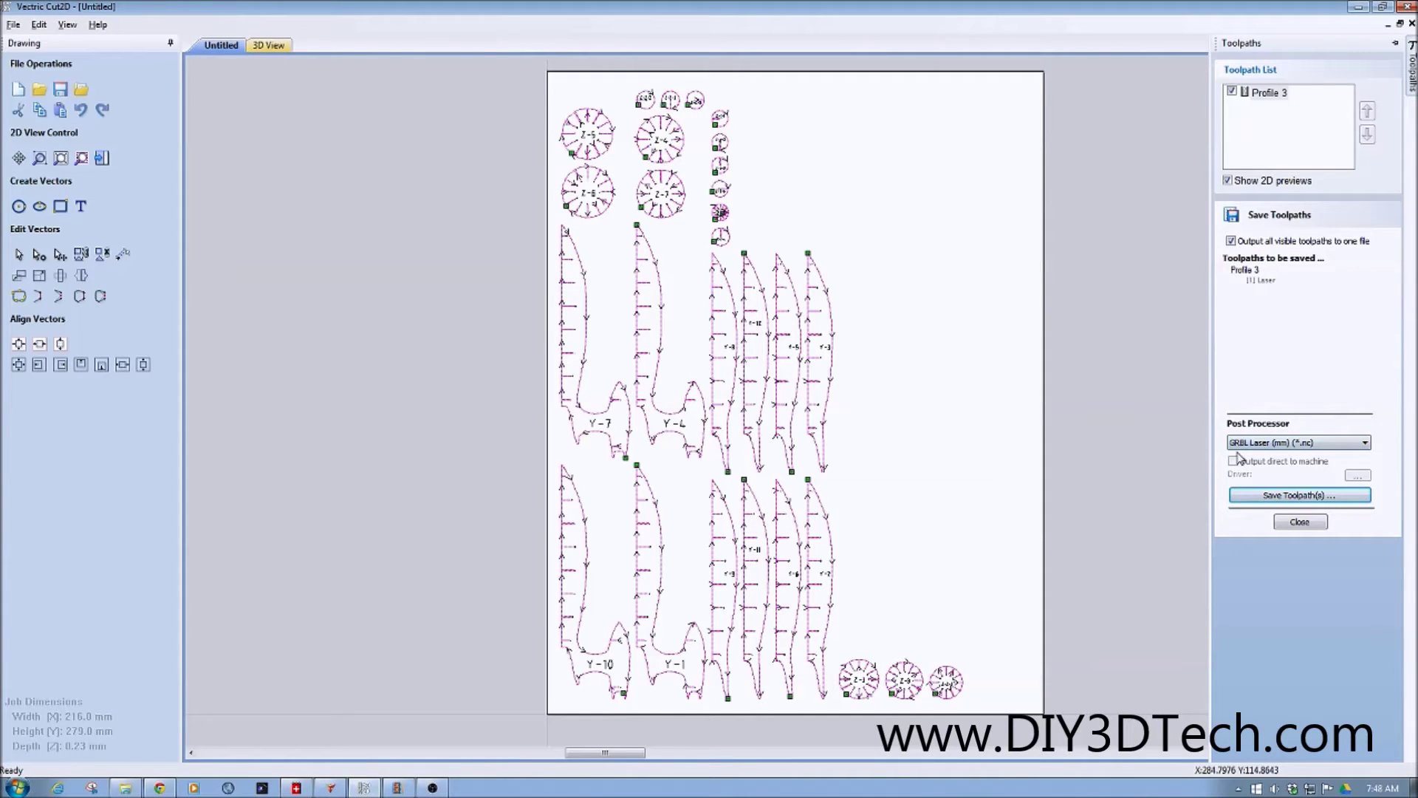
{"action": "left_click", "coordinate": [297, 788]}
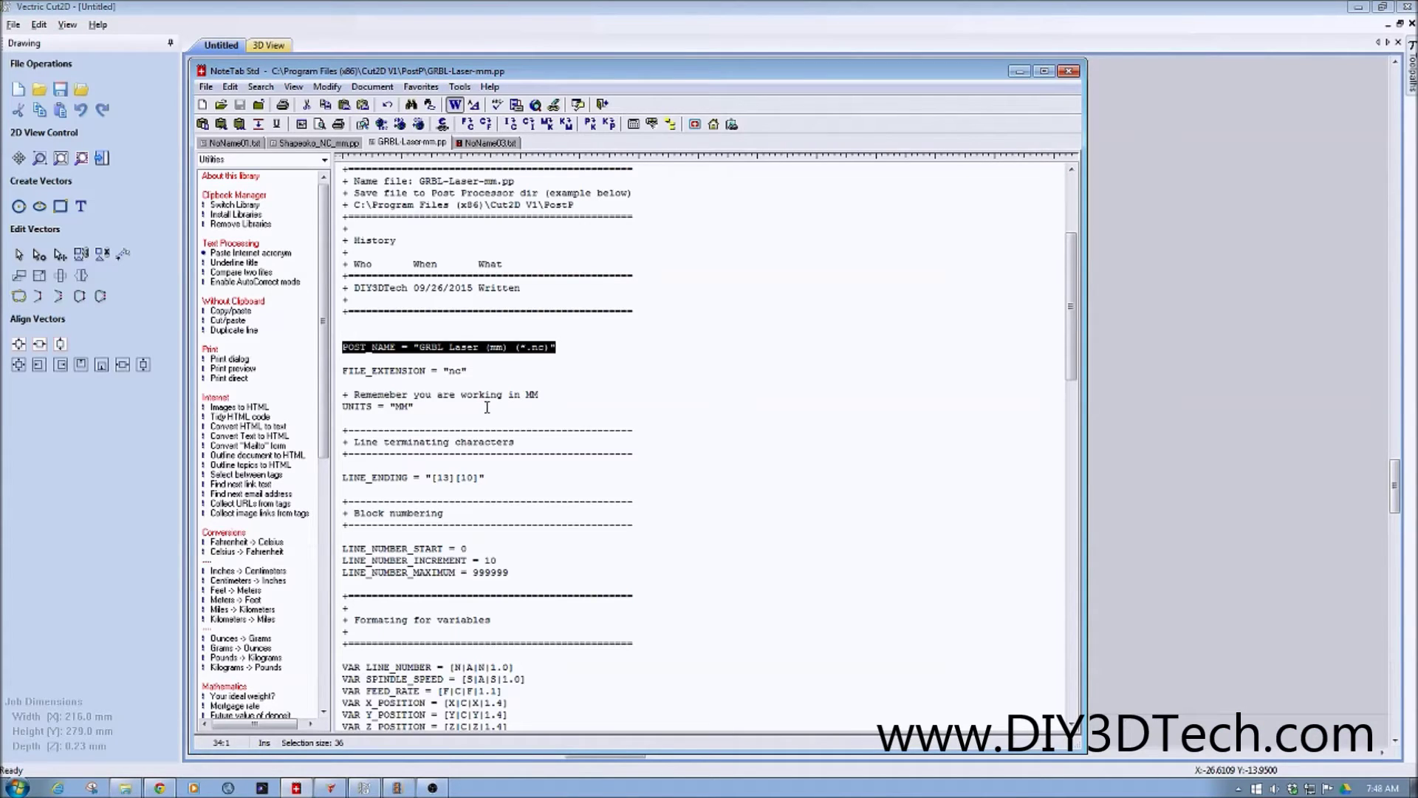
{"action": "left_click_drag", "start_coordinate": [433, 407], "coordinate": [340, 398]}
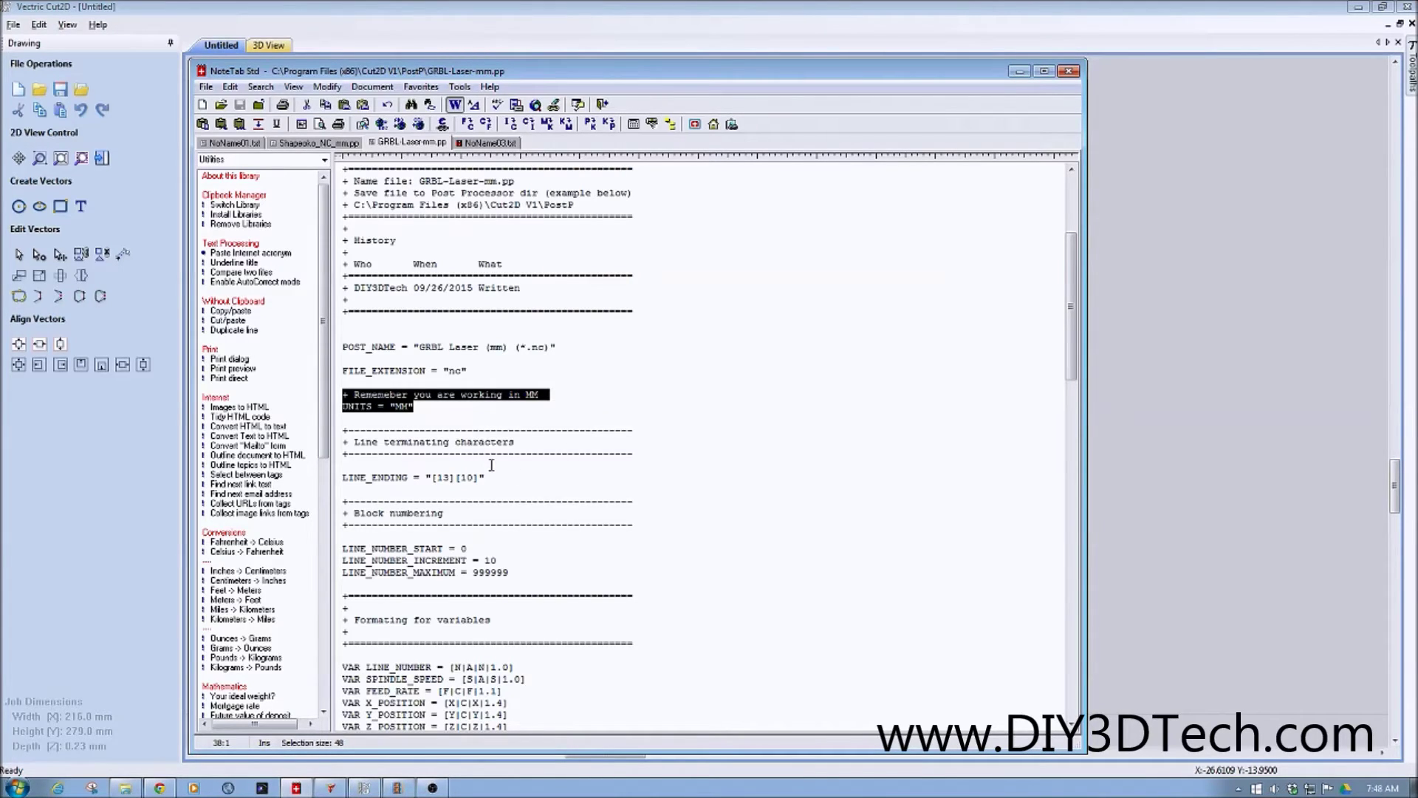
{"action": "left_click_drag", "start_coordinate": [500, 481], "coordinate": [341, 478]}
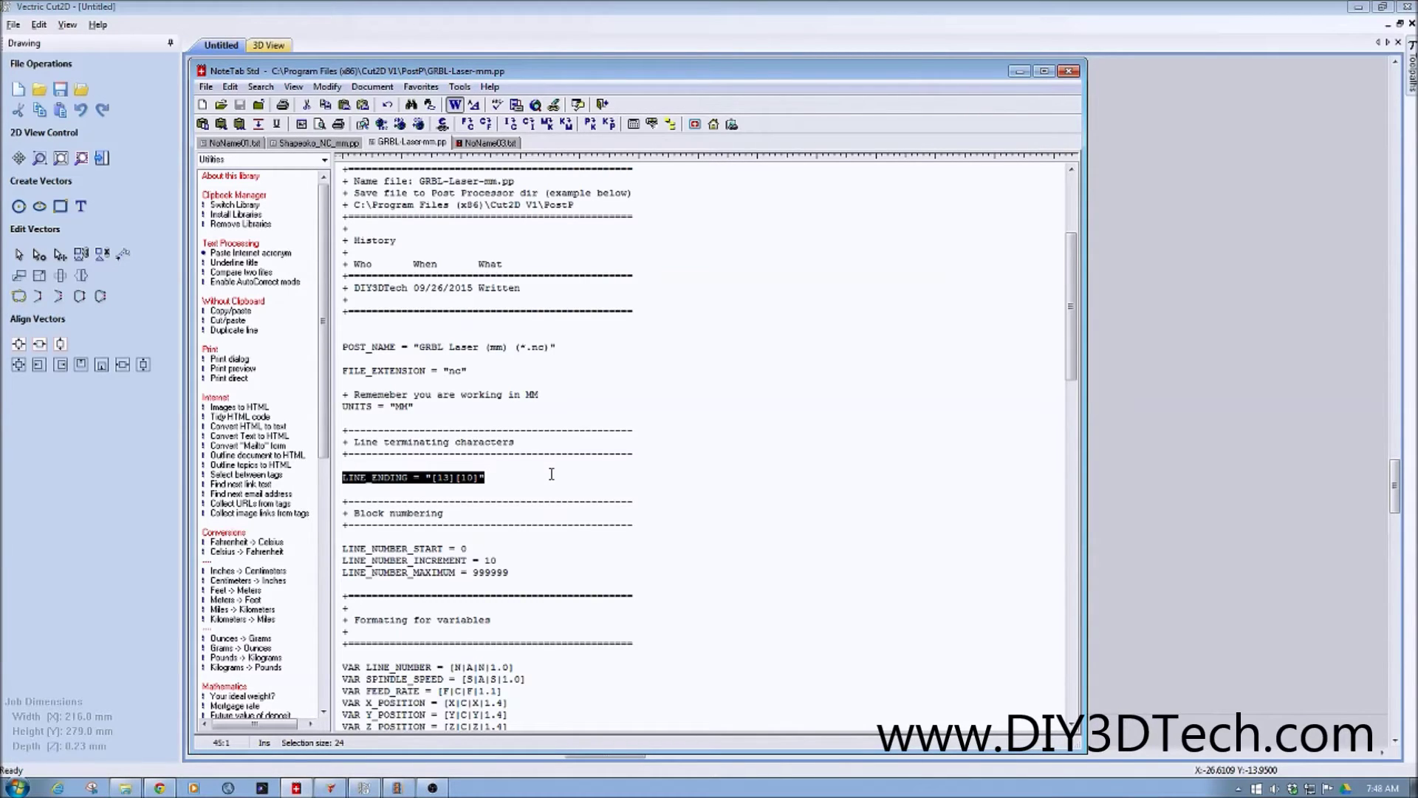
{"action": "scroll", "coordinate": [554, 476], "scroll_direction": "down", "scroll_amount": 3}
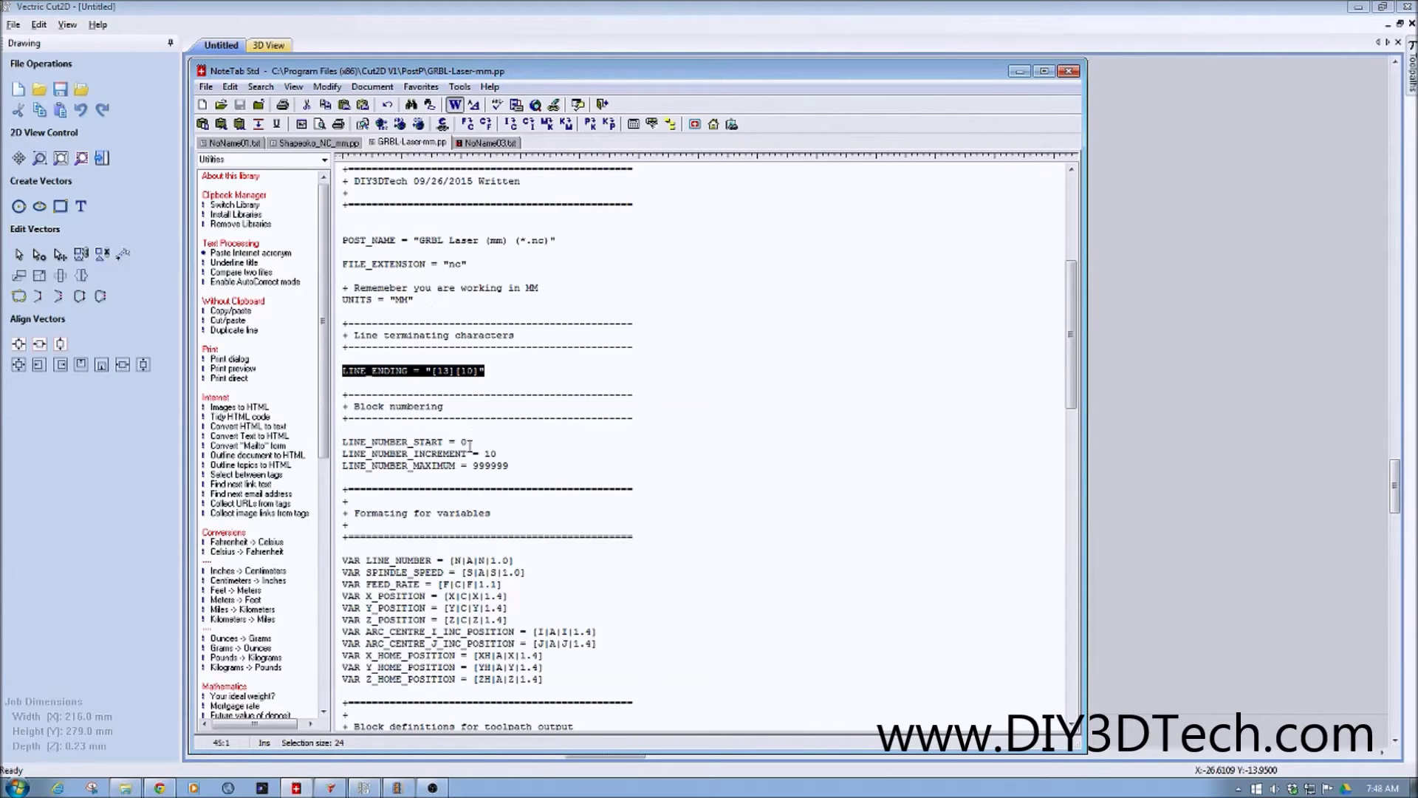
{"action": "left_click_drag", "start_coordinate": [512, 456], "coordinate": [489, 454]}
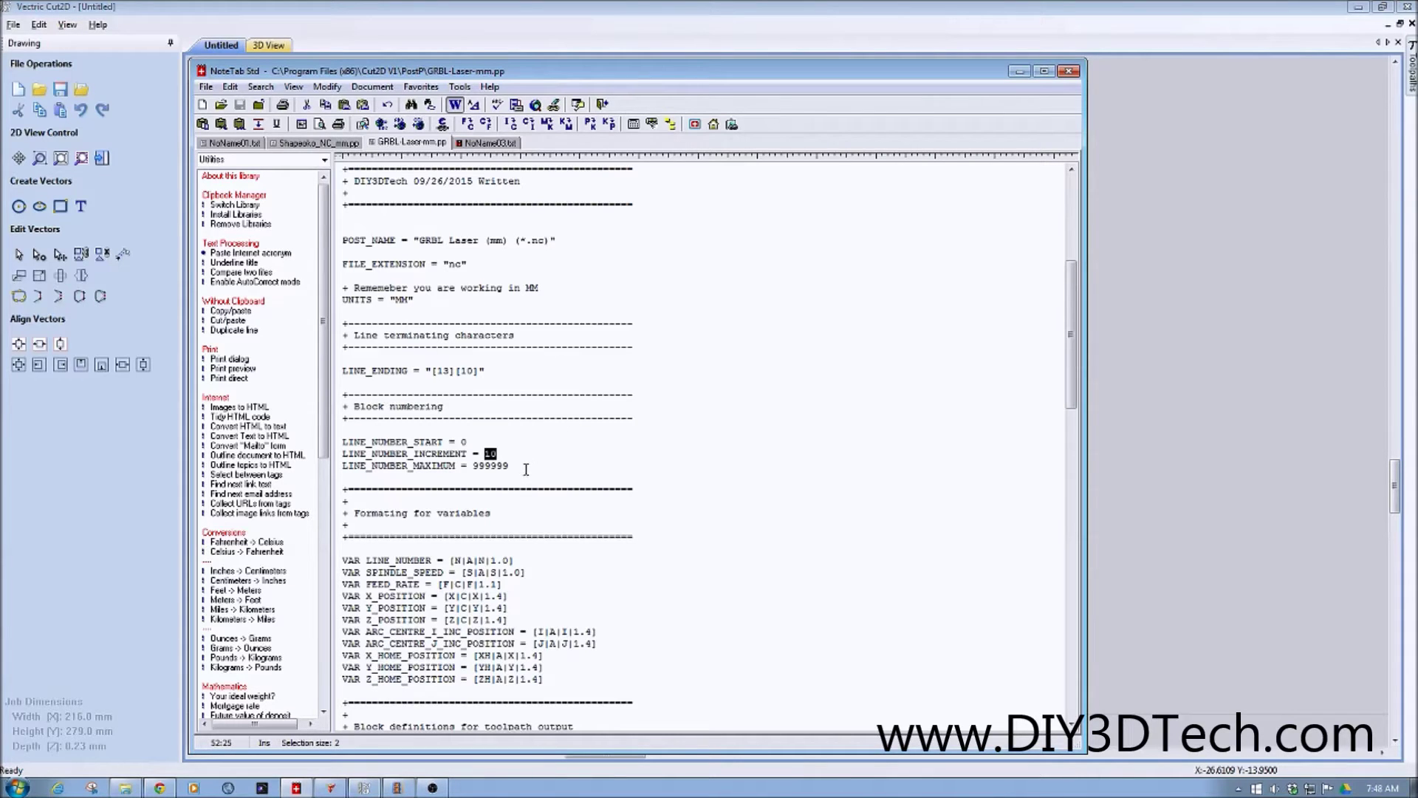
{"action": "left_click_drag", "start_coordinate": [523, 466], "coordinate": [473, 464]}
{"action": "scroll", "coordinate": [581, 502], "scroll_direction": "up", "scroll_amount": 3}
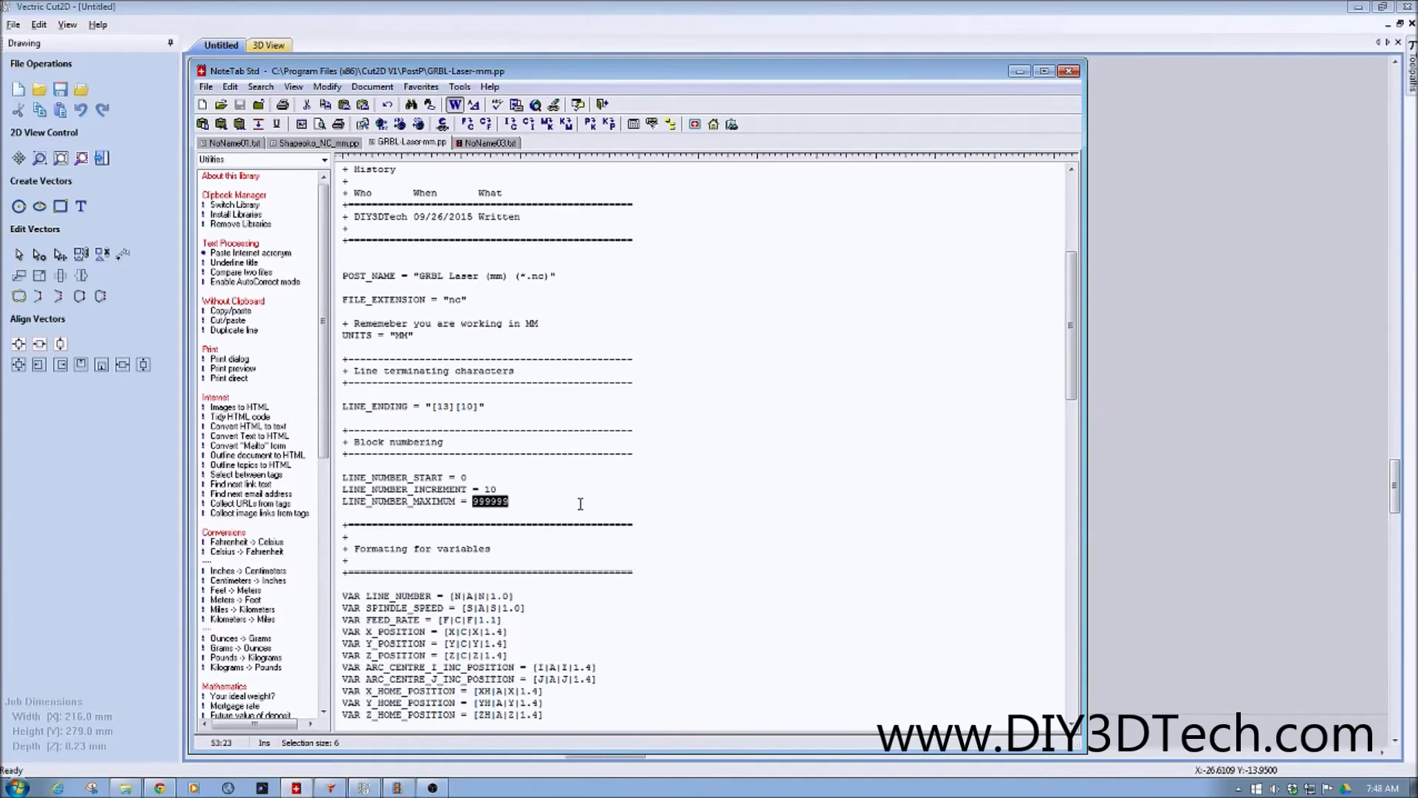
{"action": "scroll", "coordinate": [581, 502], "scroll_direction": "down", "scroll_amount": 8}
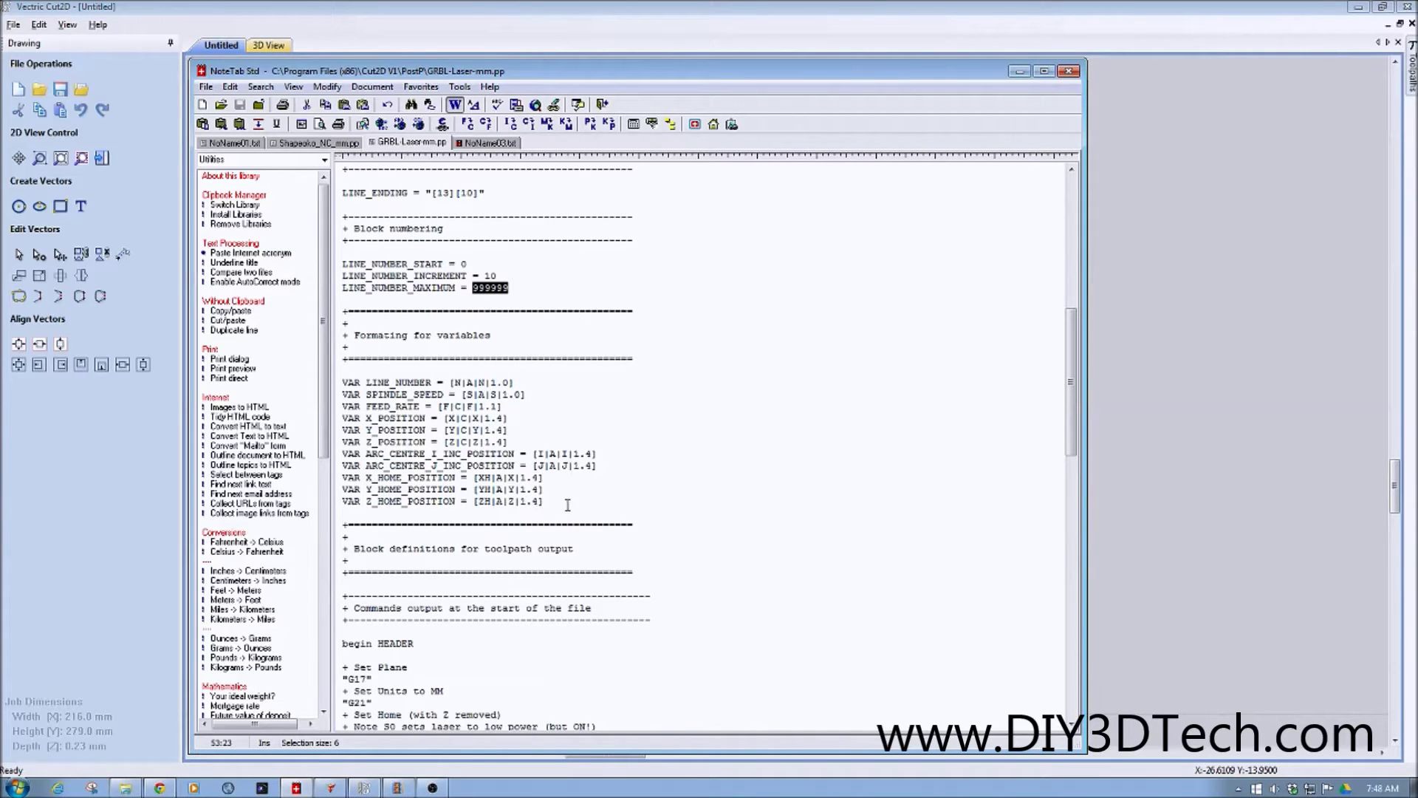
{"action": "left_click_drag", "start_coordinate": [563, 502], "coordinate": [340, 386]}
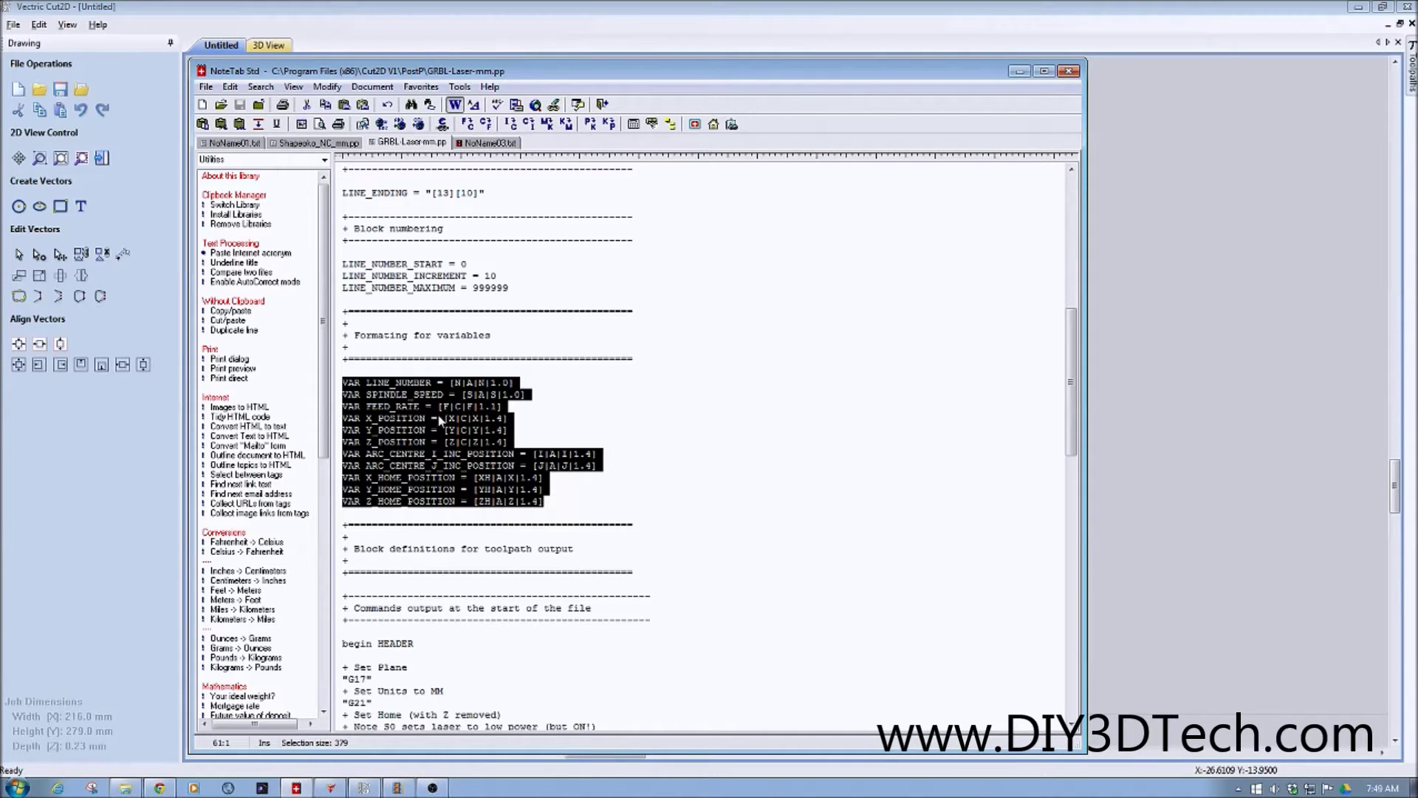
{"action": "scroll", "coordinate": [458, 432], "scroll_direction": "down", "scroll_amount": 3}
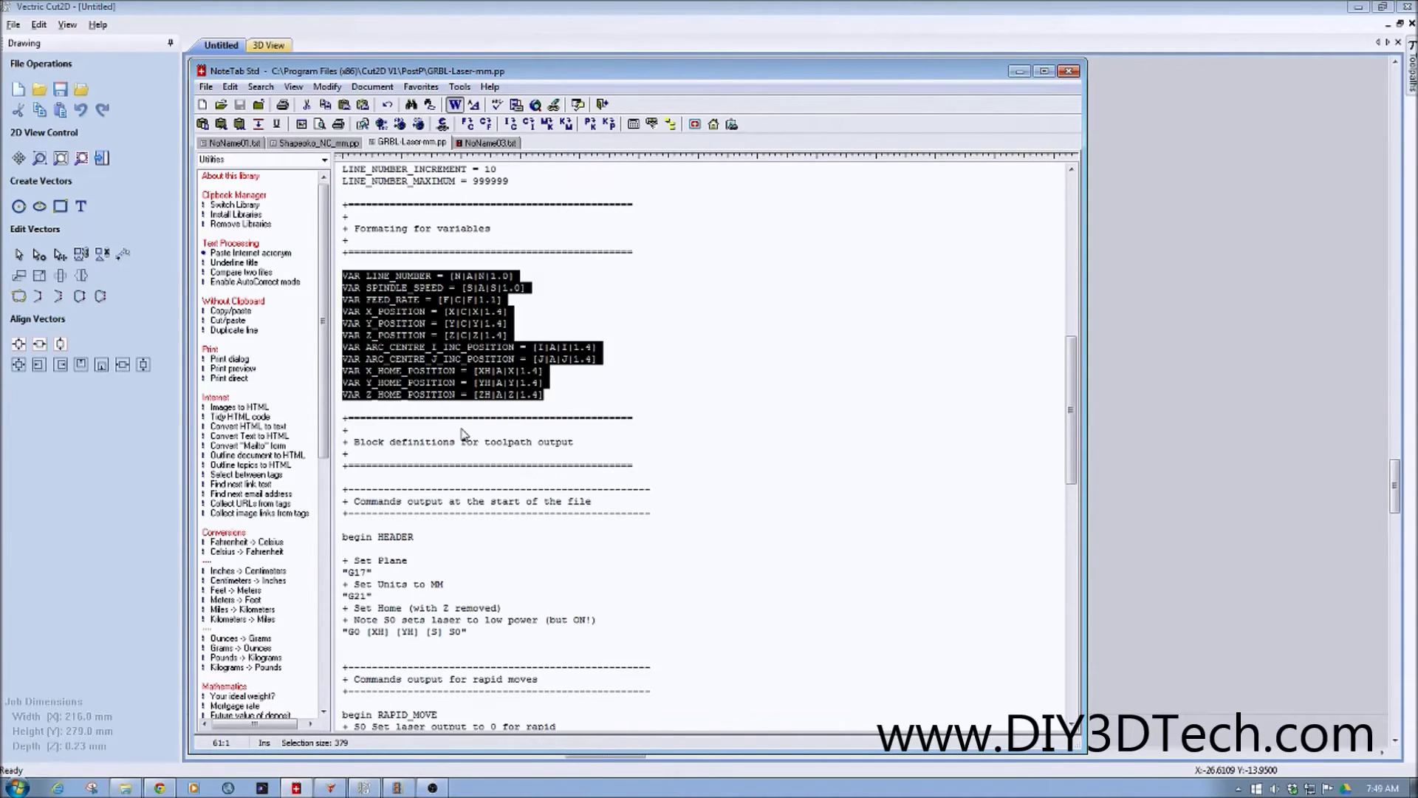
{"action": "scroll", "coordinate": [462, 434], "scroll_direction": "down", "scroll_amount": 2}
{"action": "scroll", "coordinate": [462, 434], "scroll_direction": "down", "scroll_amount": 2}
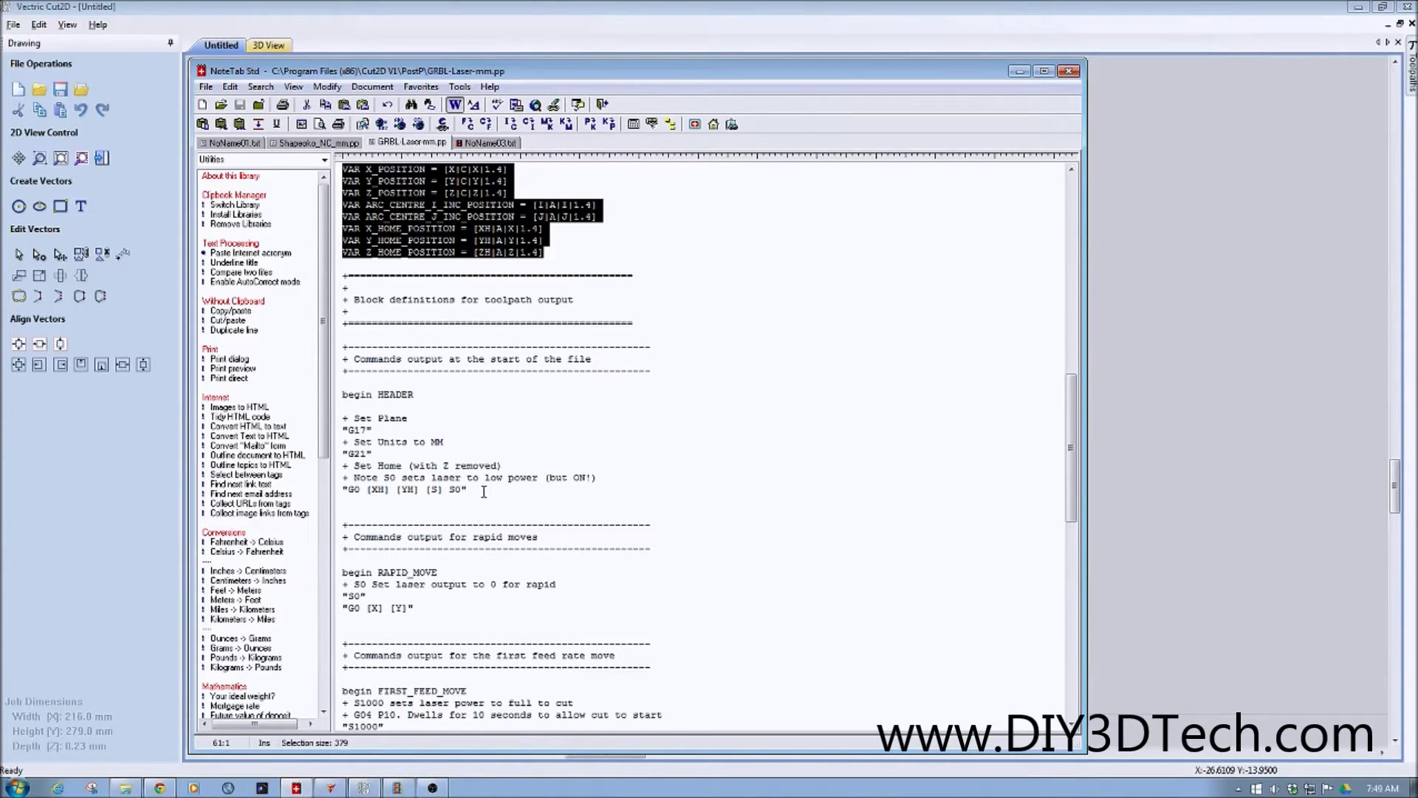
{"action": "left_click_drag", "start_coordinate": [468, 490], "coordinate": [340, 394]}
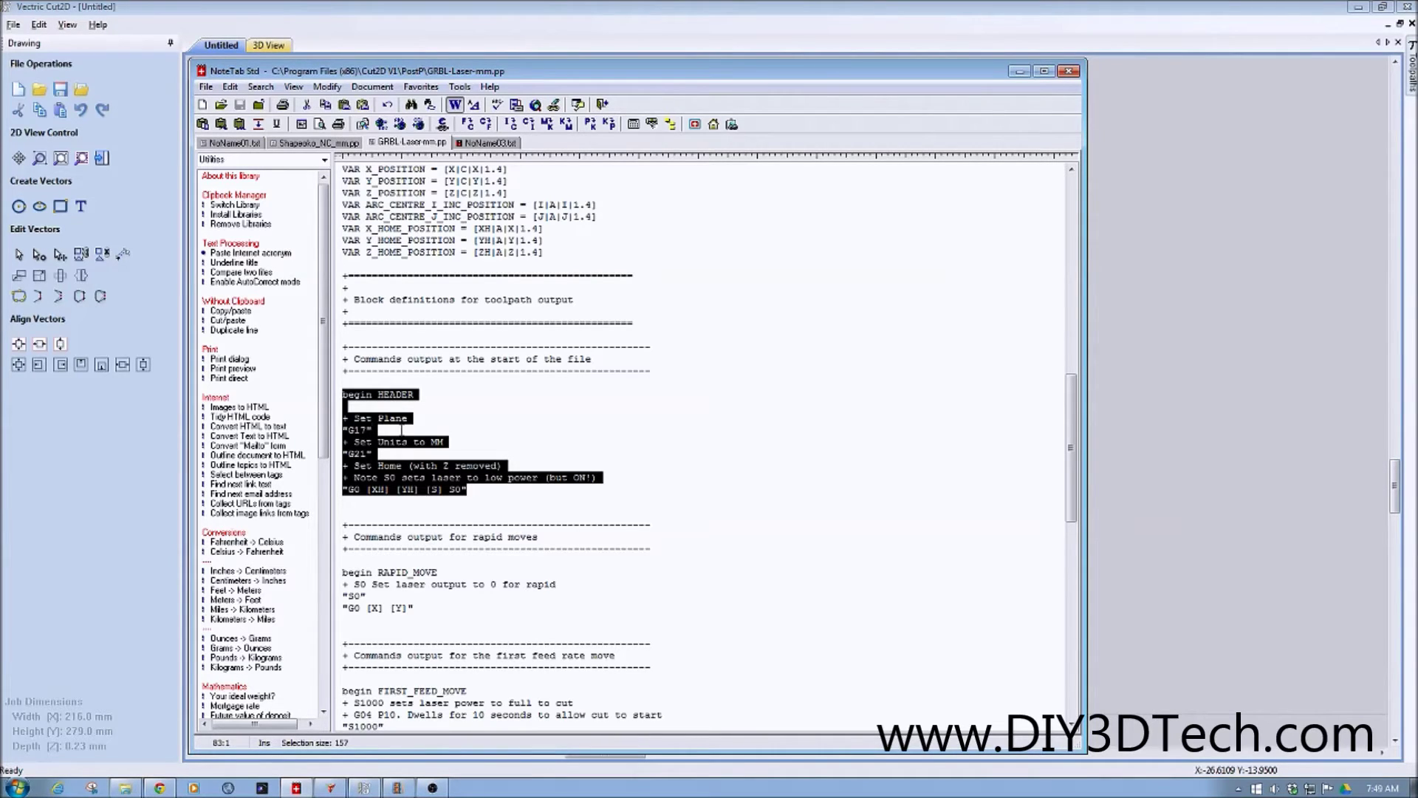
{"action": "left_click", "coordinate": [388, 454]}
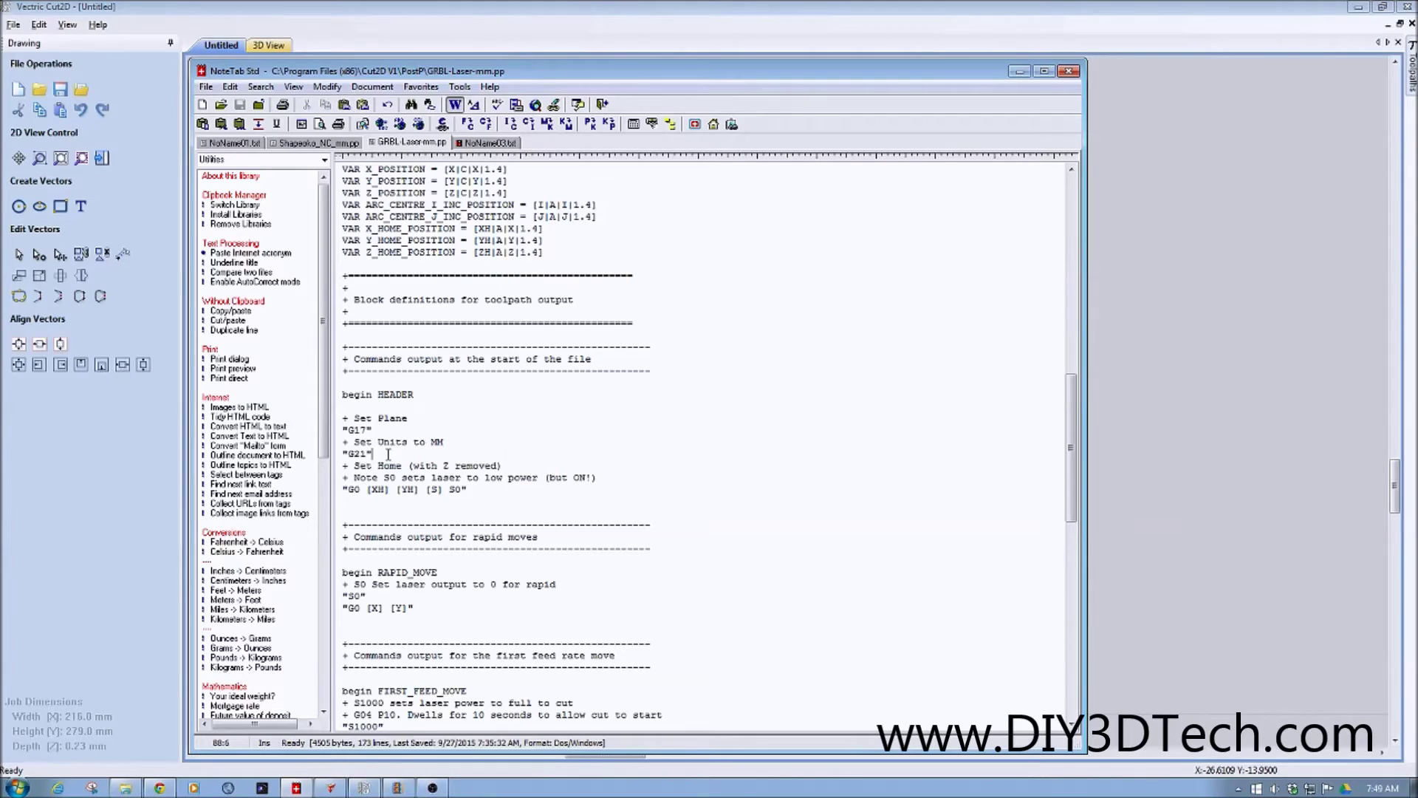
{"action": "left_click_drag", "start_coordinate": [373, 453], "coordinate": [342, 442]}
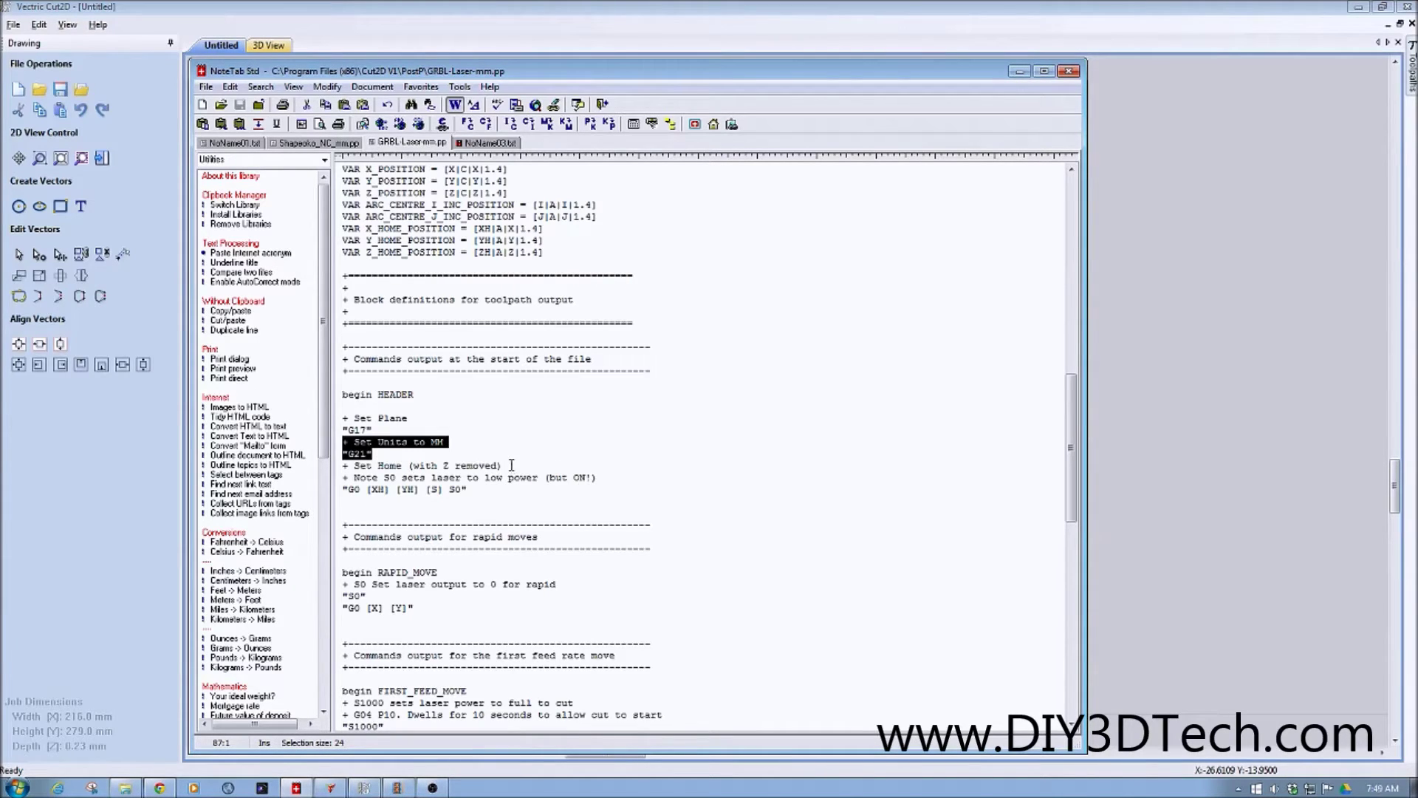
{"action": "left_click_drag", "start_coordinate": [503, 465], "coordinate": [354, 465]}
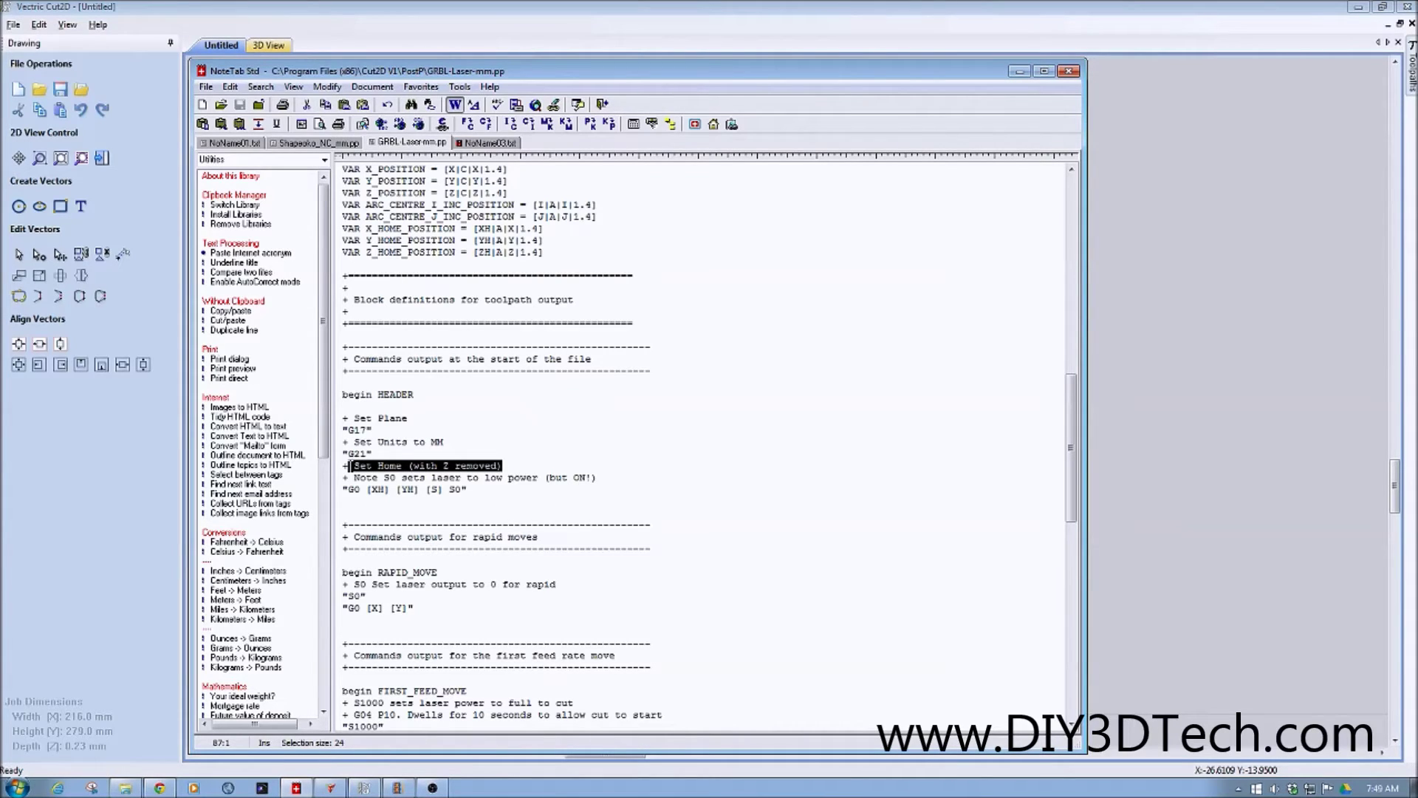
{"action": "left_click", "coordinate": [349, 465], "text": "shift"}
{"action": "mouse_move", "coordinate": [609, 487]}
{"action": "left_mouse_down"}
{"action": "mouse_move", "coordinate": [377, 479]}
{"action": "mouse_move", "coordinate": [608, 478]}
{"action": "left_mouse_up"}
{"action": "left_click", "coordinate": [382, 478]}
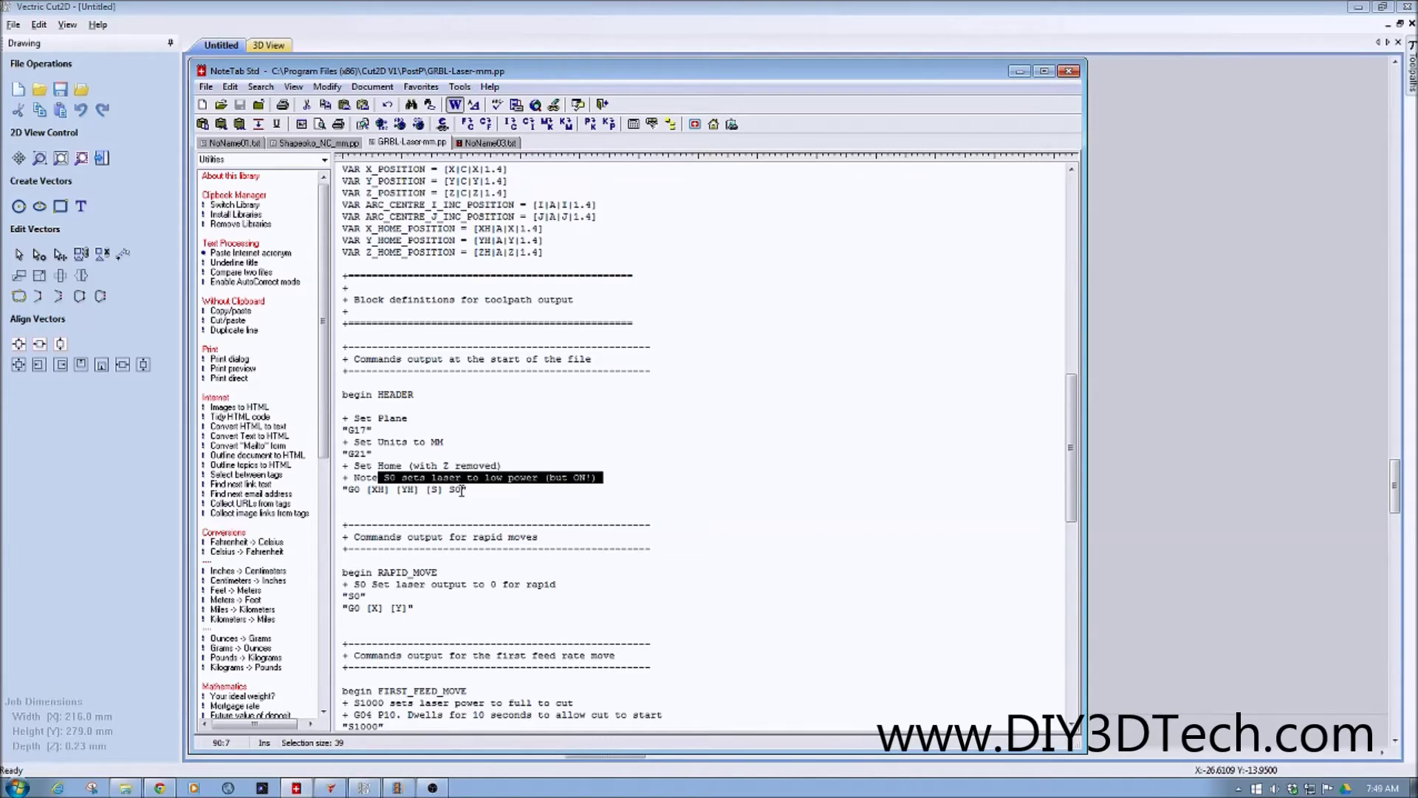
{"action": "left_click_drag", "start_coordinate": [461, 490], "coordinate": [448, 491]}
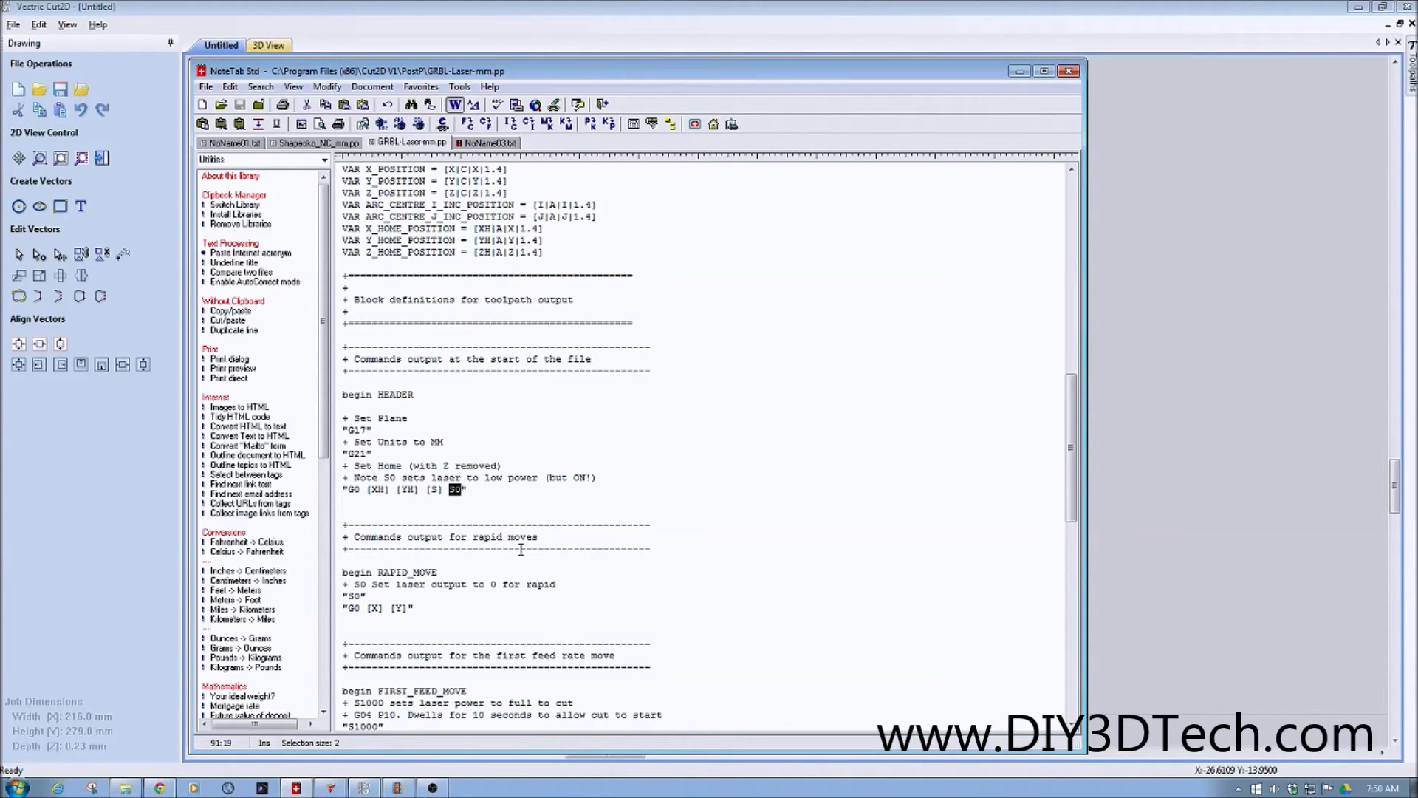
{"action": "scroll", "coordinate": [521, 550], "scroll_direction": "down", "scroll_amount": 2}
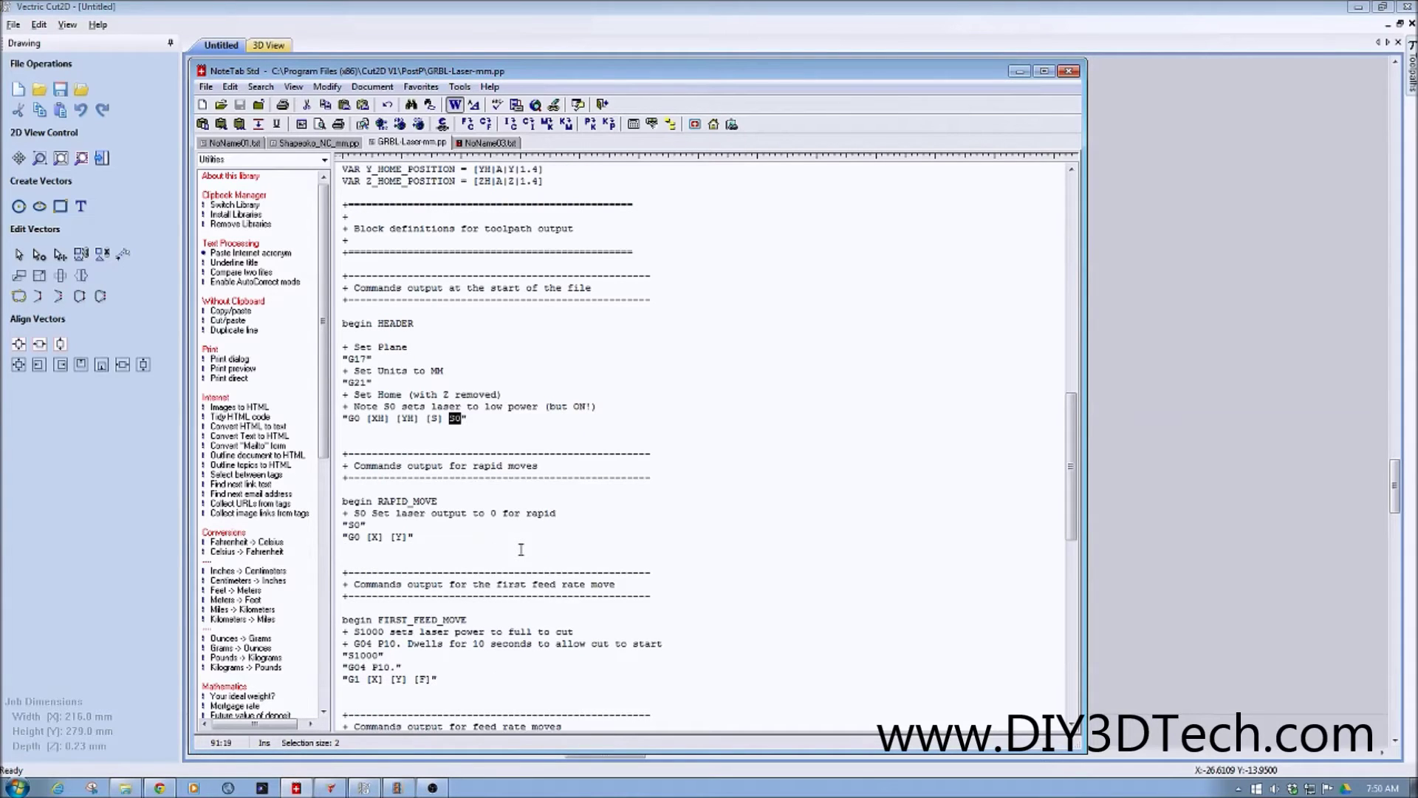
{"action": "scroll", "coordinate": [521, 550], "scroll_direction": "down", "scroll_amount": 1}
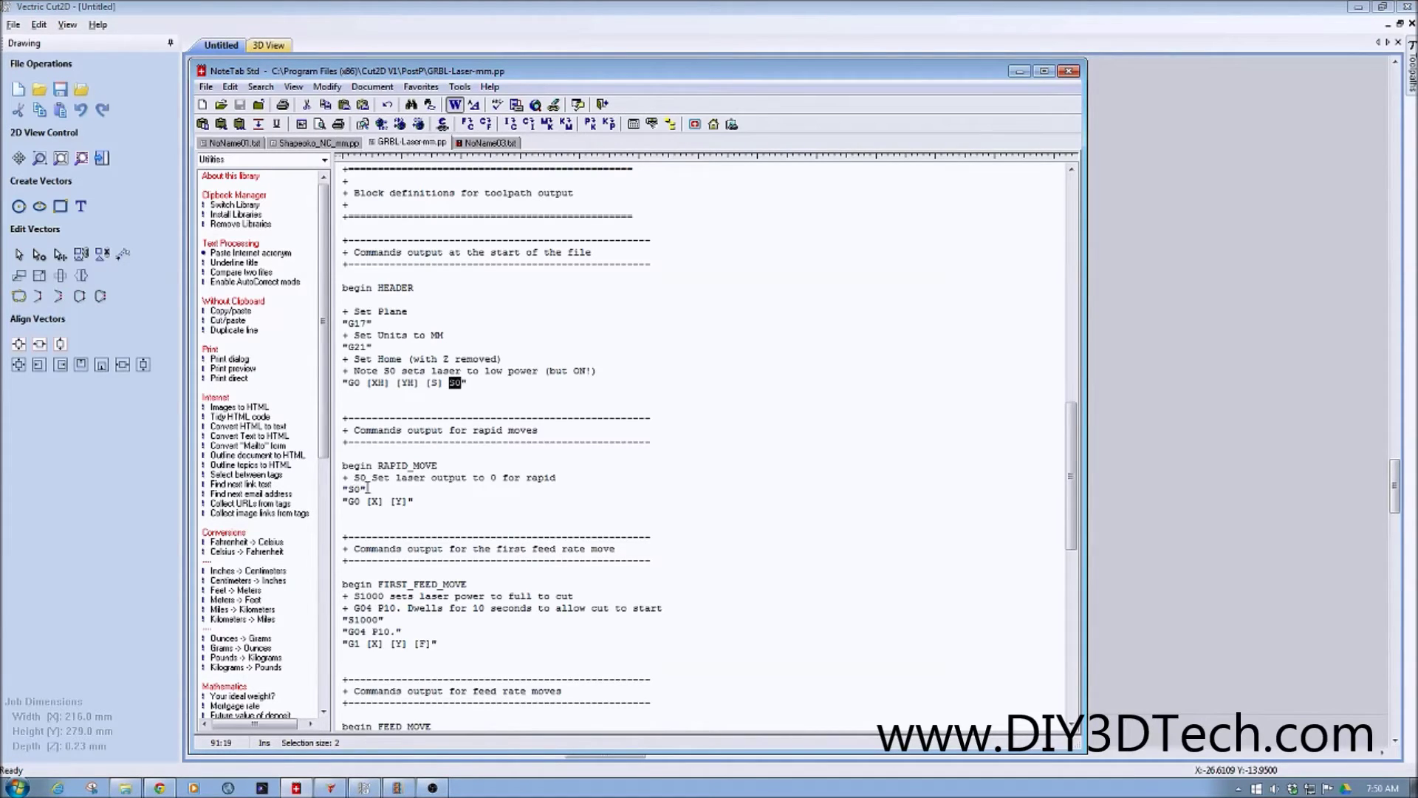
{"action": "double_click", "coordinate": [357, 489]}
{"action": "scroll", "coordinate": [481, 542], "scroll_direction": "down", "scroll_amount": 3}
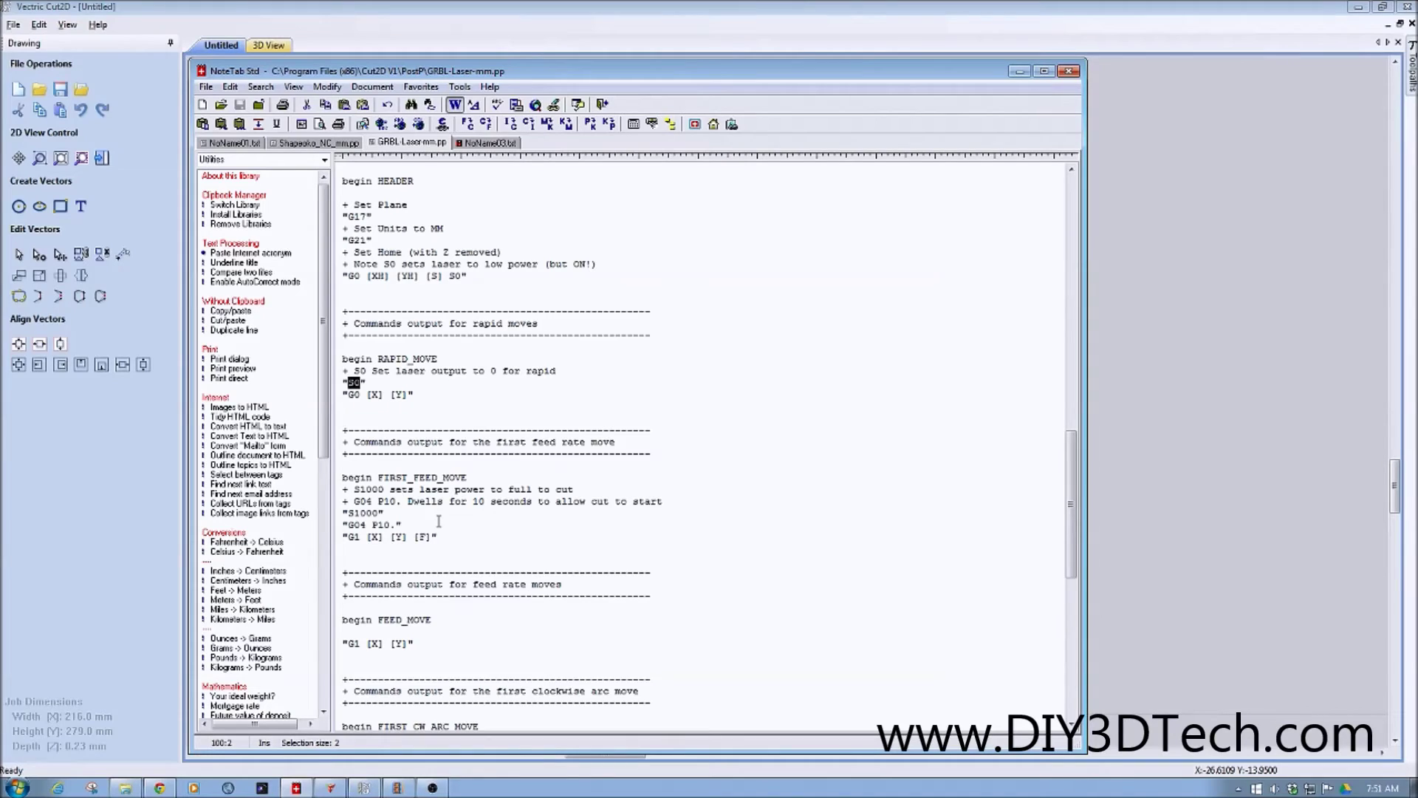
{"action": "left_click_drag", "start_coordinate": [391, 513], "coordinate": [347, 513]}
{"action": "left_click_drag", "start_coordinate": [467, 477], "coordinate": [377, 478]}
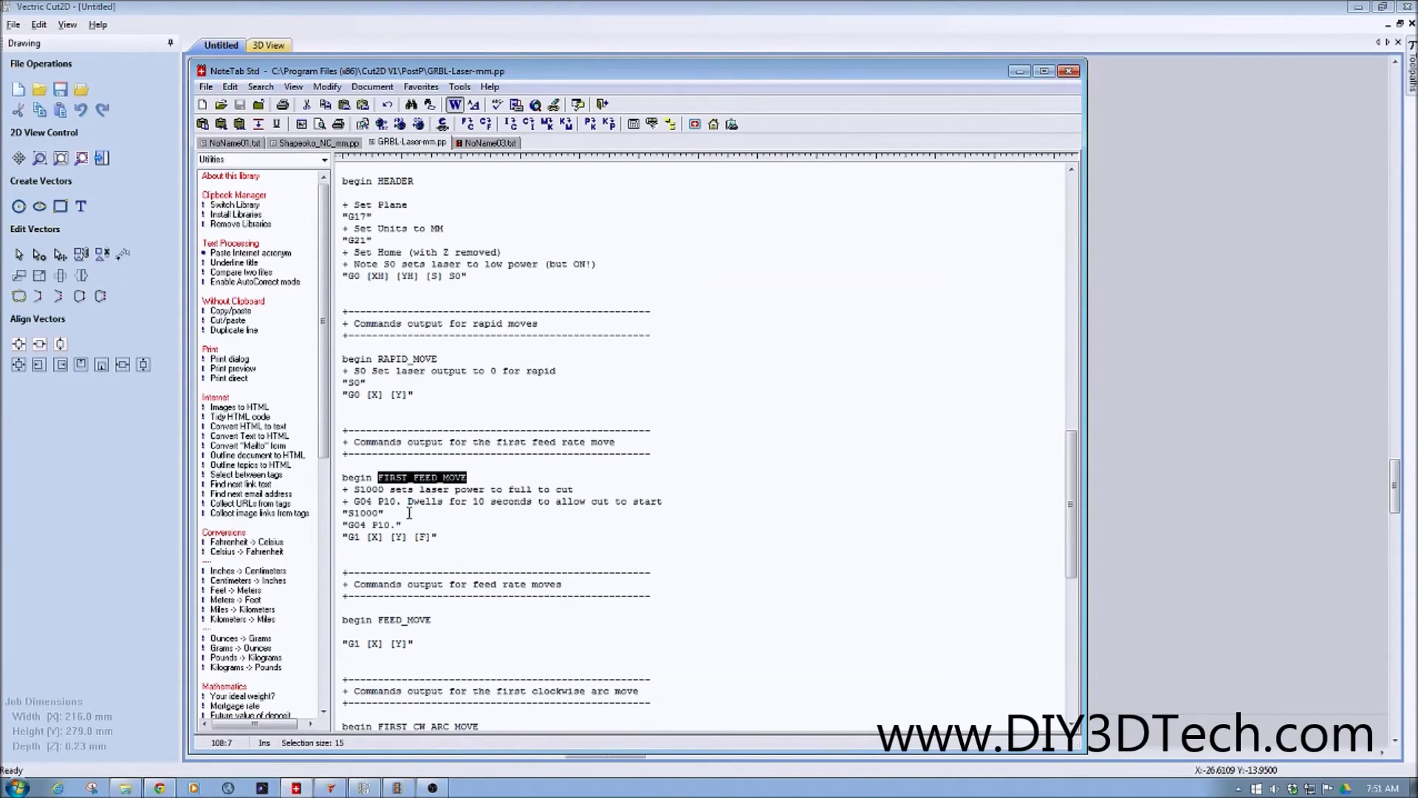
{"action": "left_click_drag", "start_coordinate": [408, 512], "coordinate": [337, 521]}
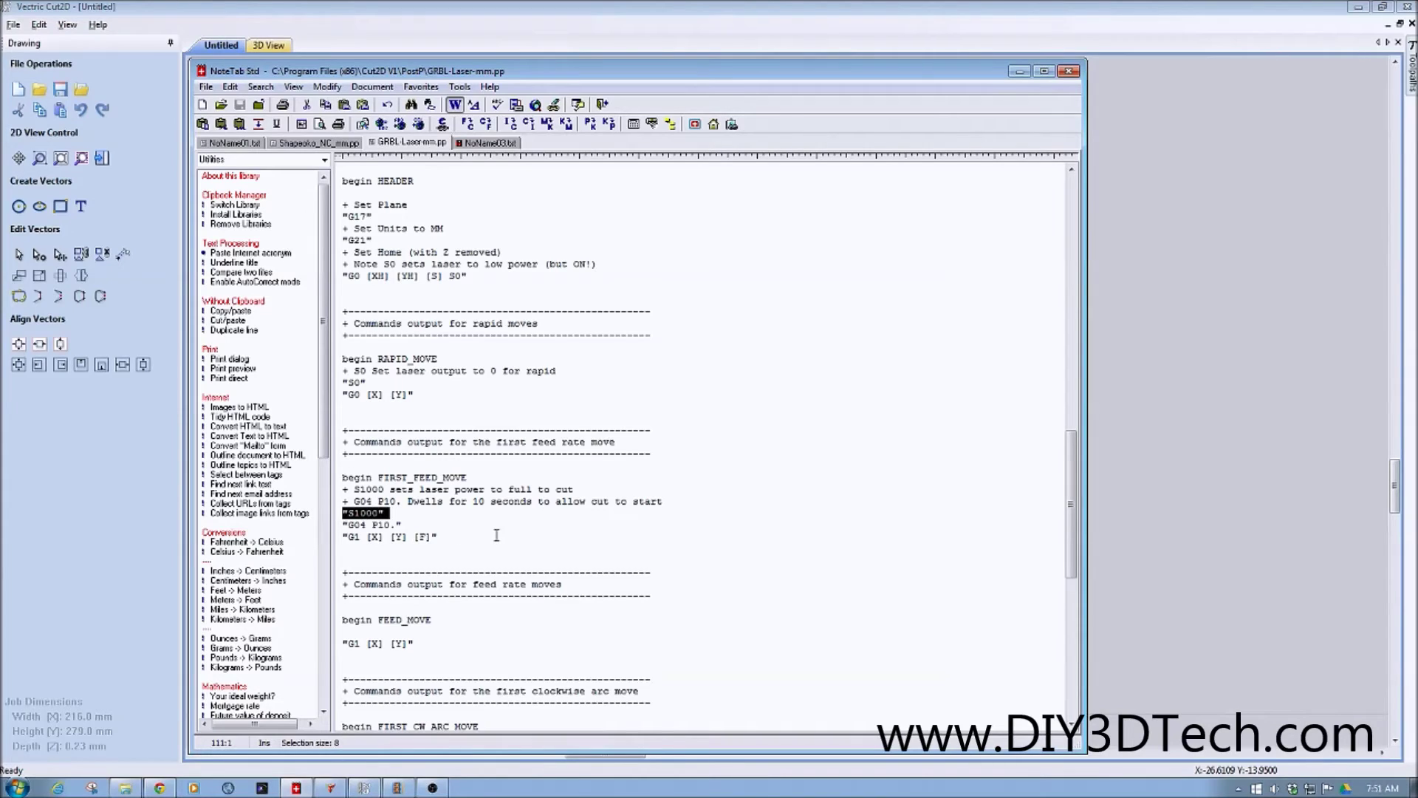
{"action": "left_click_drag", "start_coordinate": [405, 526], "coordinate": [342, 536]}
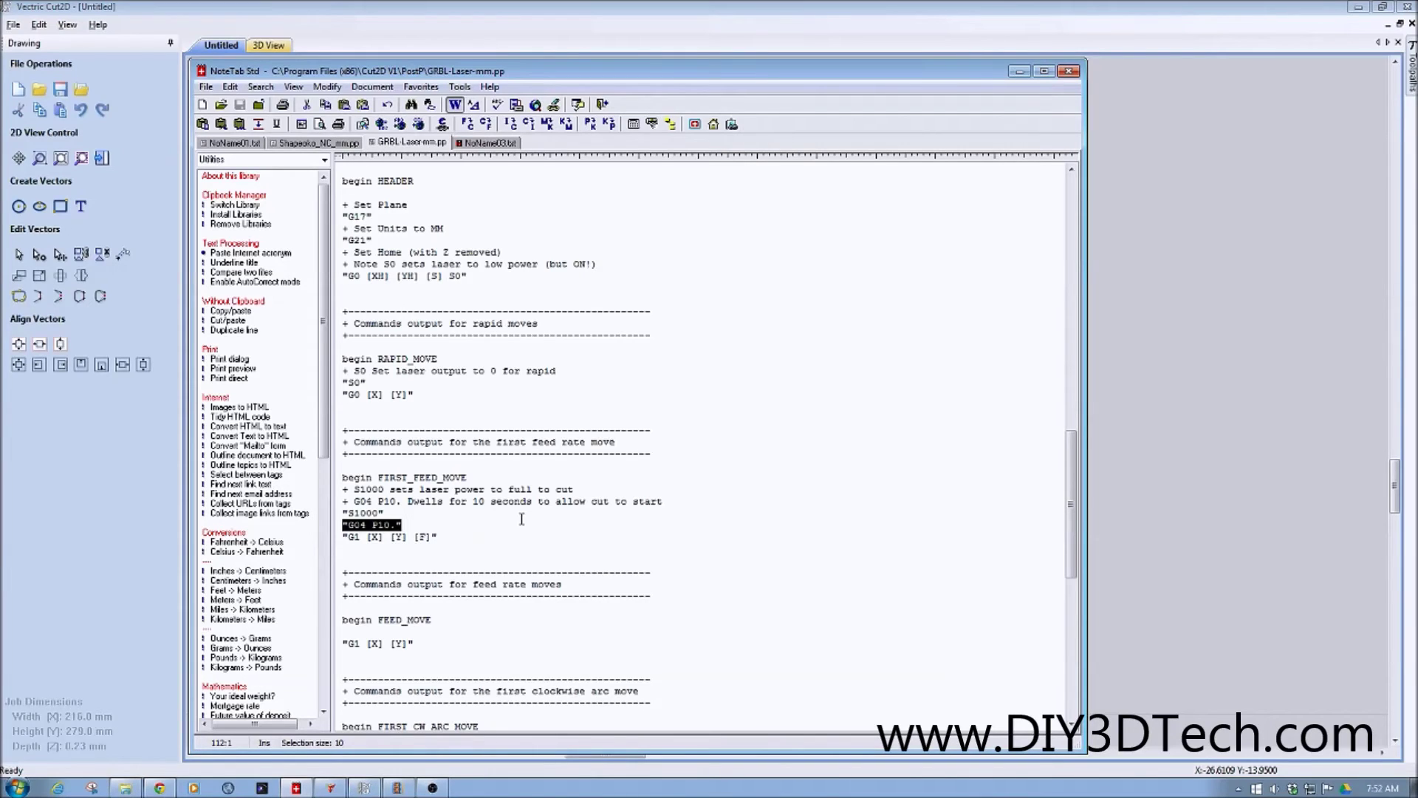
Scroll past the FEED_MOVE [X] [Y] and arc blocks to the FOOTER's M04 line.
{"action": "scroll", "coordinate": [565, 531], "scroll_direction": "down", "scroll_amount": 3}
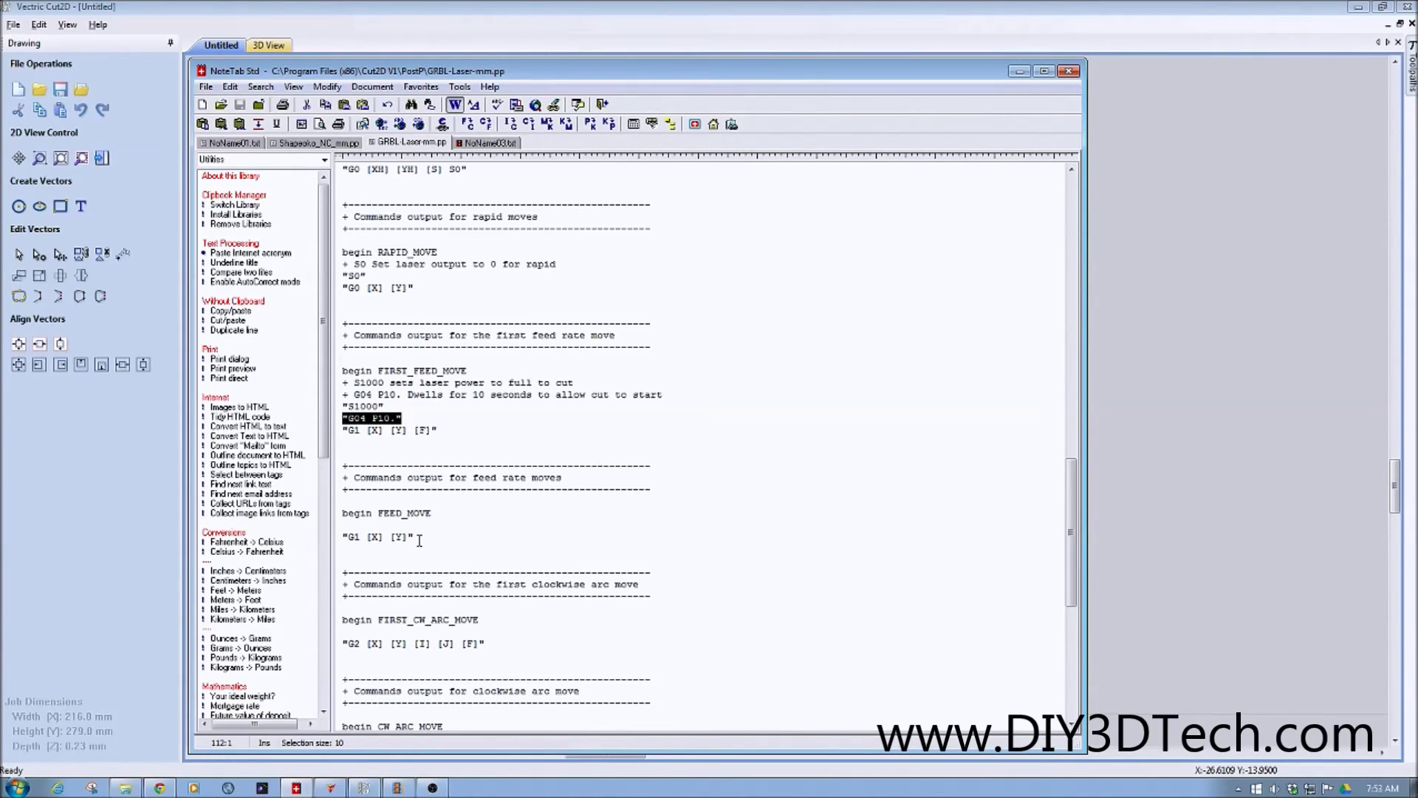
{"action": "left_click_drag", "start_coordinate": [414, 537], "coordinate": [365, 540]}
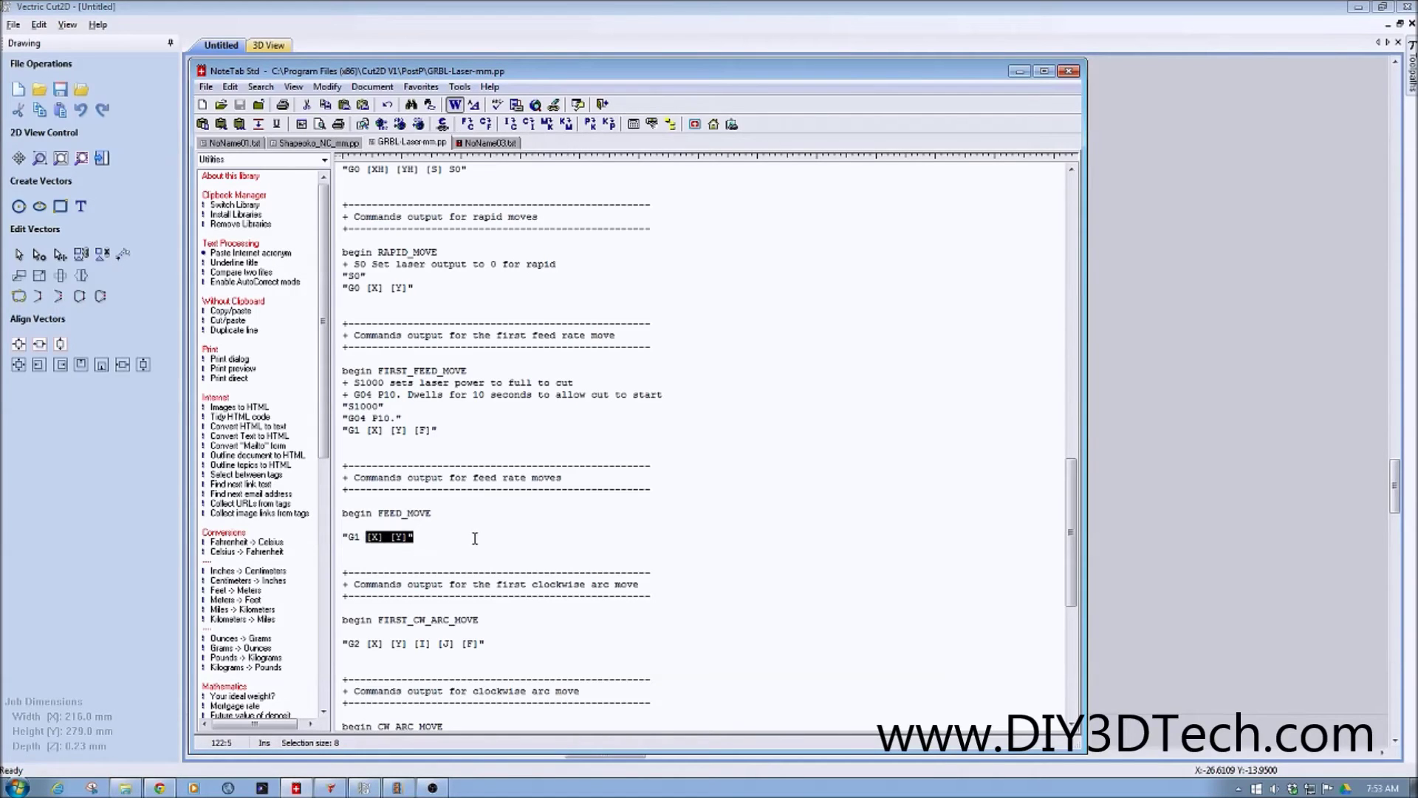
{"action": "scroll", "coordinate": [488, 543], "scroll_direction": "down", "scroll_amount": 3}
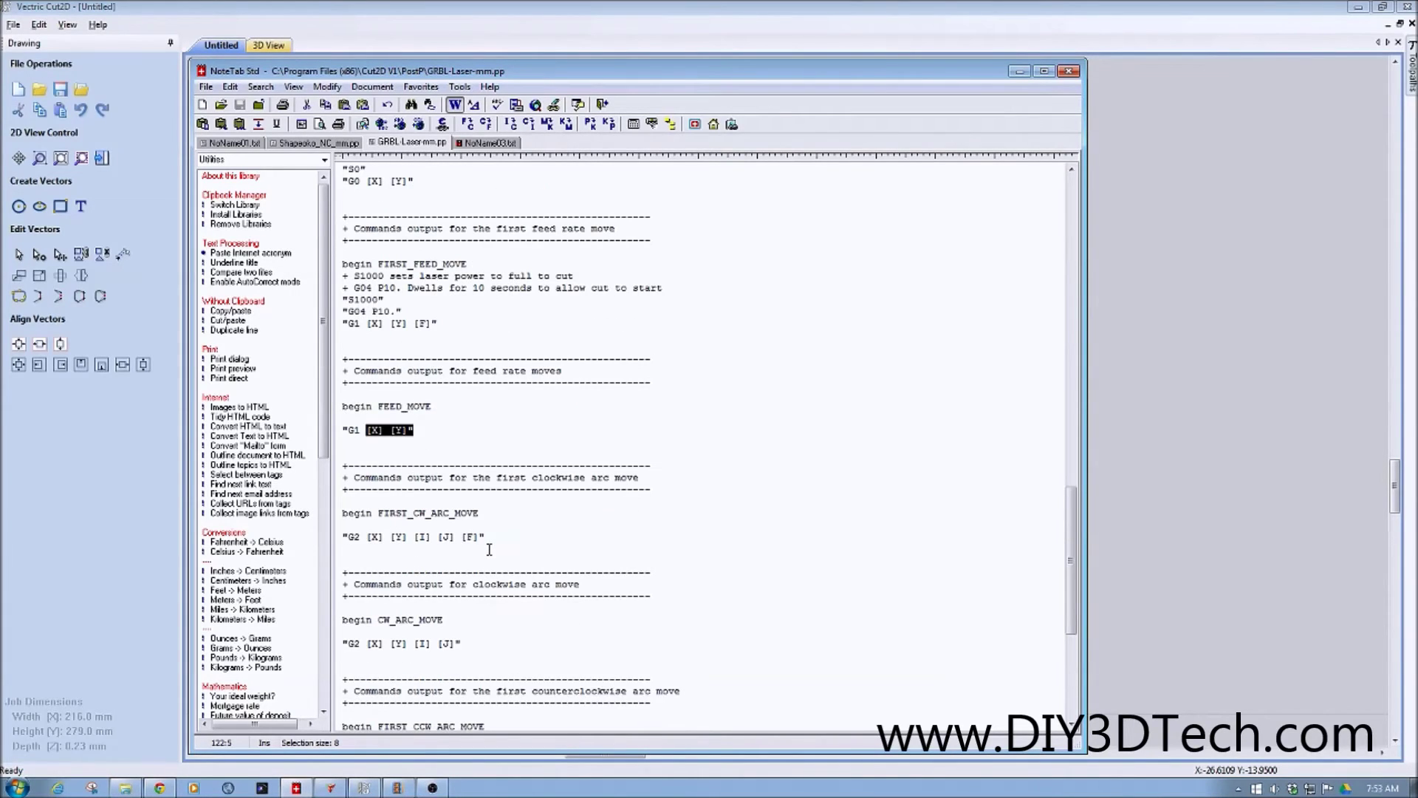
{"action": "scroll", "coordinate": [489, 550], "scroll_direction": "down", "scroll_amount": 5}
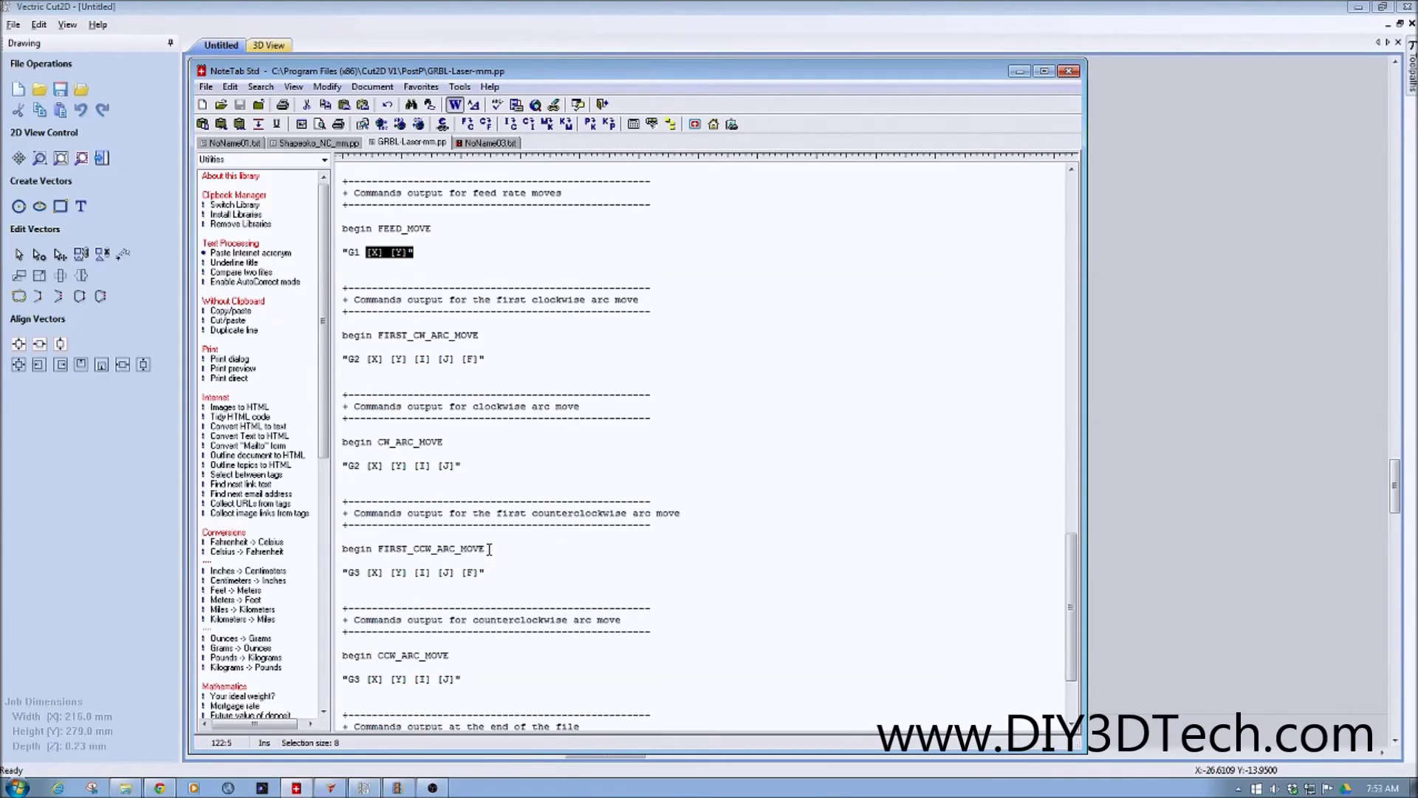
{"action": "scroll", "coordinate": [489, 550], "scroll_direction": "down", "scroll_amount": 4}
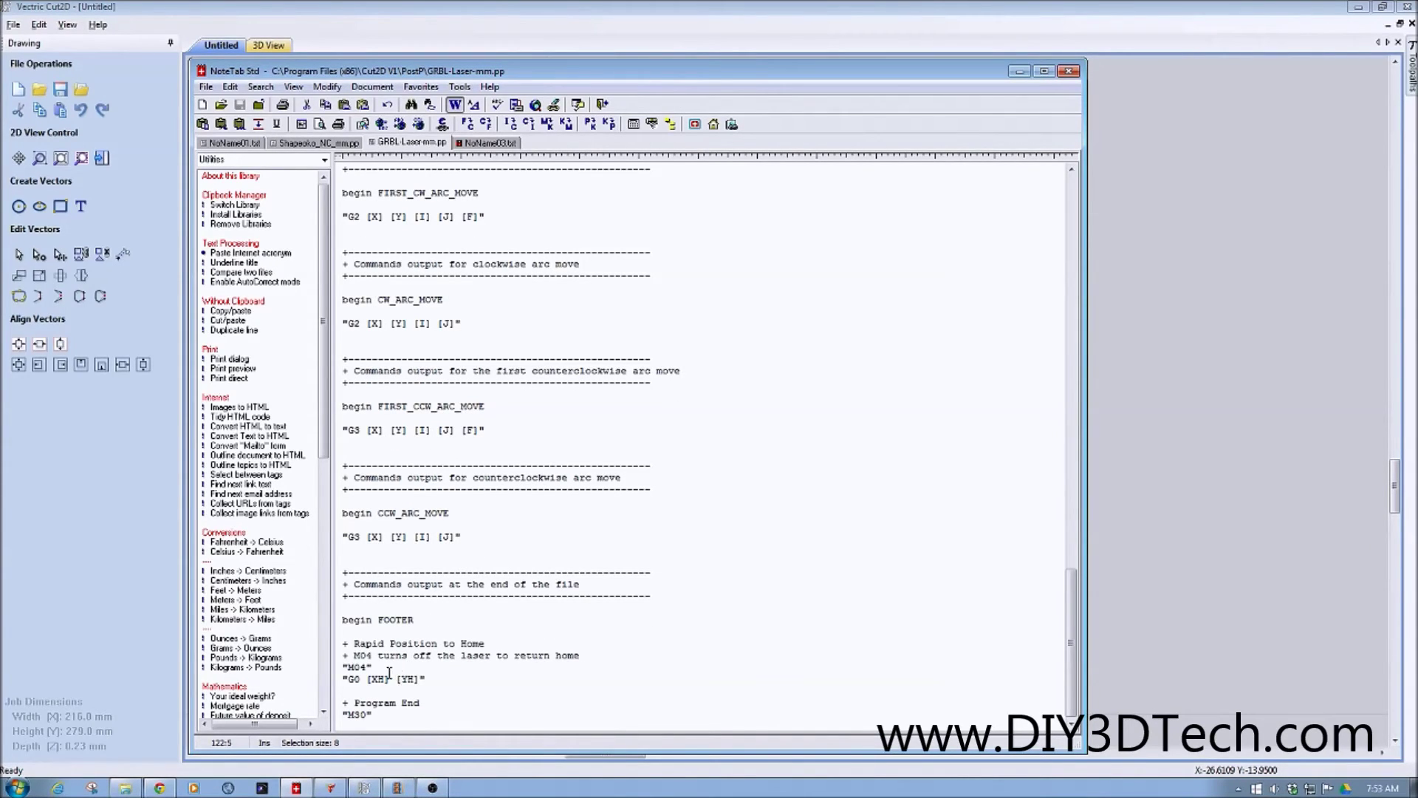
{"action": "left_click_drag", "start_coordinate": [382, 667], "coordinate": [338, 665]}
{"action": "left_click", "coordinate": [584, 657]}
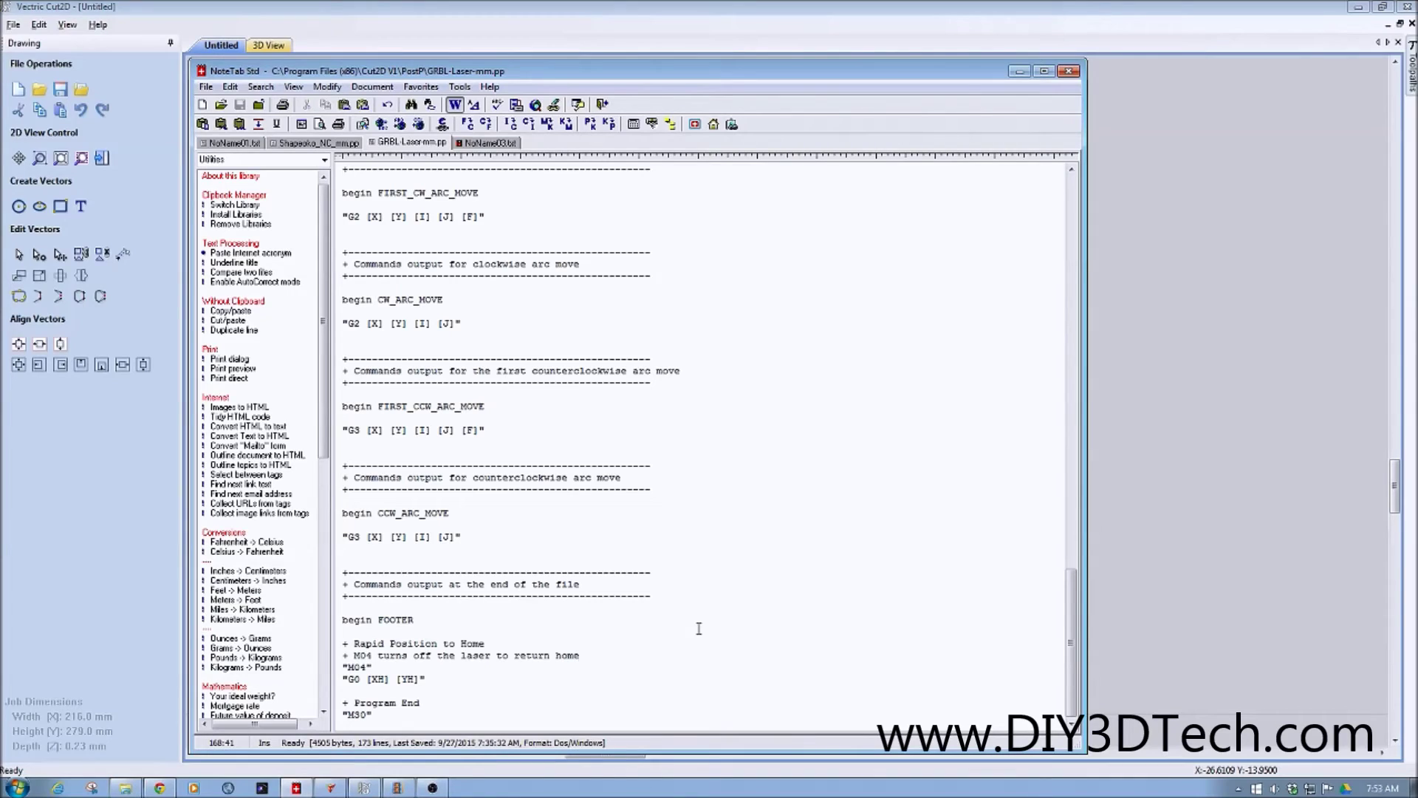
Insert a new 'S10' line after the return-home comment, above M04.
{"action": "key", "text": "Return"}
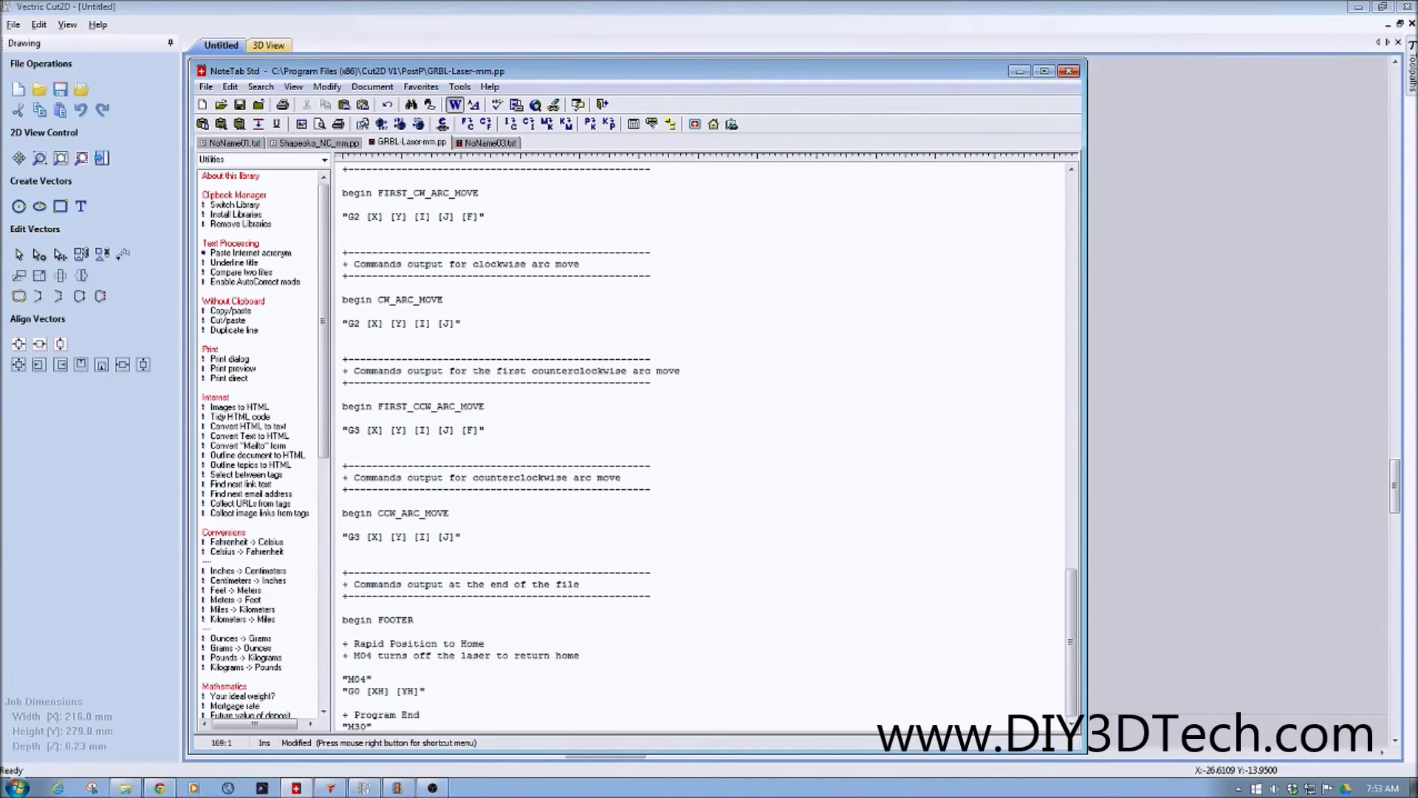
{"action": "type", "text": "\"S10"}
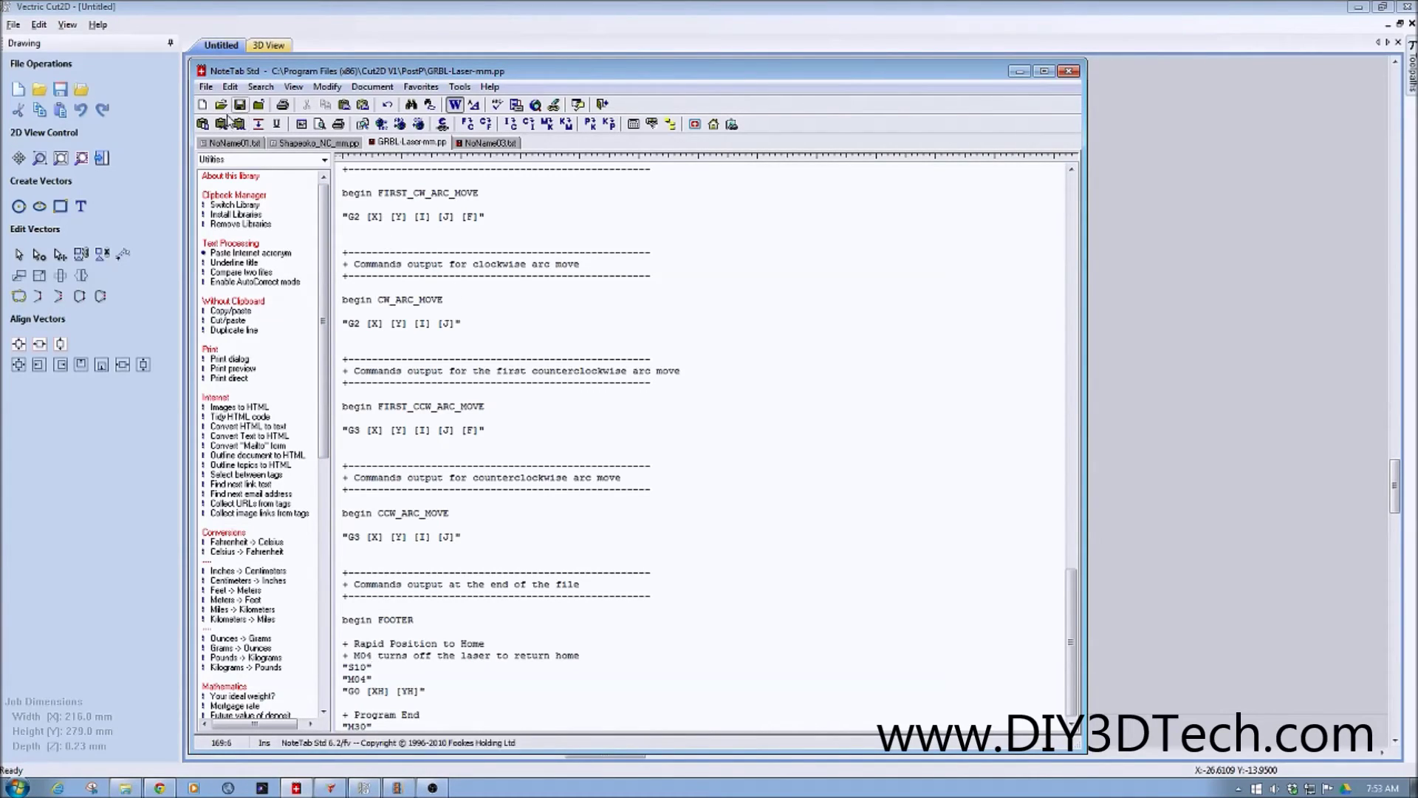
{"action": "left_click", "coordinate": [204, 88]}
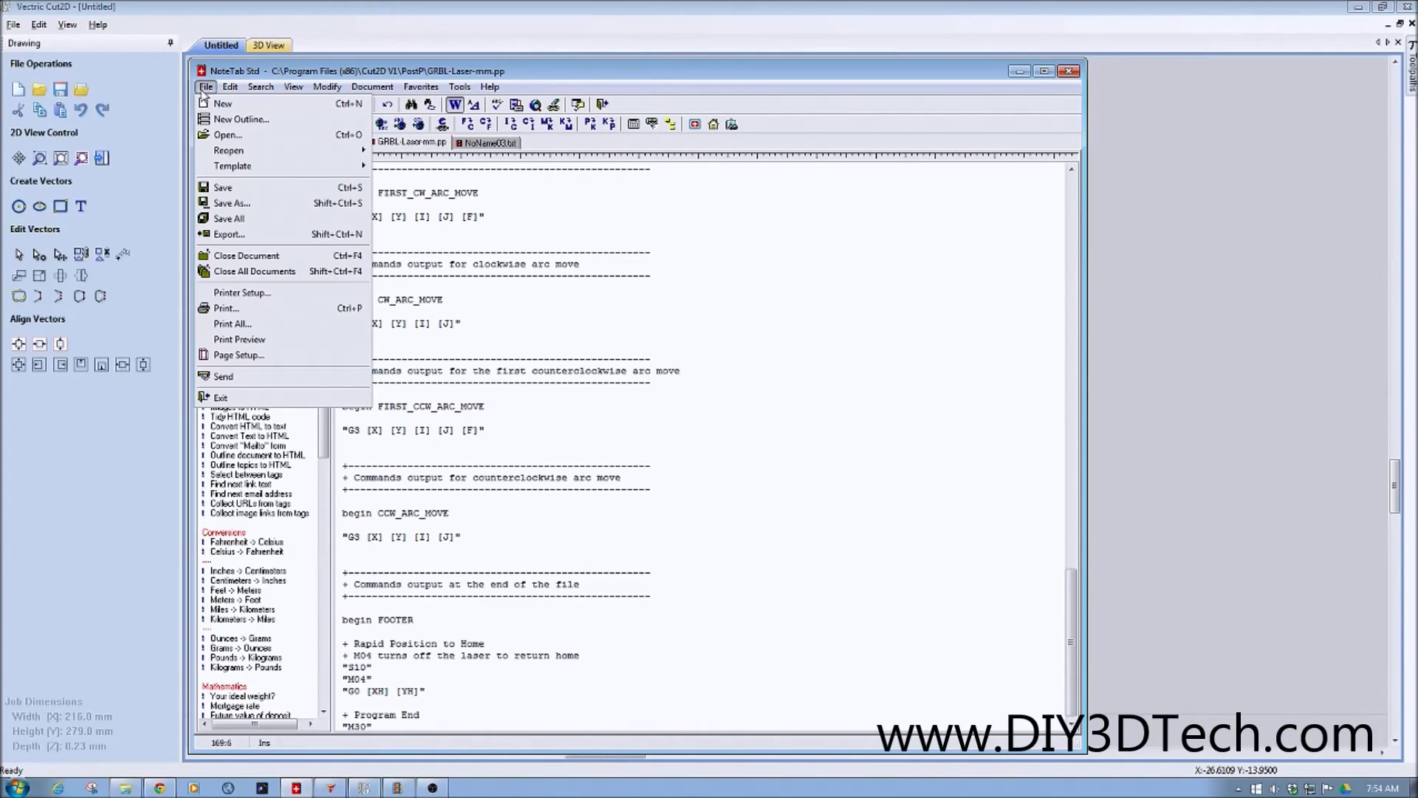
Save As over GRBL-Laser-mm.pp in PostP with the S10 edit, confirming replacement.
{"action": "left_click", "coordinate": [233, 204]}
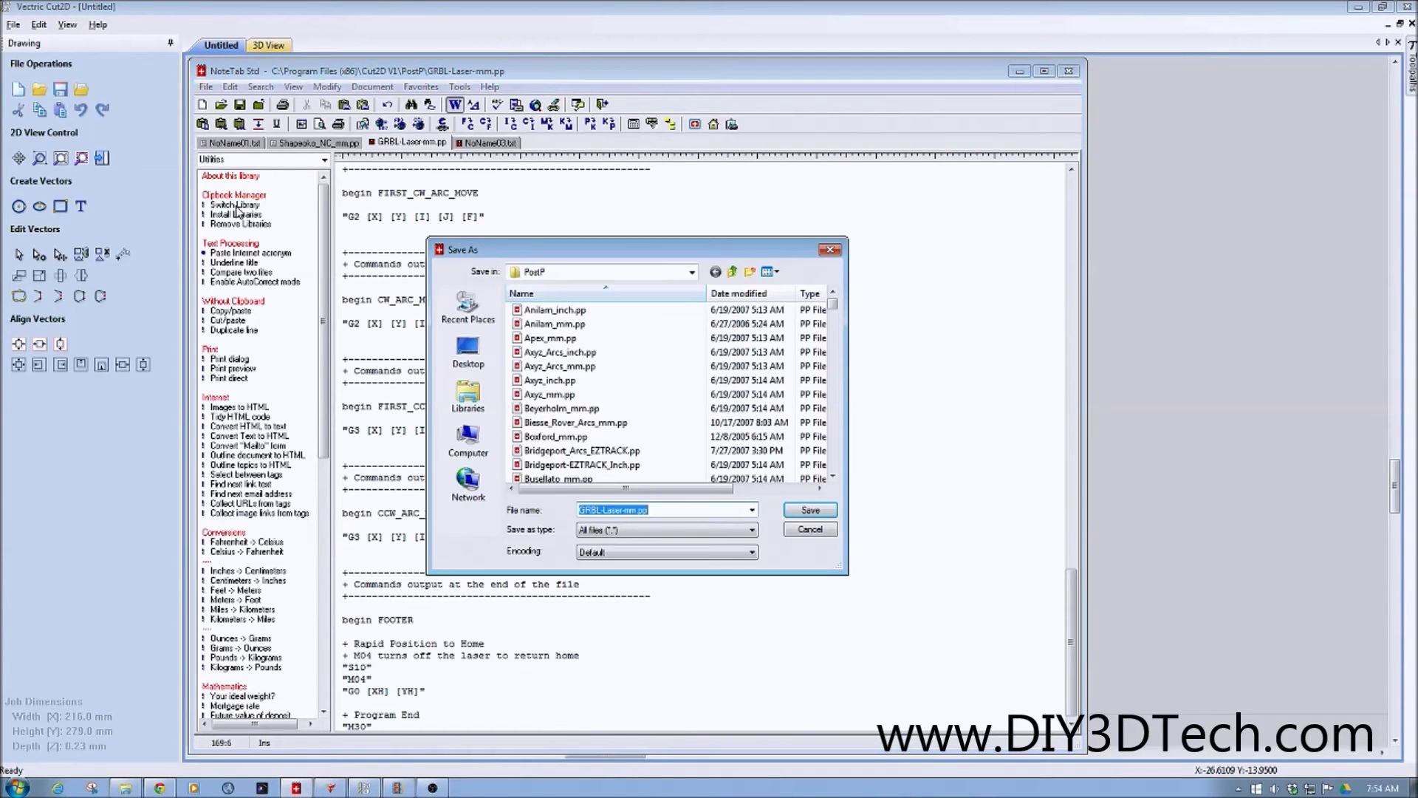
{"action": "left_click_drag", "start_coordinate": [833, 311], "coordinate": [835, 370]}
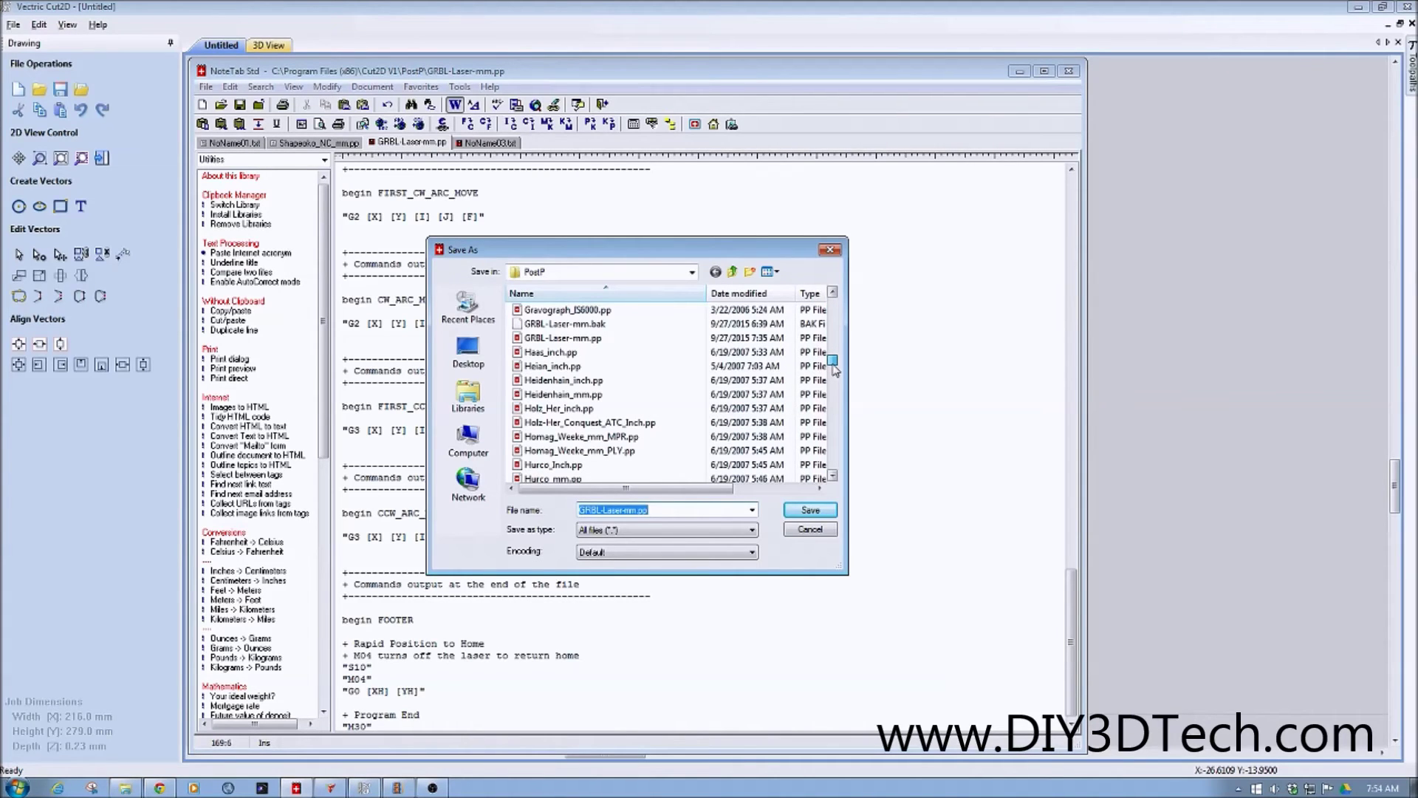
{"action": "left_click", "coordinate": [537, 338]}
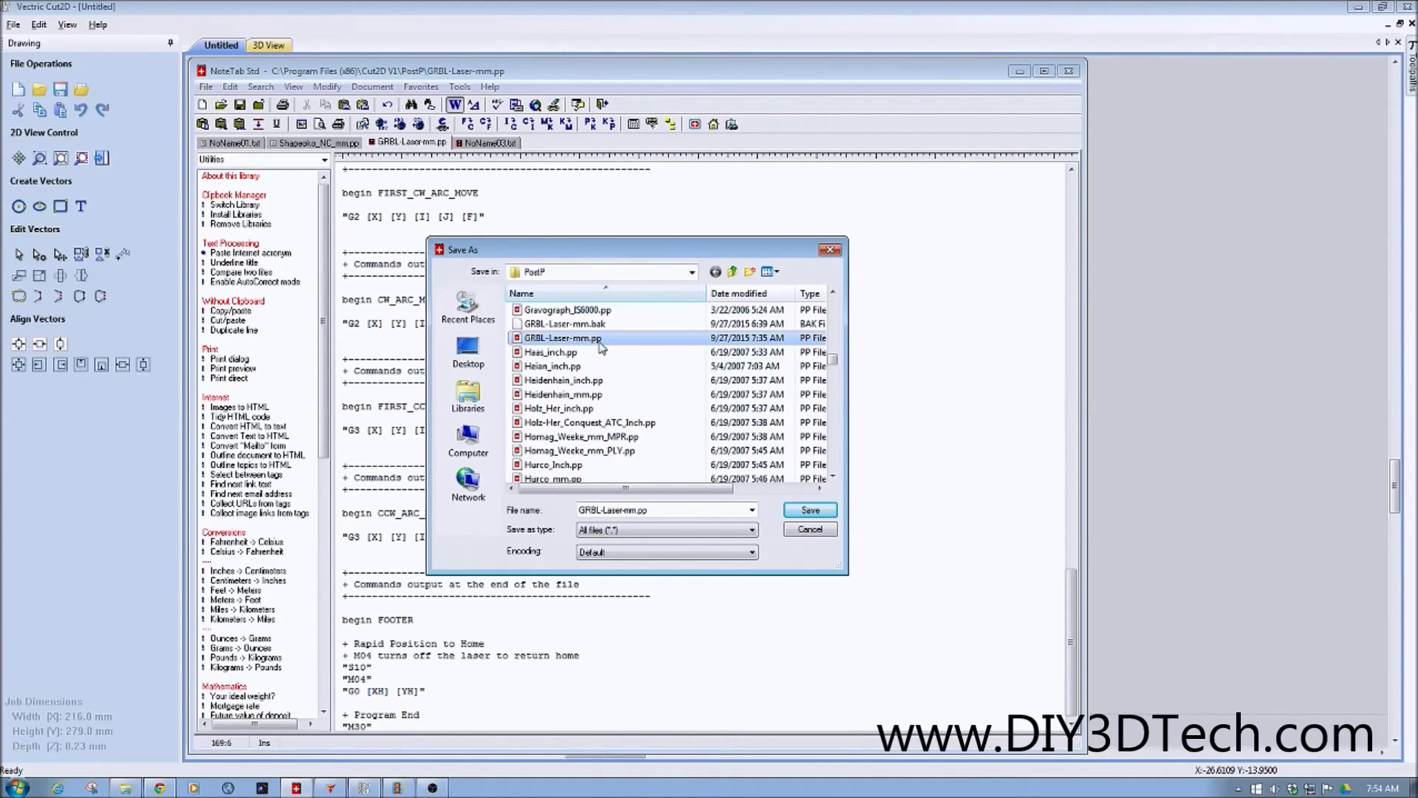
{"action": "left_click", "coordinate": [794, 513]}
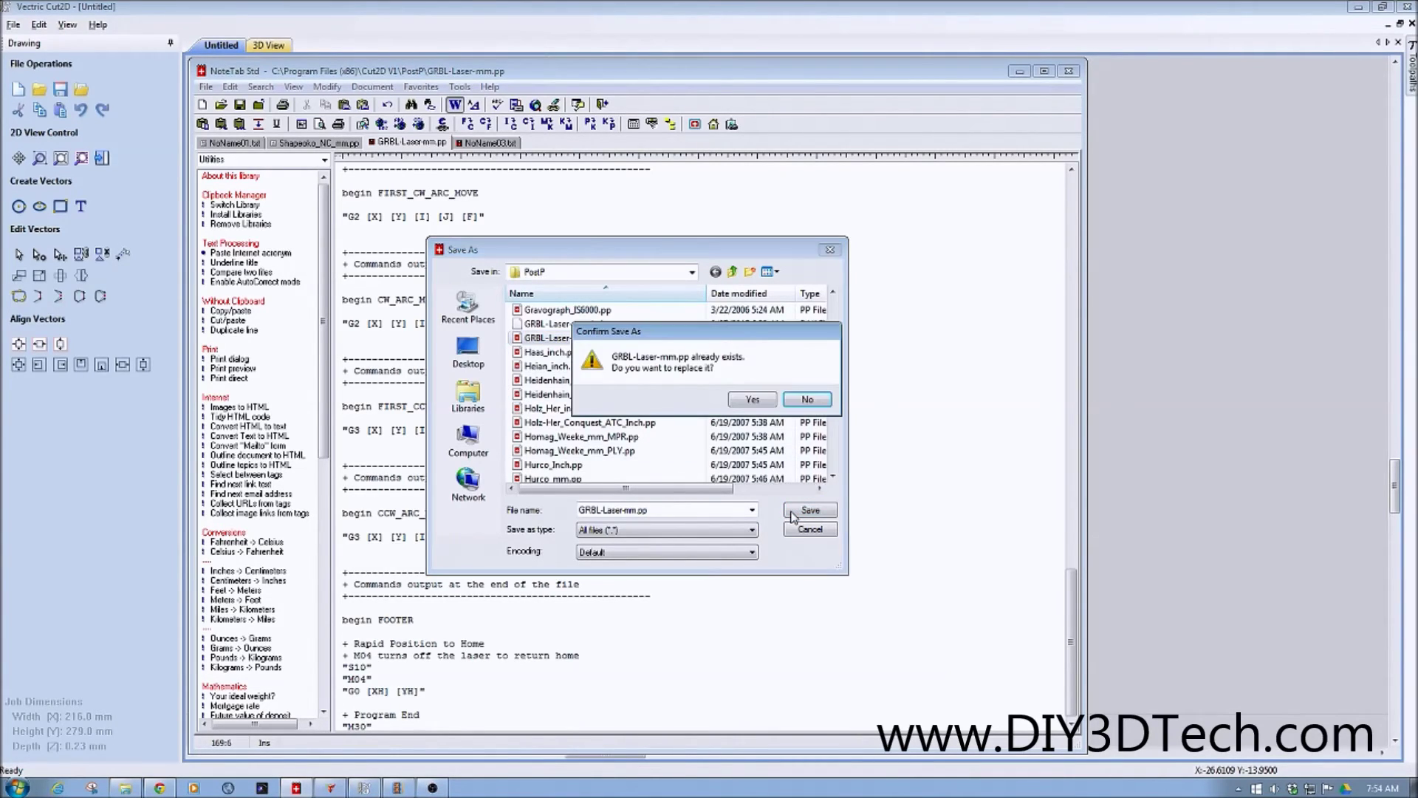
{"action": "left_click", "coordinate": [748, 401]}
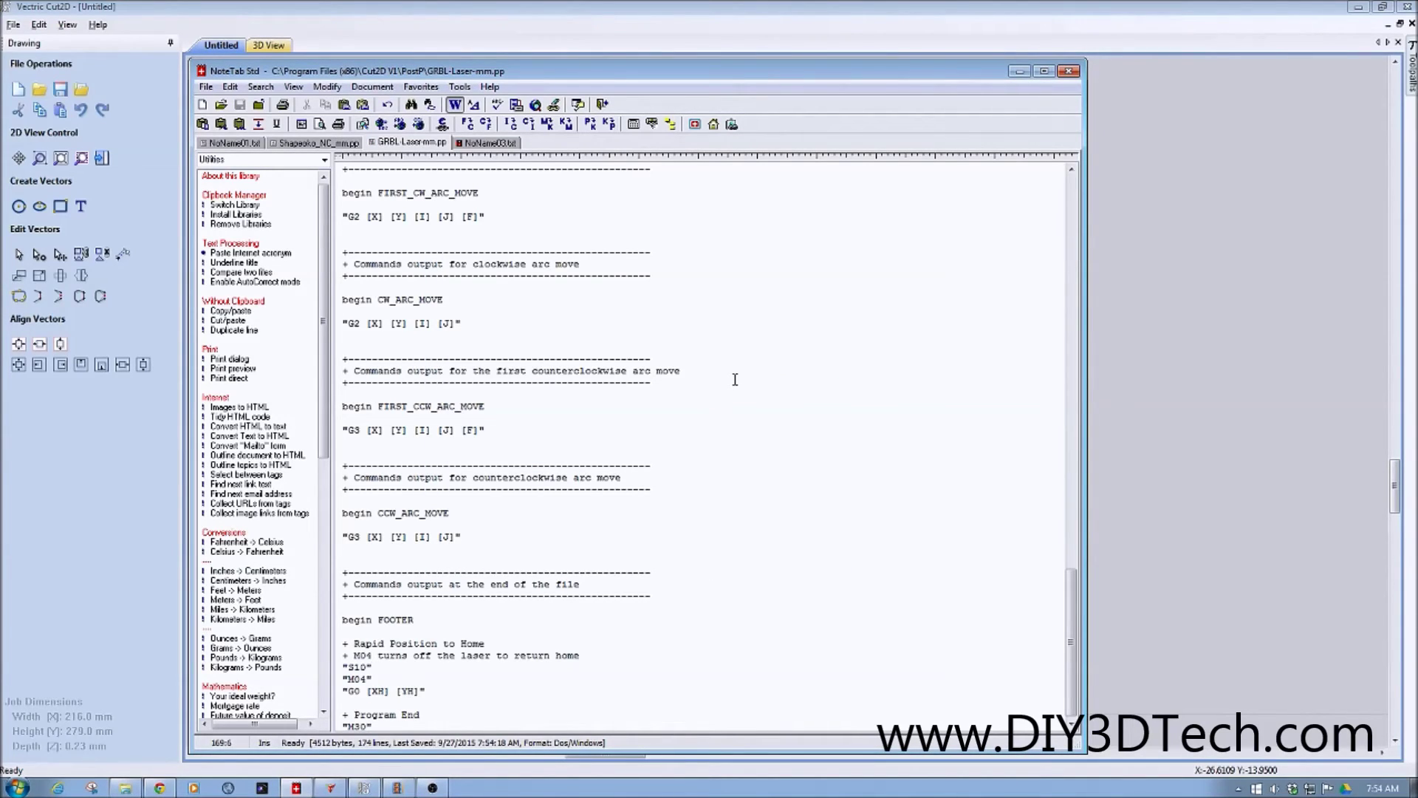
Save the toolpath as Rocket02.nc in the Laser folder, then view NoName03.txt in NoteTab.
{"action": "left_click", "coordinate": [1020, 72]}
{"action": "mouse_move", "coordinate": [1412, 86]}
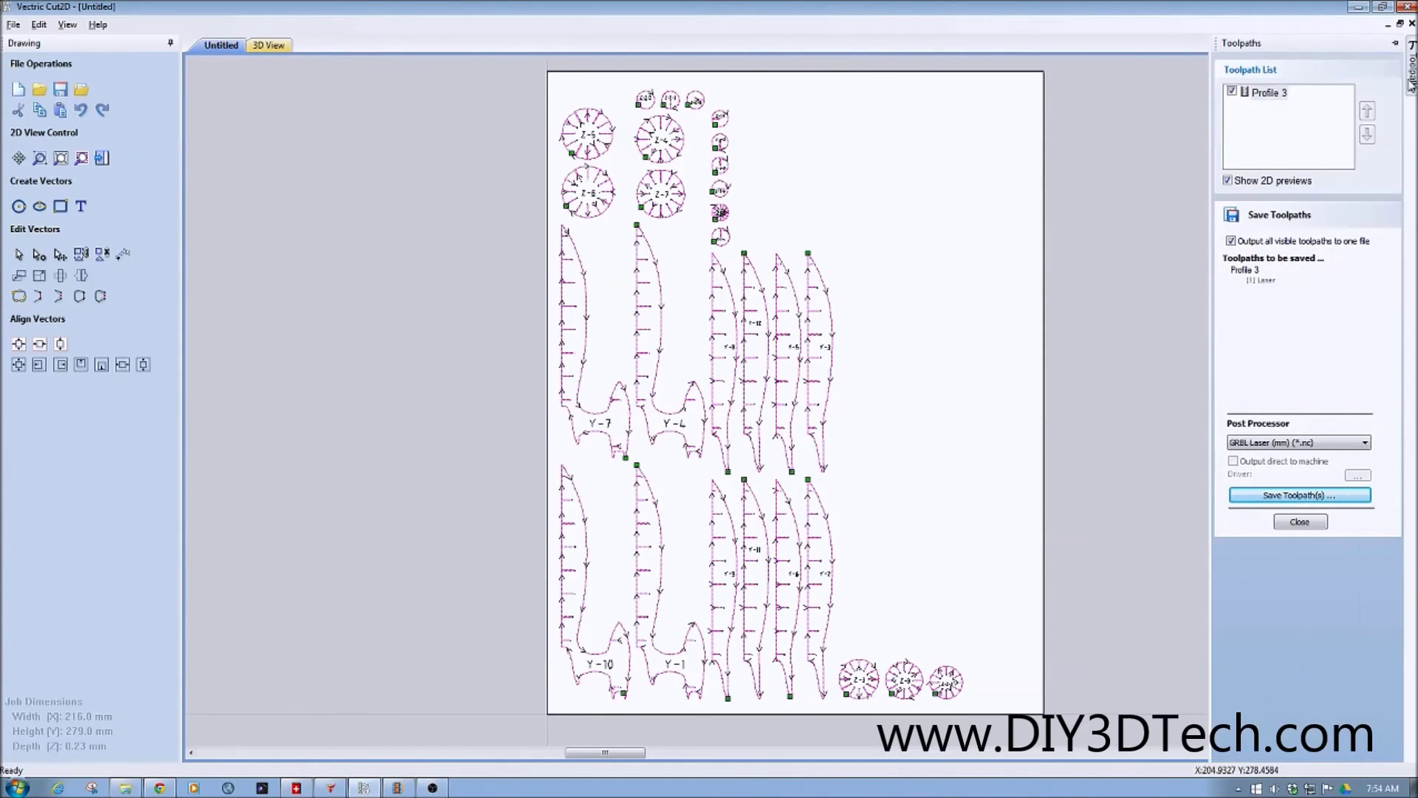
{"action": "left_click", "coordinate": [1264, 501]}
{"action": "left_click", "coordinate": [621, 354]}
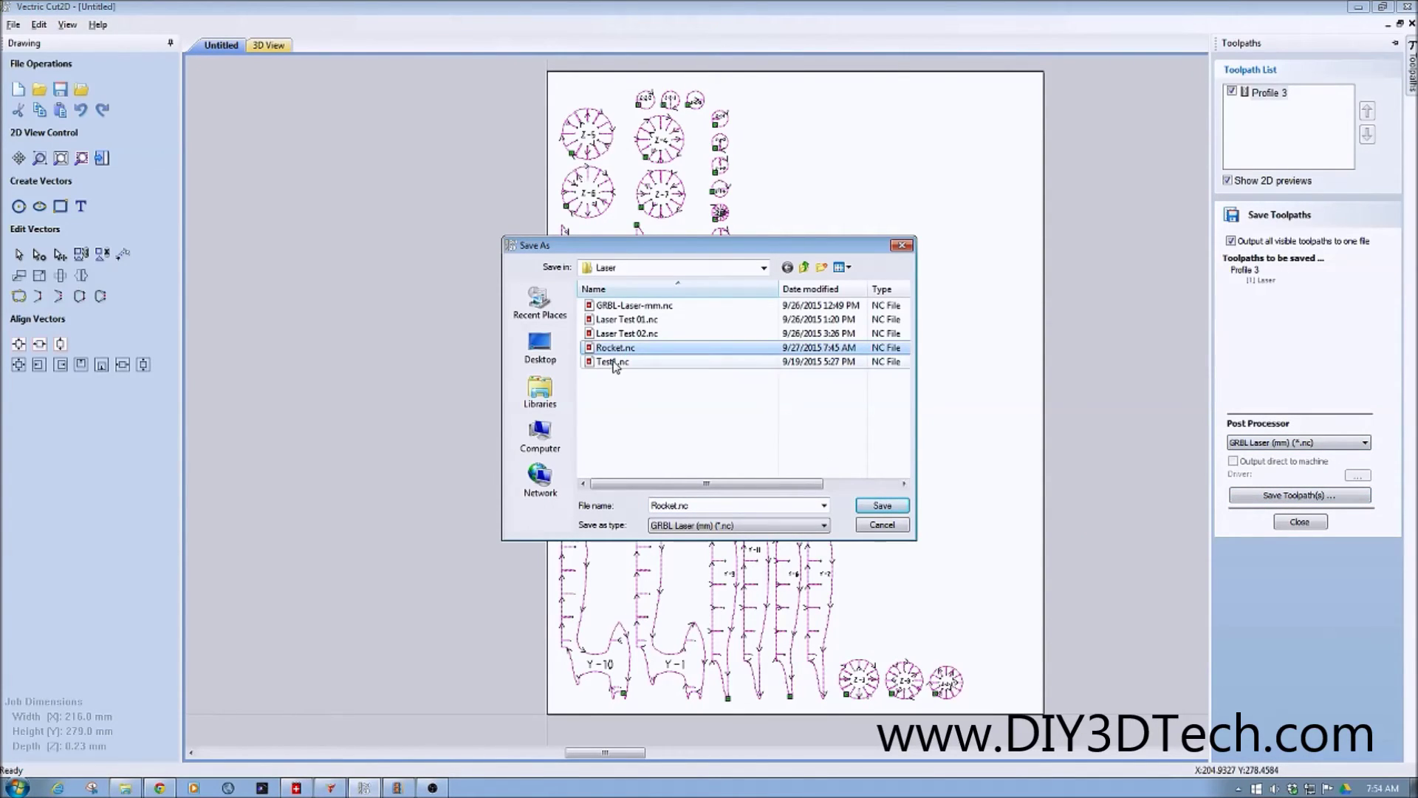
{"action": "left_click", "coordinate": [679, 505]}
{"action": "left_click", "coordinate": [679, 504]}
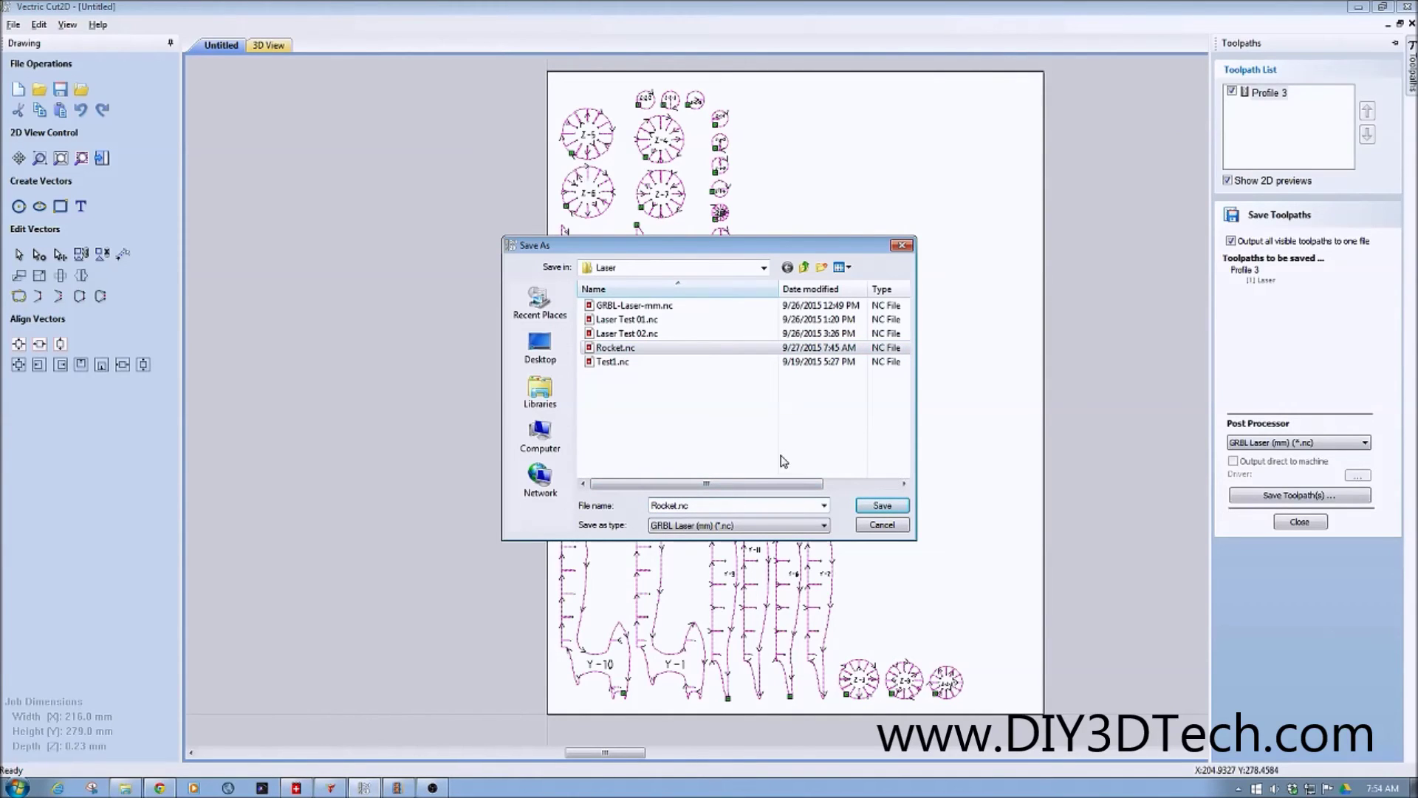
{"action": "type", "text": "02"}
{"action": "left_click", "coordinate": [893, 507]}
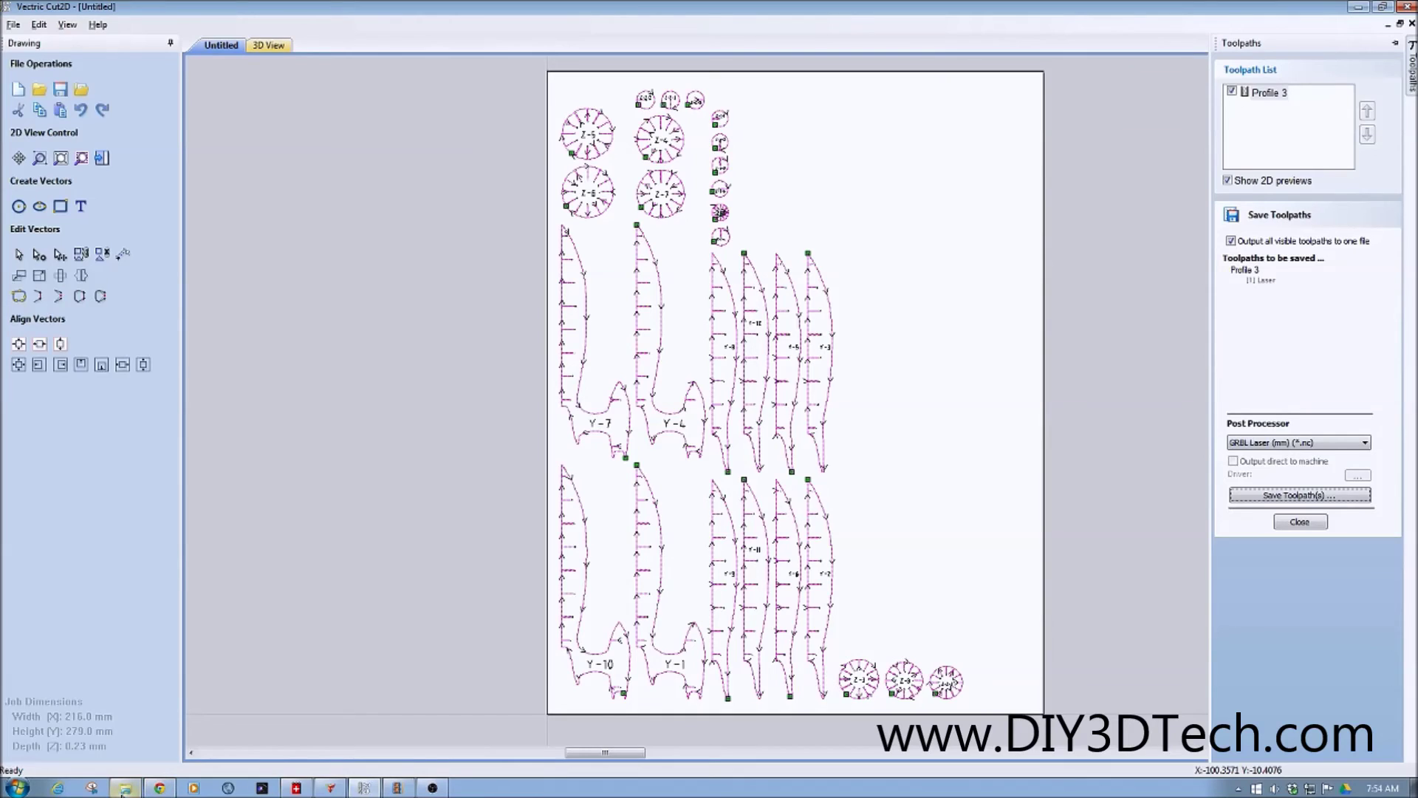
{"action": "left_click", "coordinate": [295, 787]}
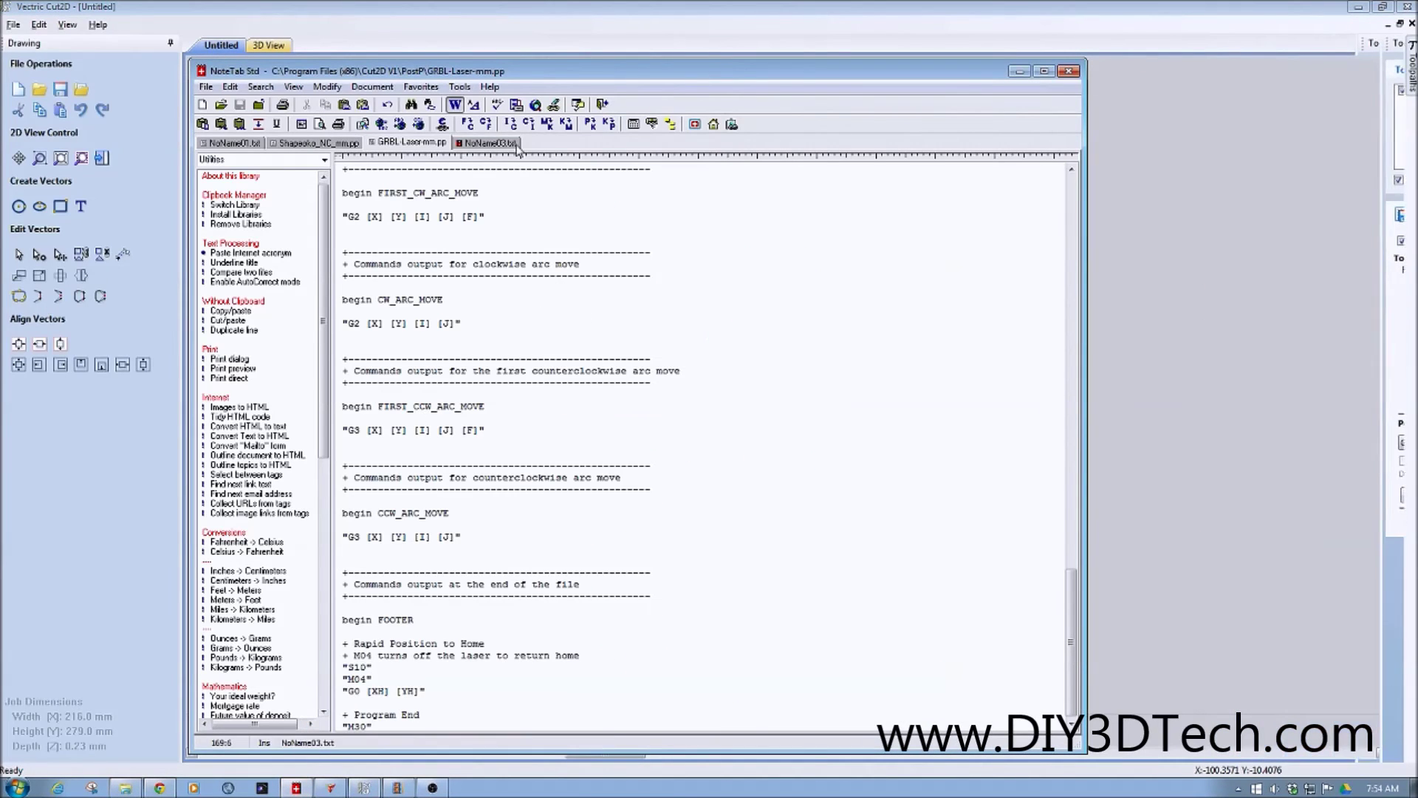
{"action": "left_click", "coordinate": [505, 144]}
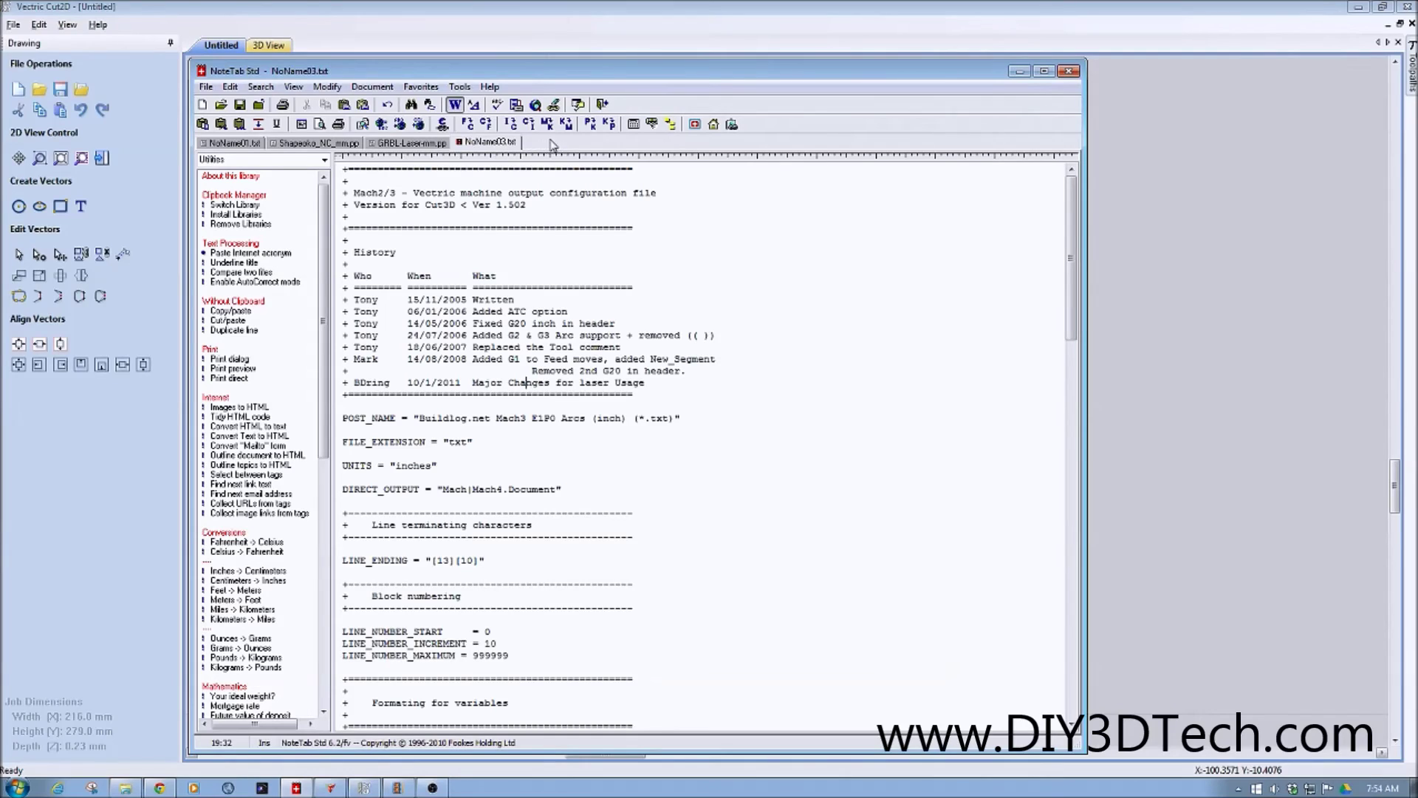
Create a new blank NoteTab document and browse to the usb_hdd_1 (T:) drive.
{"action": "left_click", "coordinate": [206, 86]}
{"action": "left_click", "coordinate": [213, 102]}
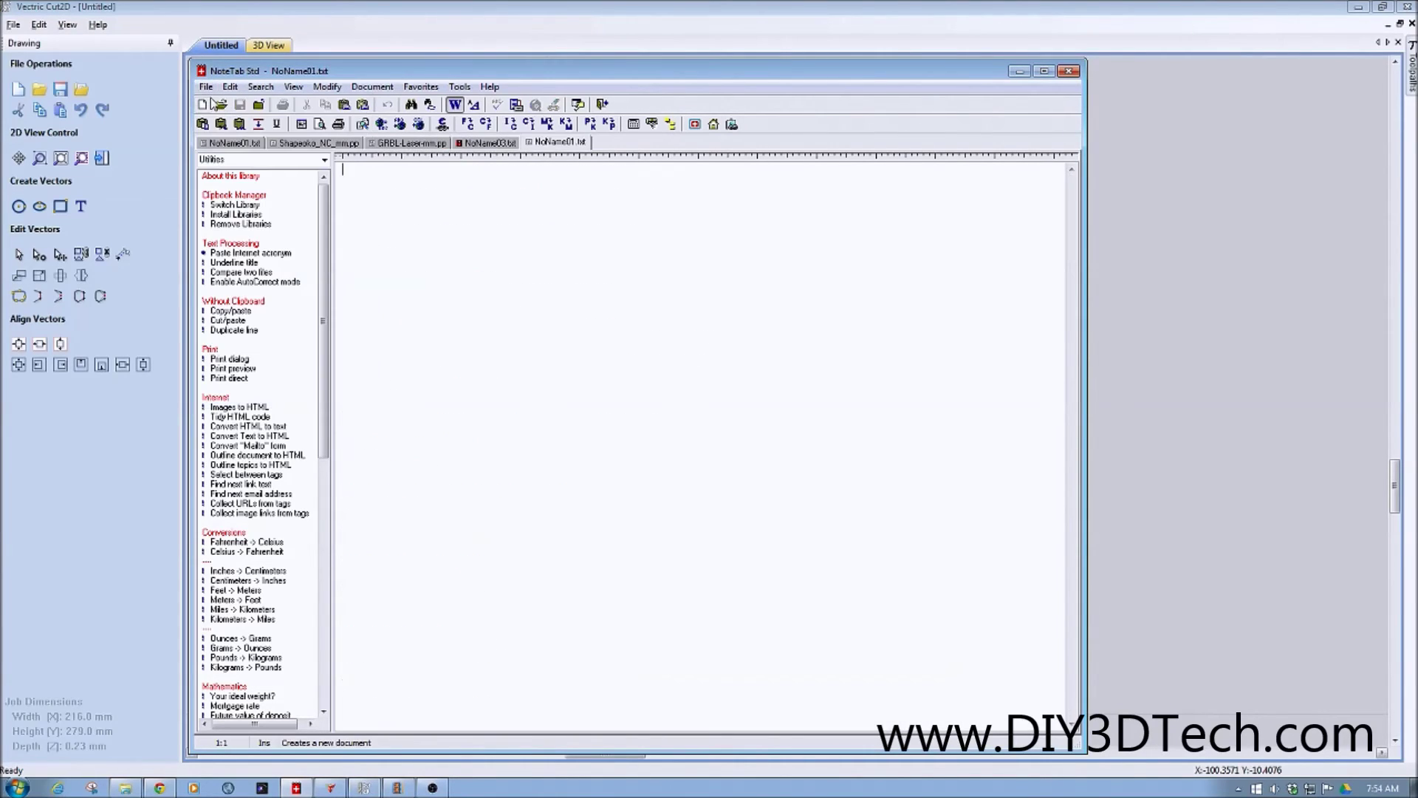
{"action": "left_click", "coordinate": [221, 104]}
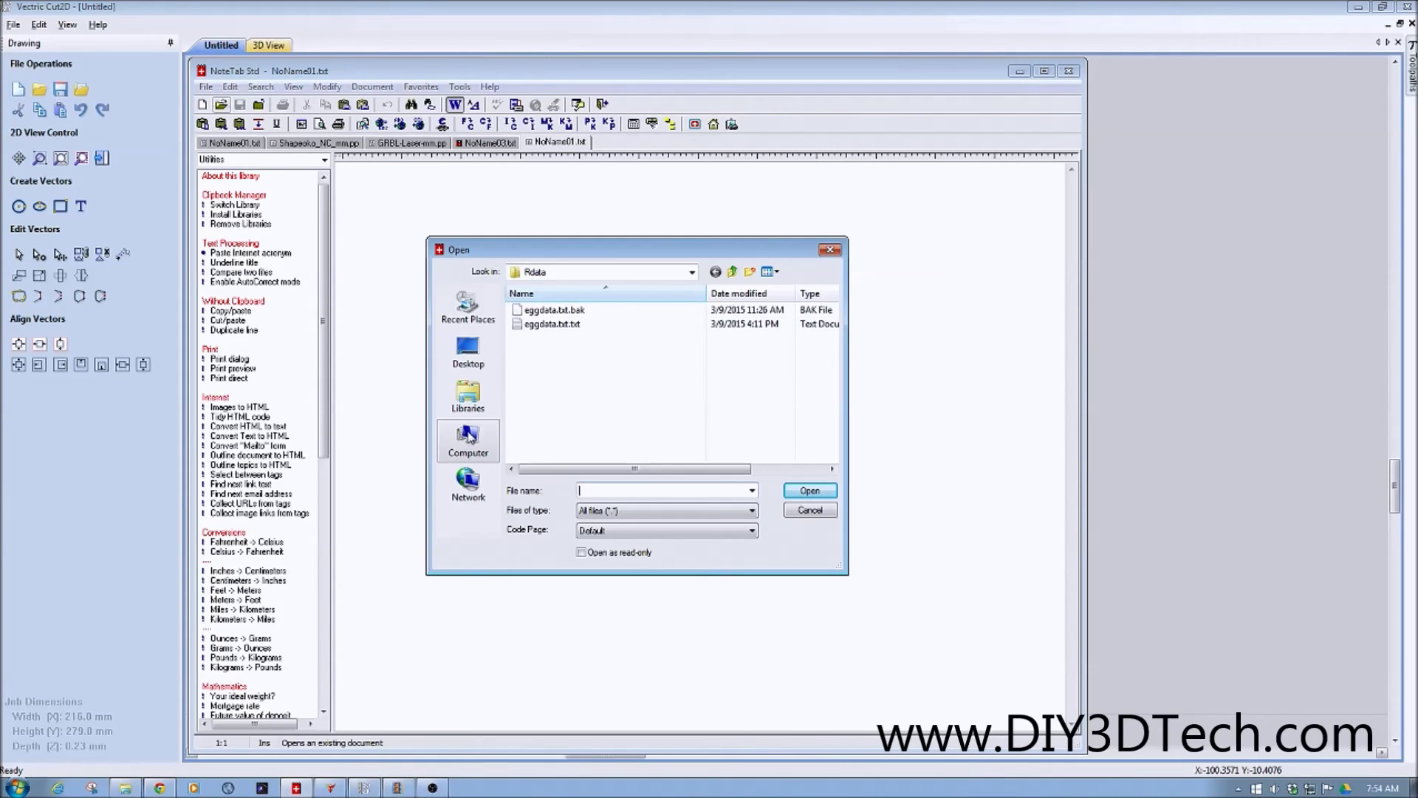
{"action": "left_click", "coordinate": [469, 438]}
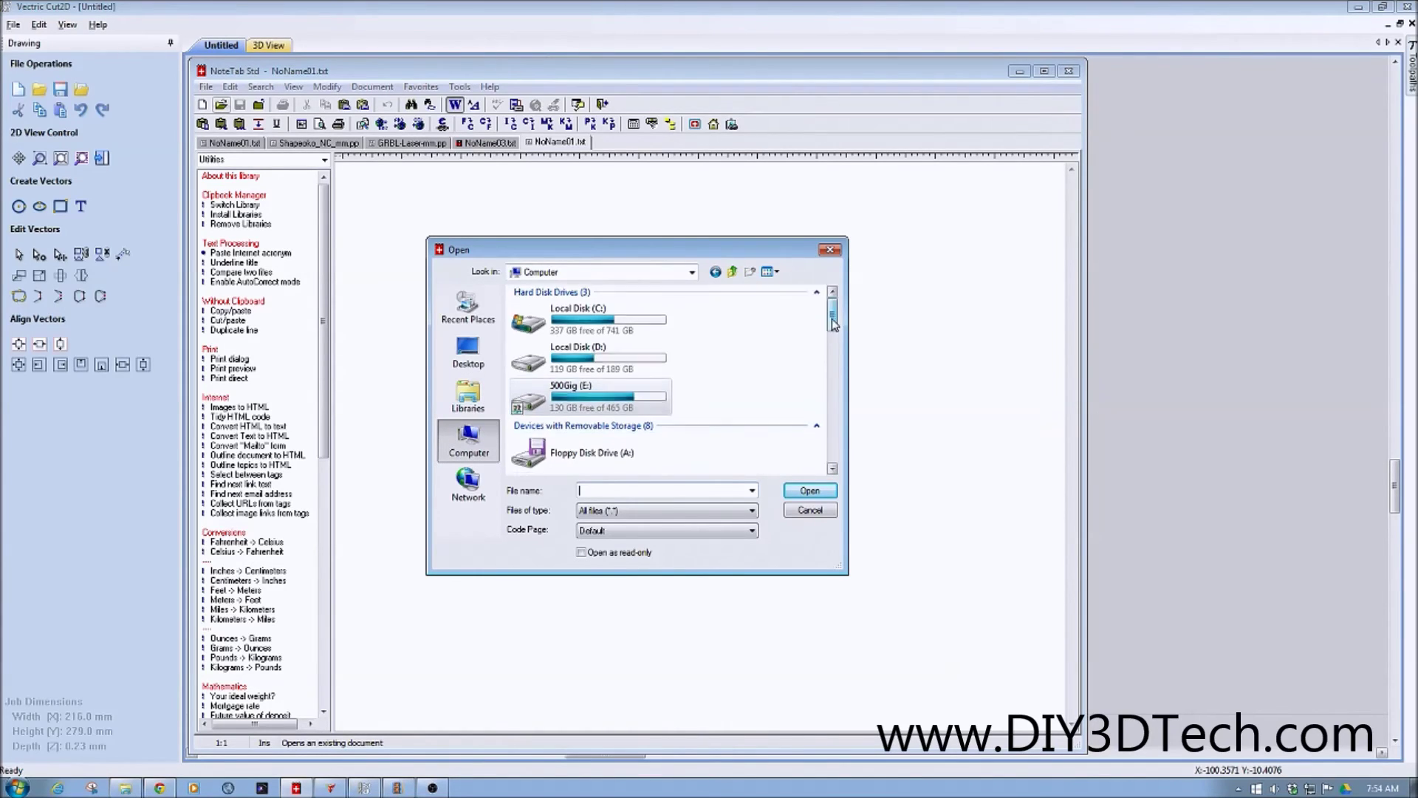
{"action": "left_click_drag", "start_coordinate": [832, 318], "coordinate": [833, 421]}
{"action": "left_click", "coordinate": [537, 392]}
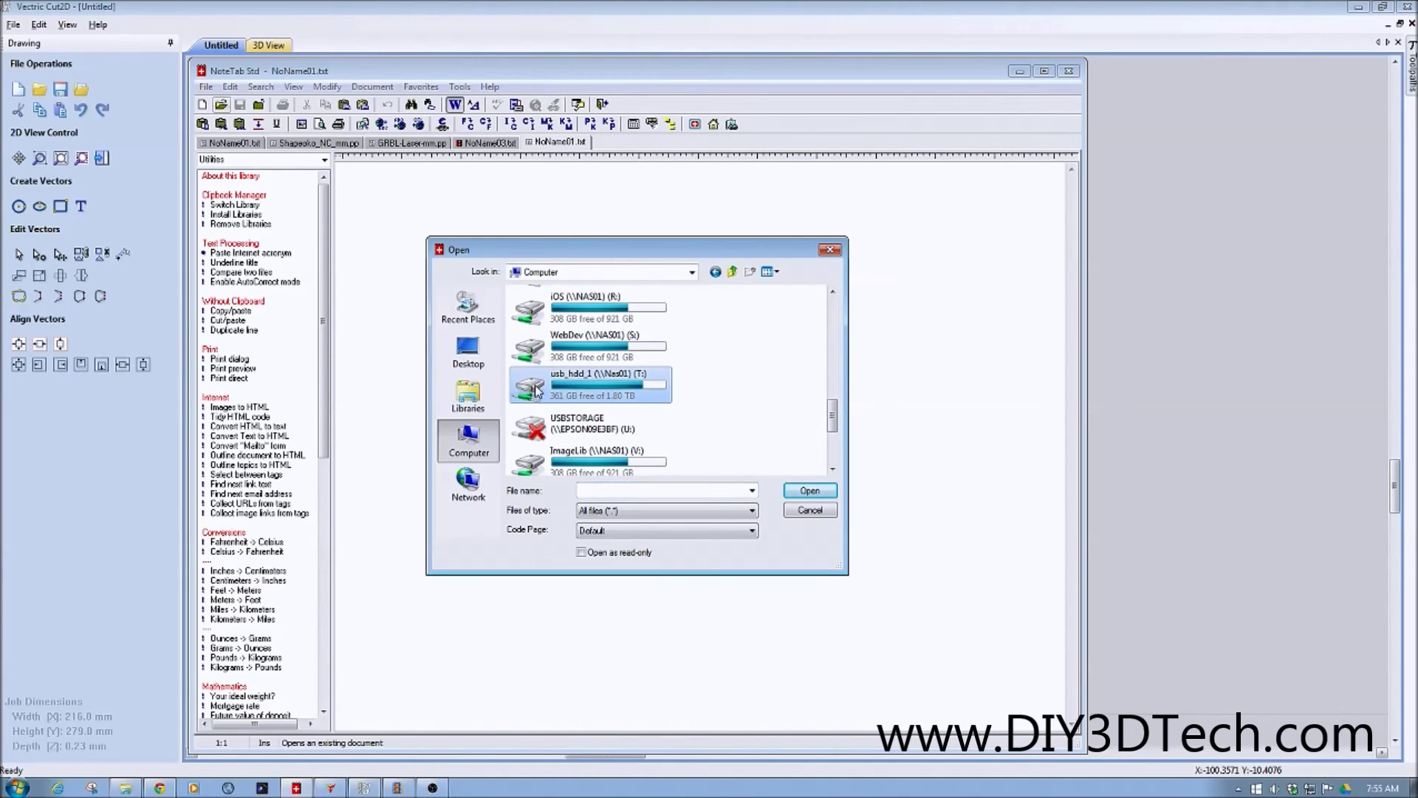
Open Rocket02.nc from the Laser folder on usb_hdd_1 (T:).
{"action": "double_click", "coordinate": [537, 392]}
{"action": "left_click_drag", "start_coordinate": [834, 326], "coordinate": [836, 383]}
{"action": "double_click", "coordinate": [528, 329]}
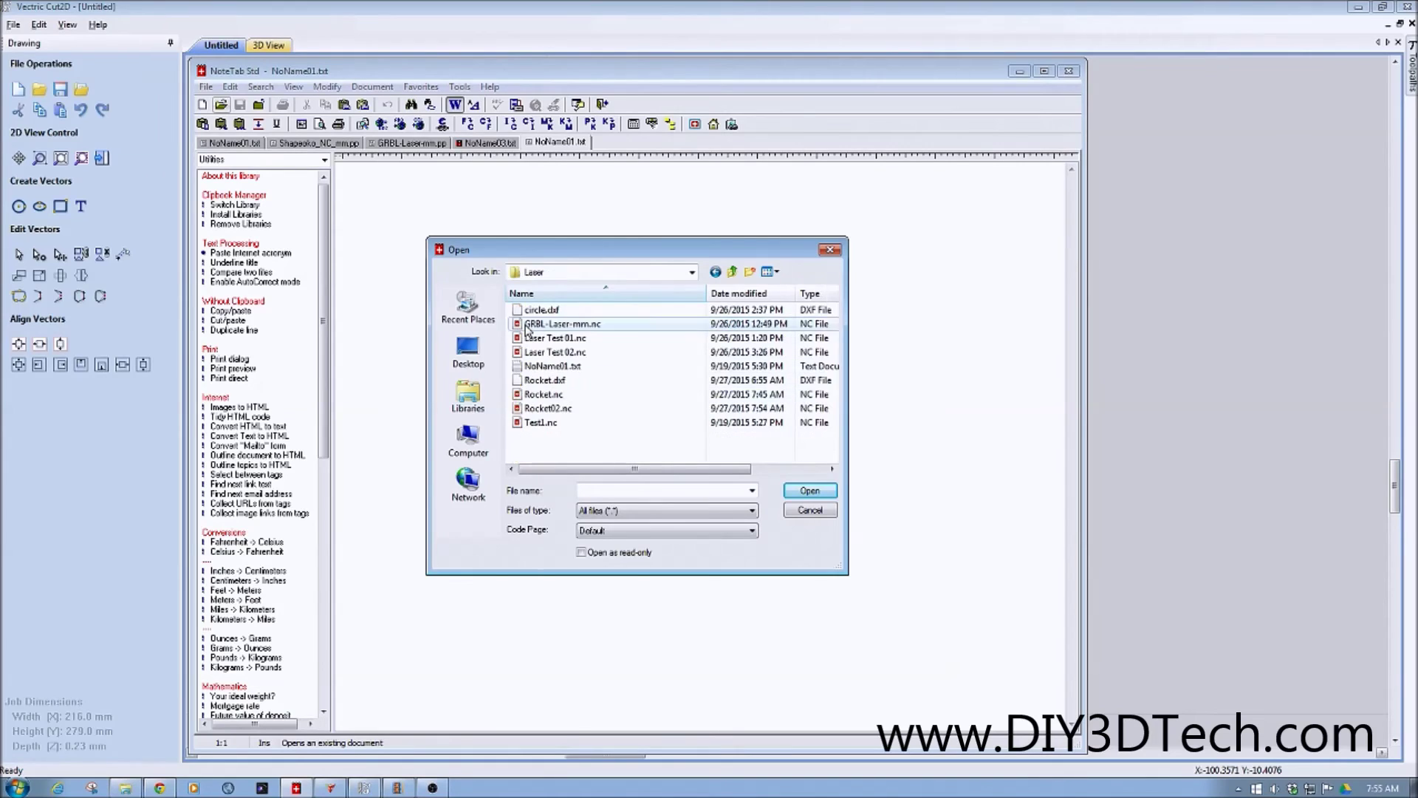
{"action": "left_click", "coordinate": [543, 408]}
{"action": "left_click", "coordinate": [543, 409]}
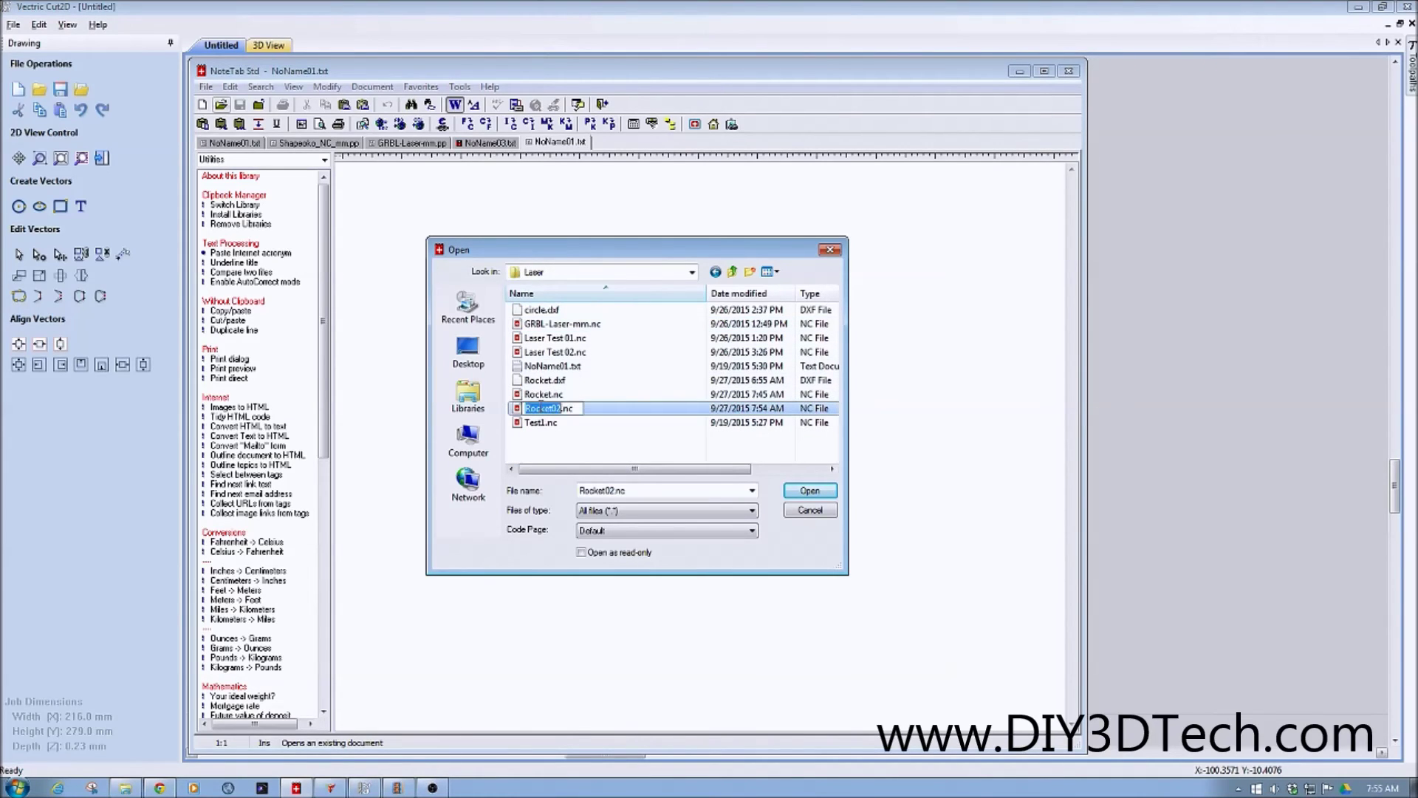
{"action": "left_click", "coordinate": [517, 411]}
{"action": "left_click", "coordinate": [807, 491]}
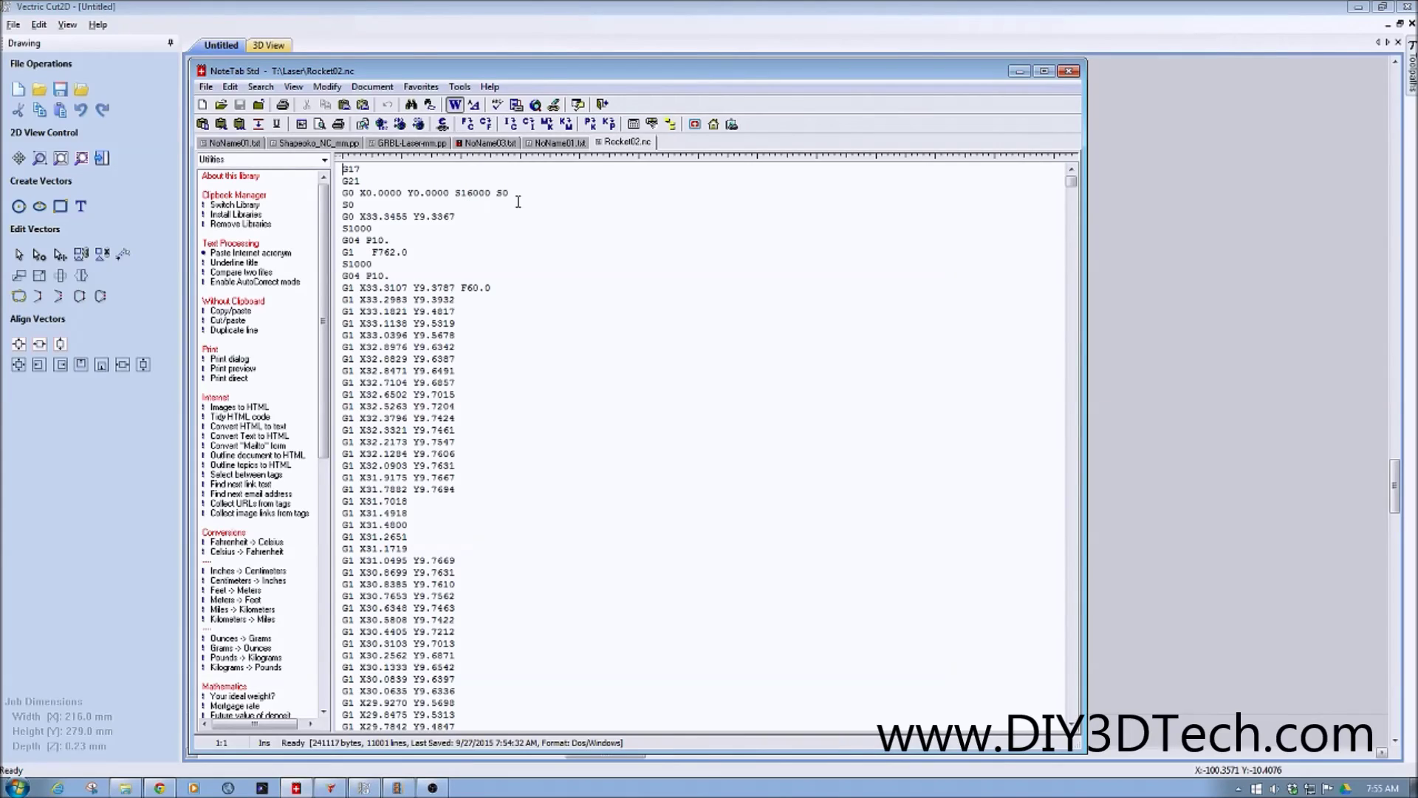
{"action": "left_click_drag", "start_coordinate": [514, 194], "coordinate": [489, 196]}
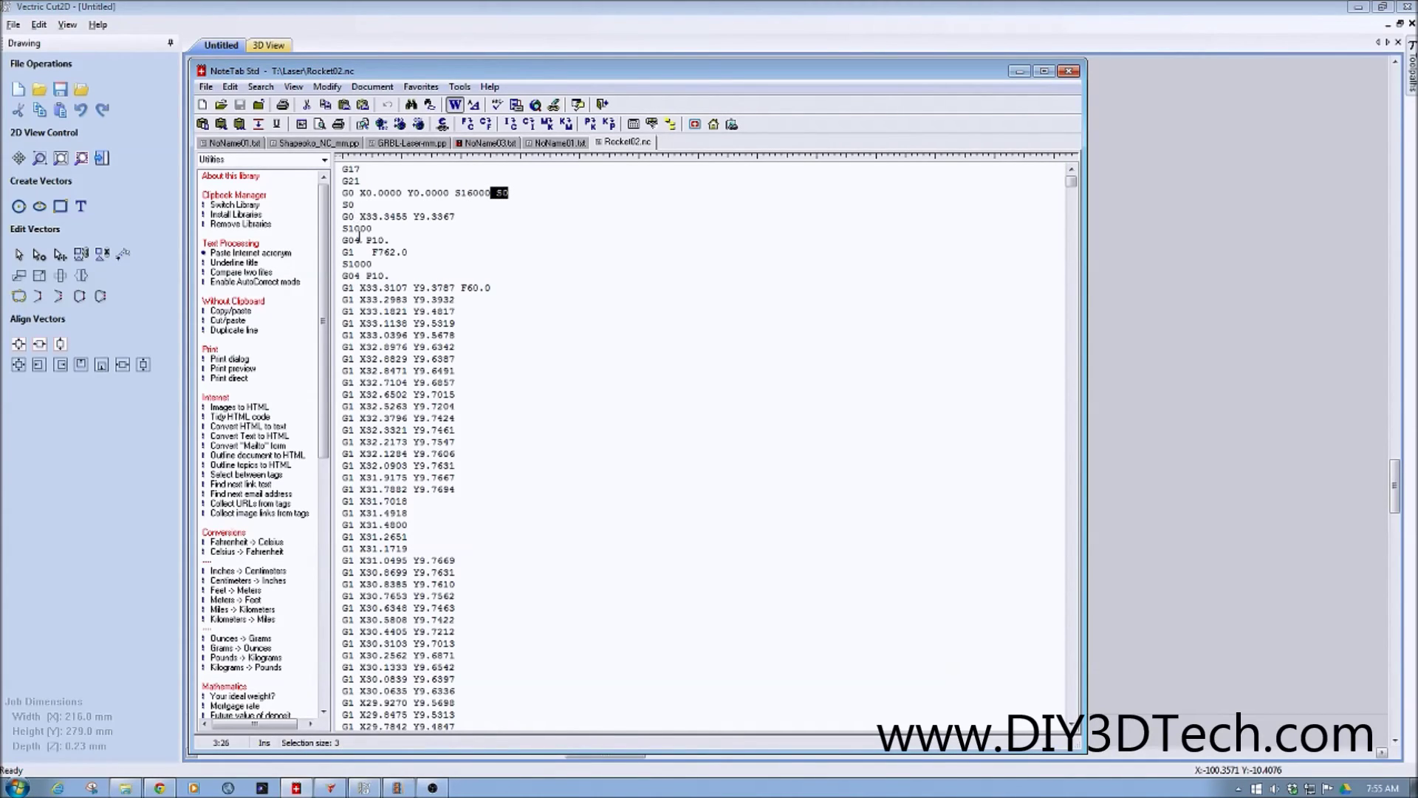
{"action": "left_click_drag", "start_coordinate": [373, 229], "coordinate": [461, 214]}
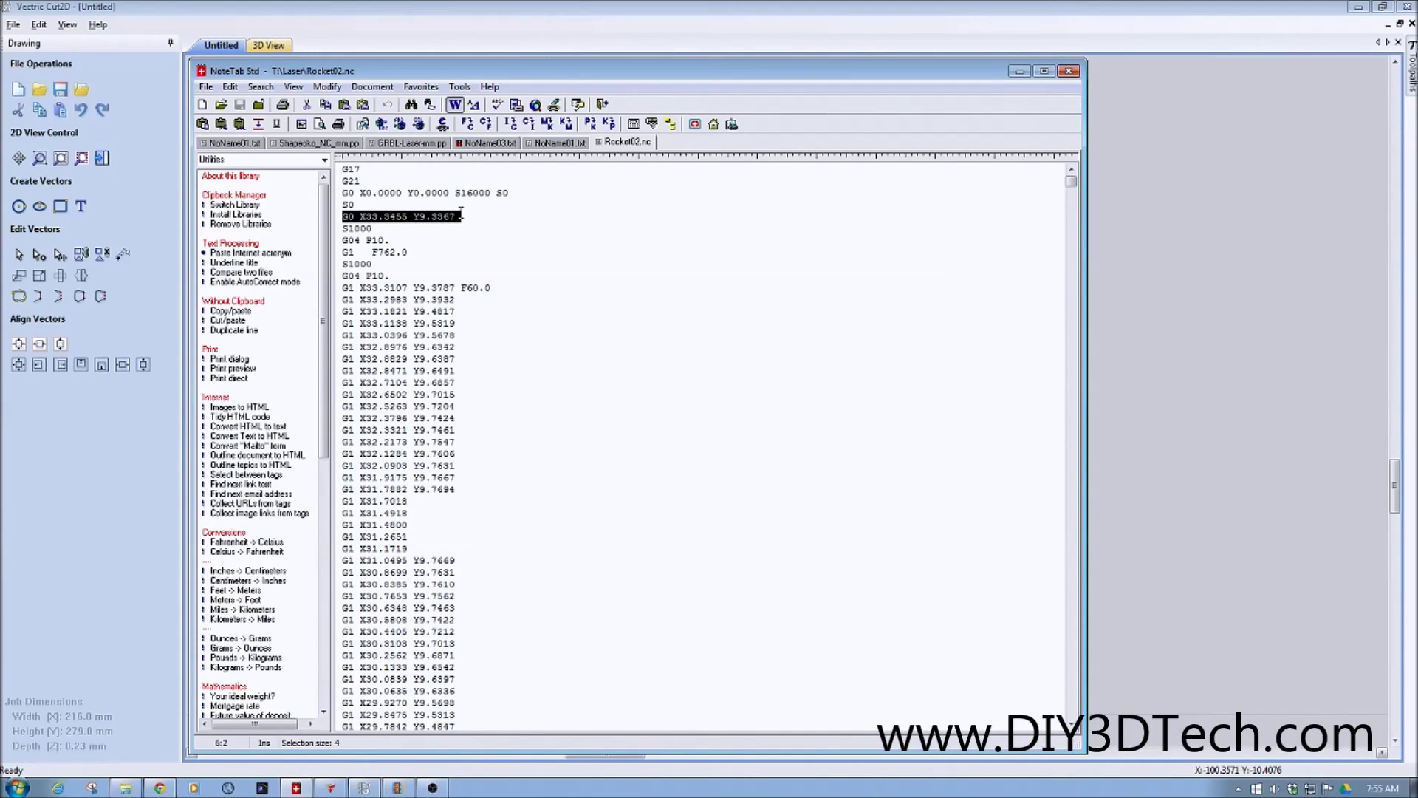
{"action": "left_click_drag", "start_coordinate": [374, 229], "coordinate": [342, 243]}
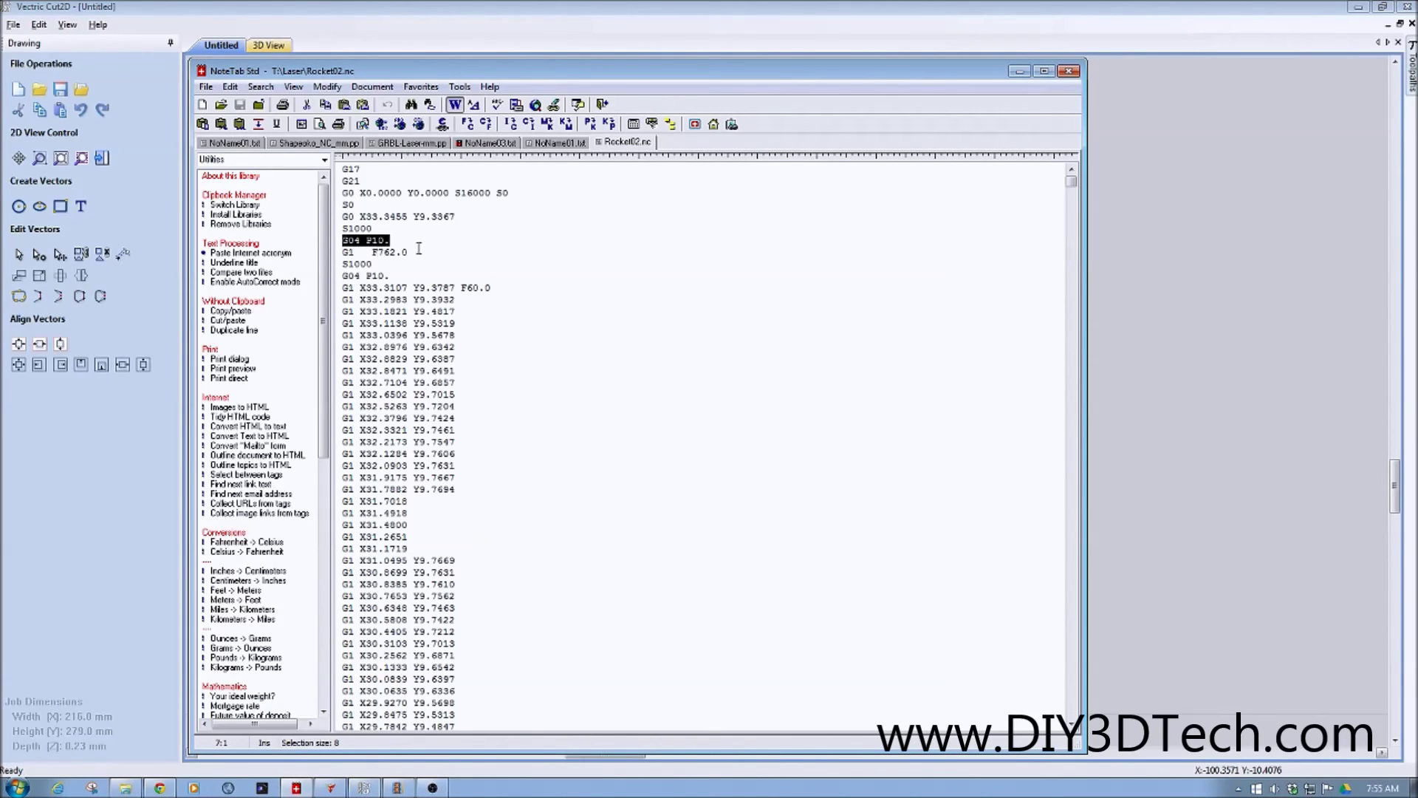
{"action": "left_click_drag", "start_coordinate": [411, 252], "coordinate": [343, 253]}
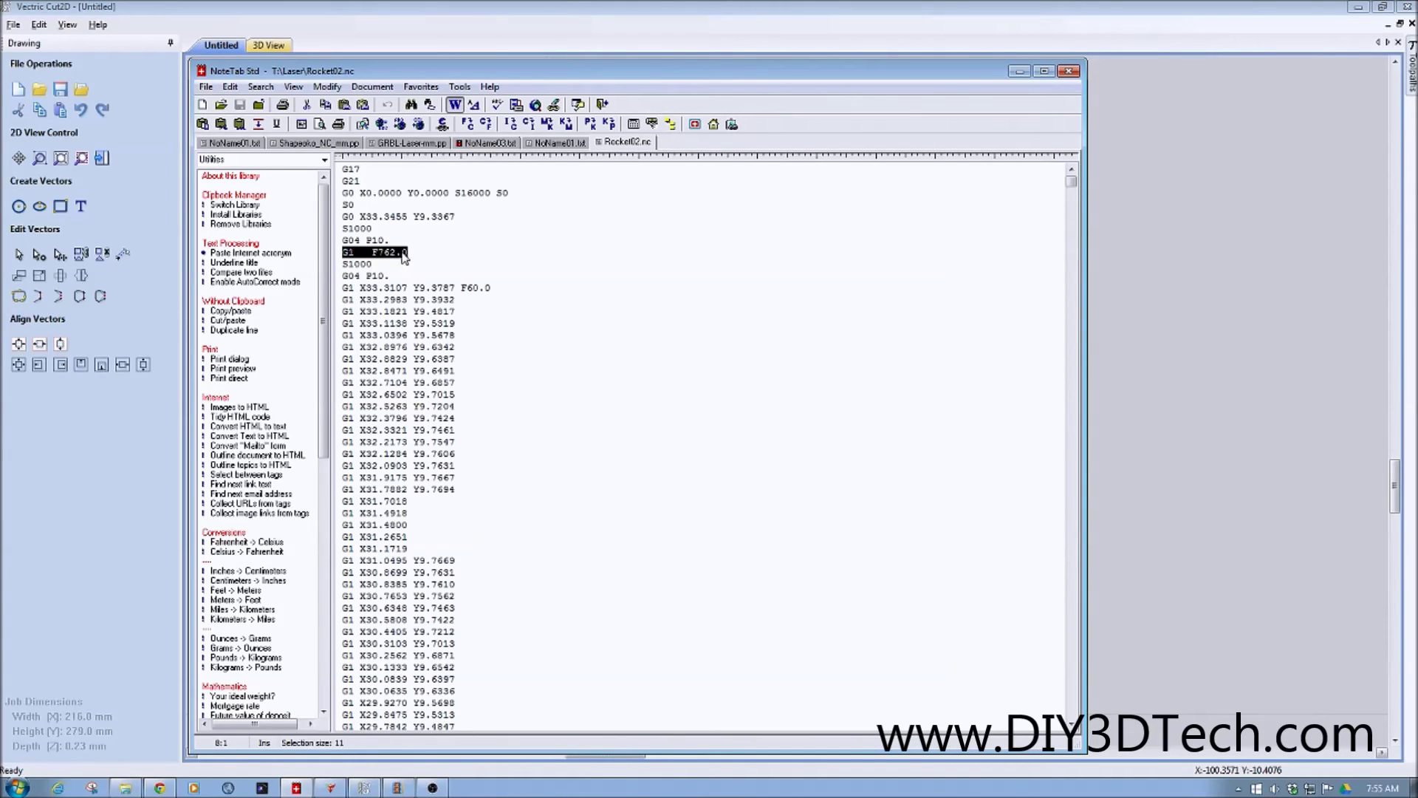
{"action": "left_click_drag", "start_coordinate": [390, 277], "coordinate": [334, 266]}
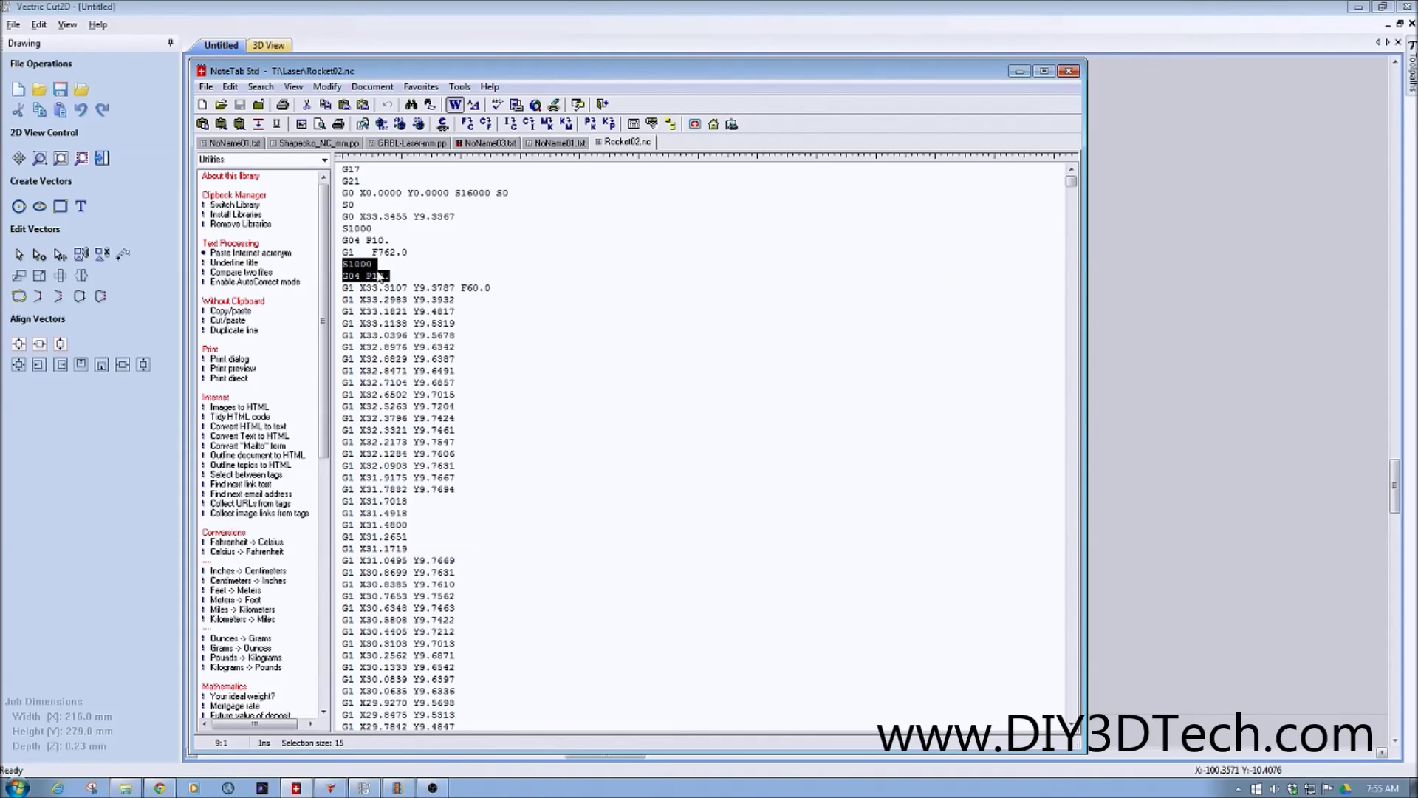
{"action": "left_click", "coordinate": [410, 268]}
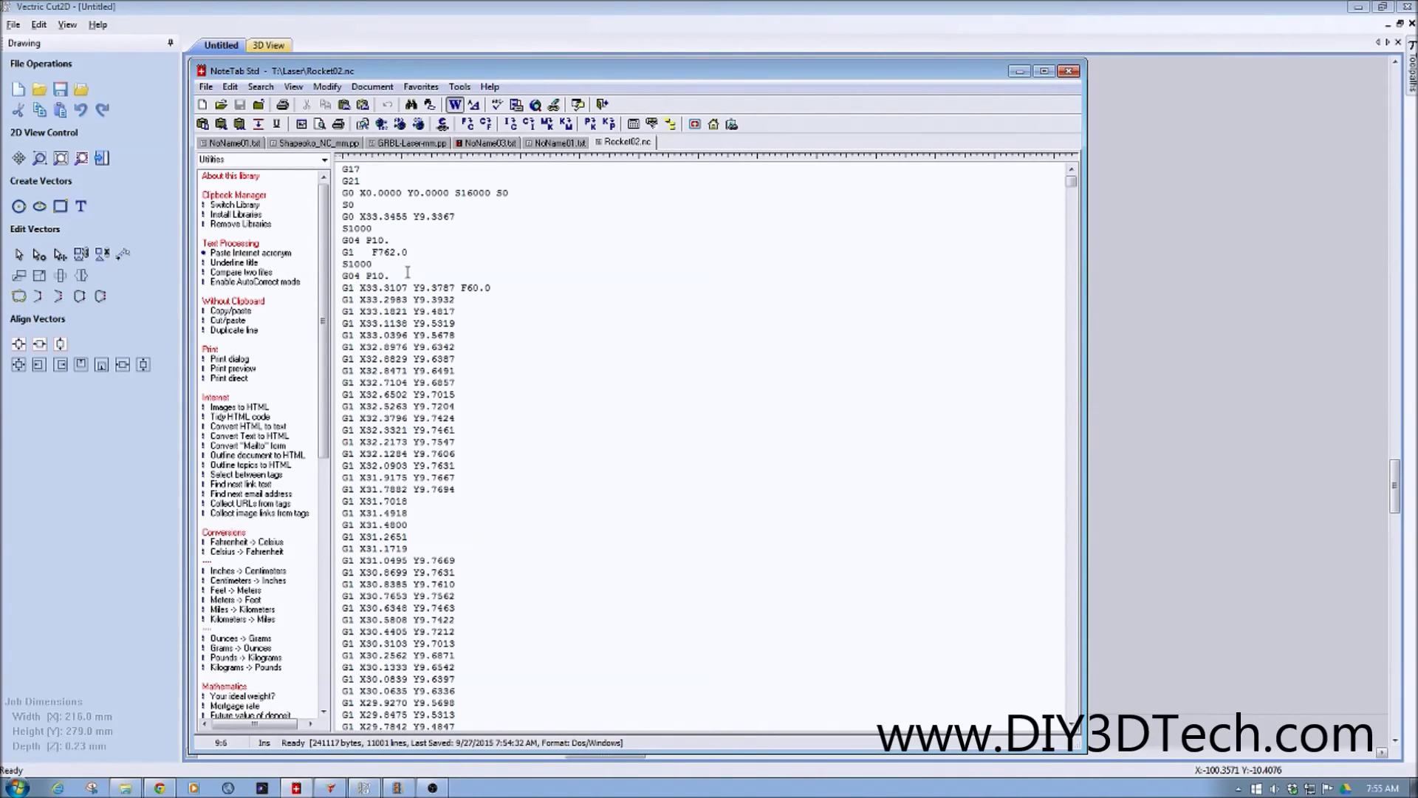
{"action": "left_click_drag", "start_coordinate": [391, 277], "coordinate": [334, 263]}
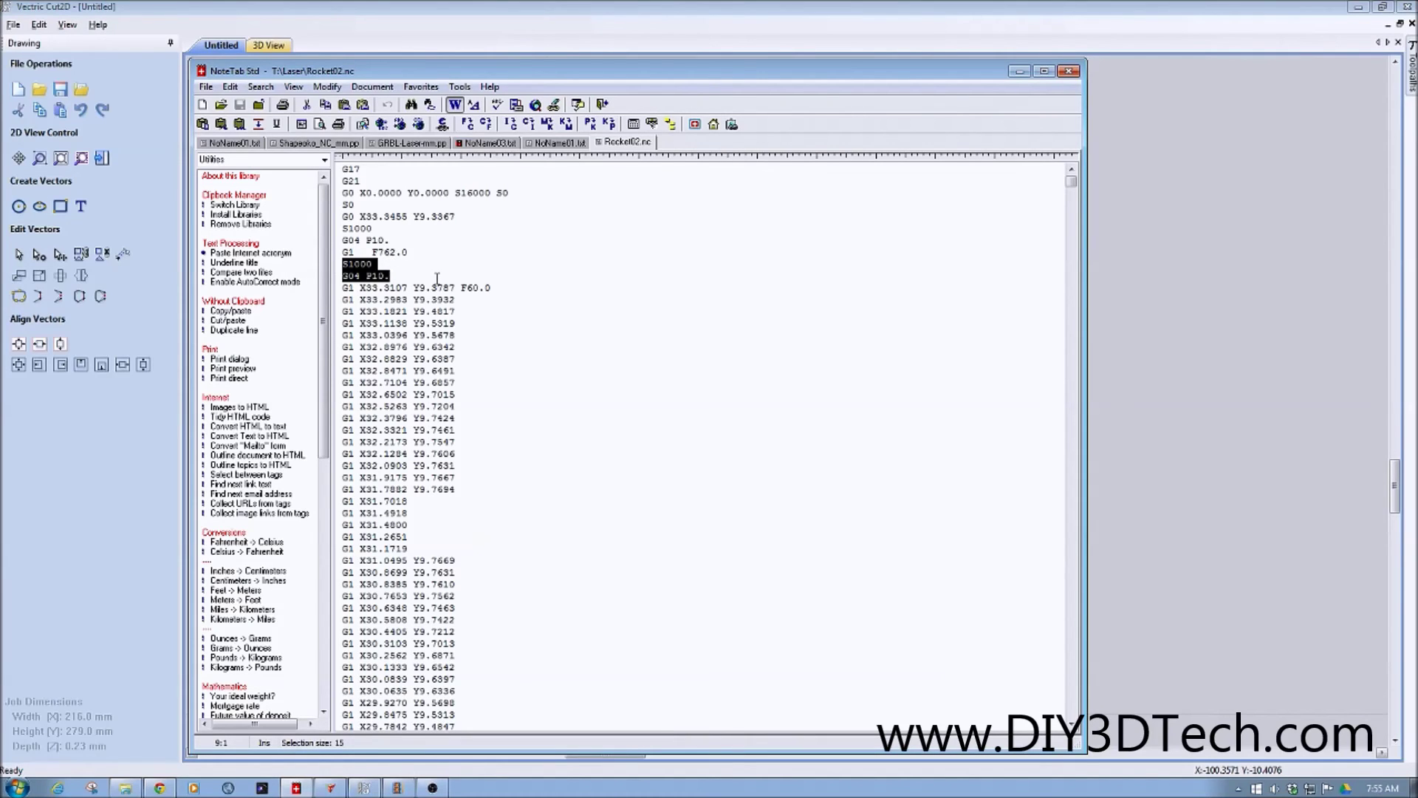
{"action": "scroll", "coordinate": [465, 382], "scroll_direction": "down", "scroll_amount": 15}
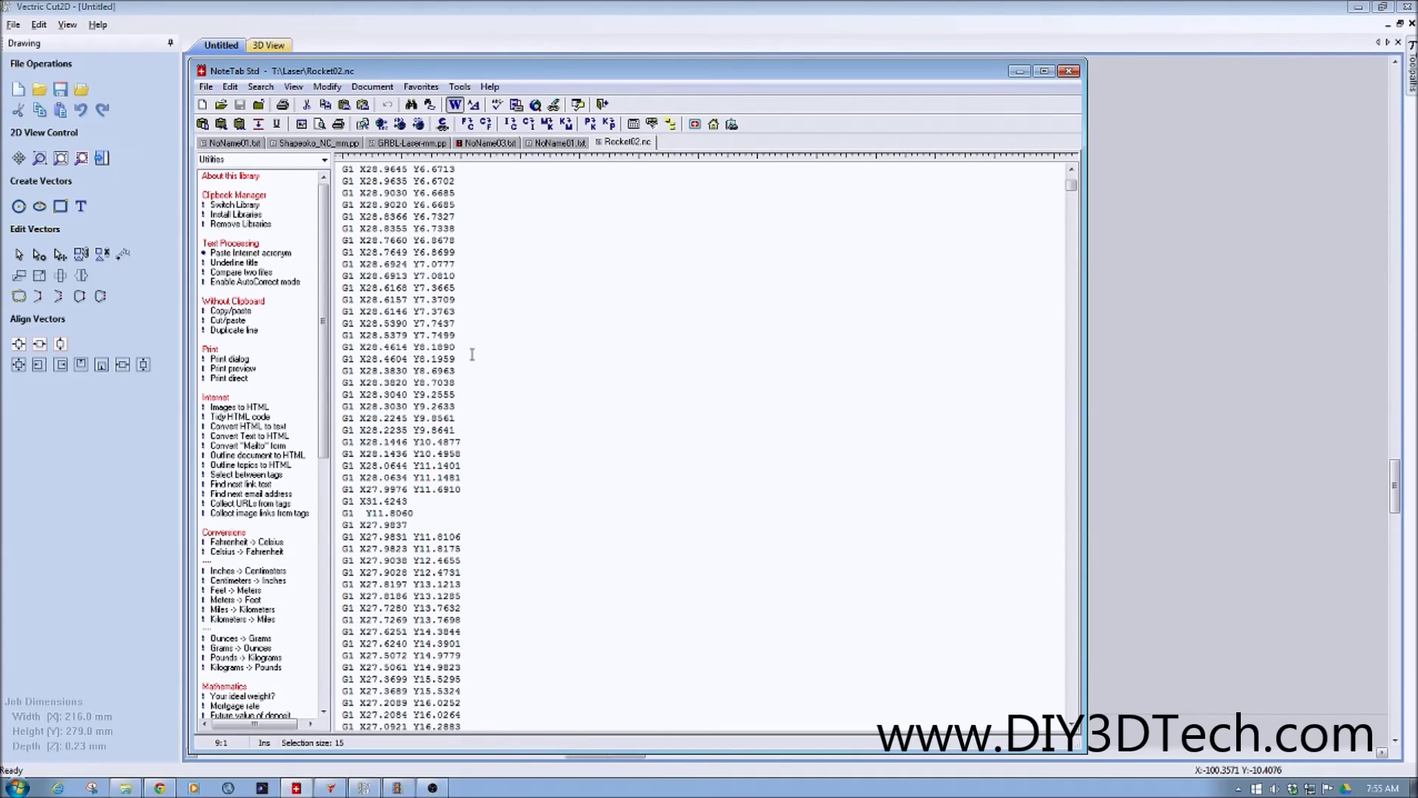
{"action": "scroll", "coordinate": [472, 354], "scroll_direction": "down", "scroll_amount": 15}
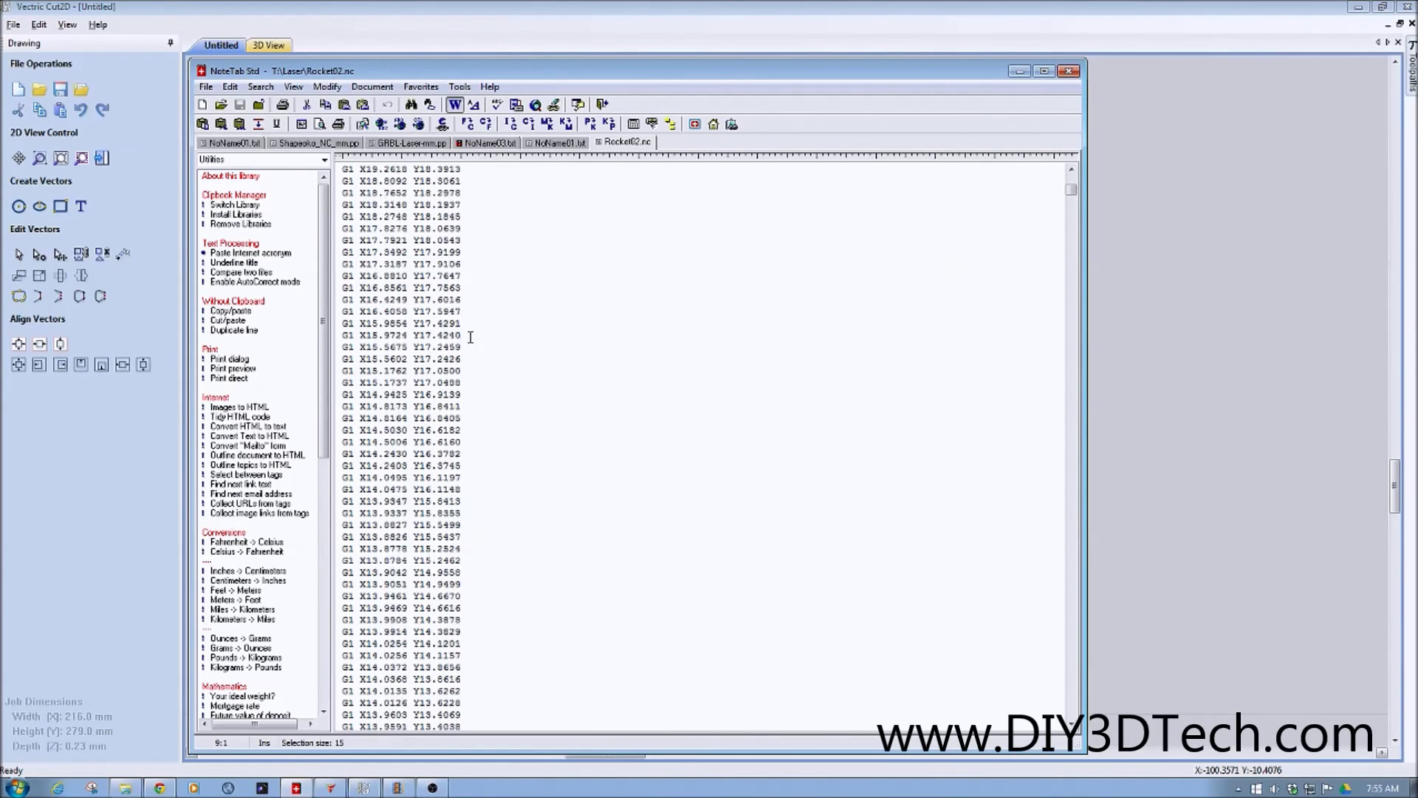
{"action": "scroll", "coordinate": [470, 337], "scroll_direction": "down", "scroll_amount": 1}
{"action": "left_click_drag", "start_coordinate": [1071, 193], "coordinate": [1070, 206]}
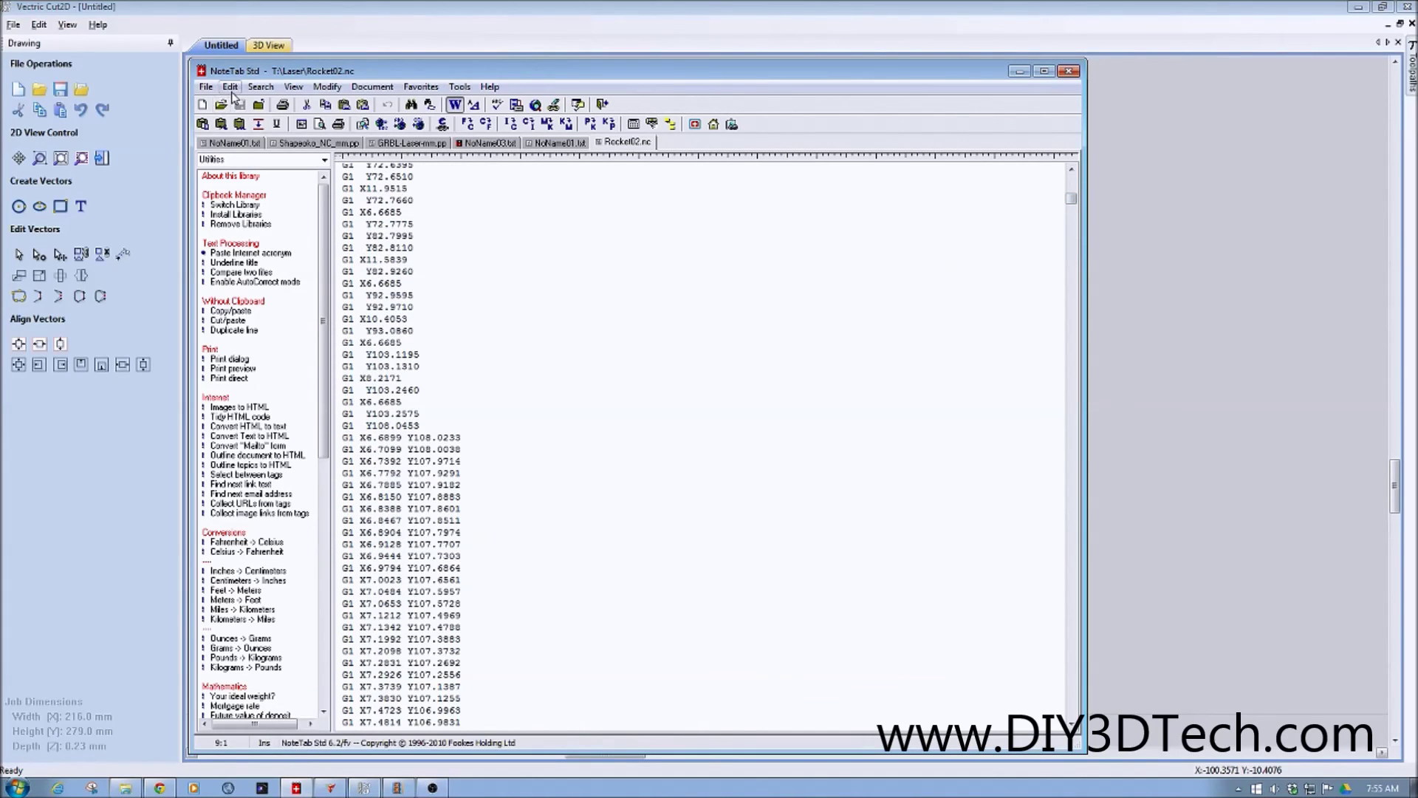
Search the Rocket02.nc G-code for G04 and jump to its second occurrence.
{"action": "left_click", "coordinate": [261, 88]}
{"action": "left_click", "coordinate": [277, 104]}
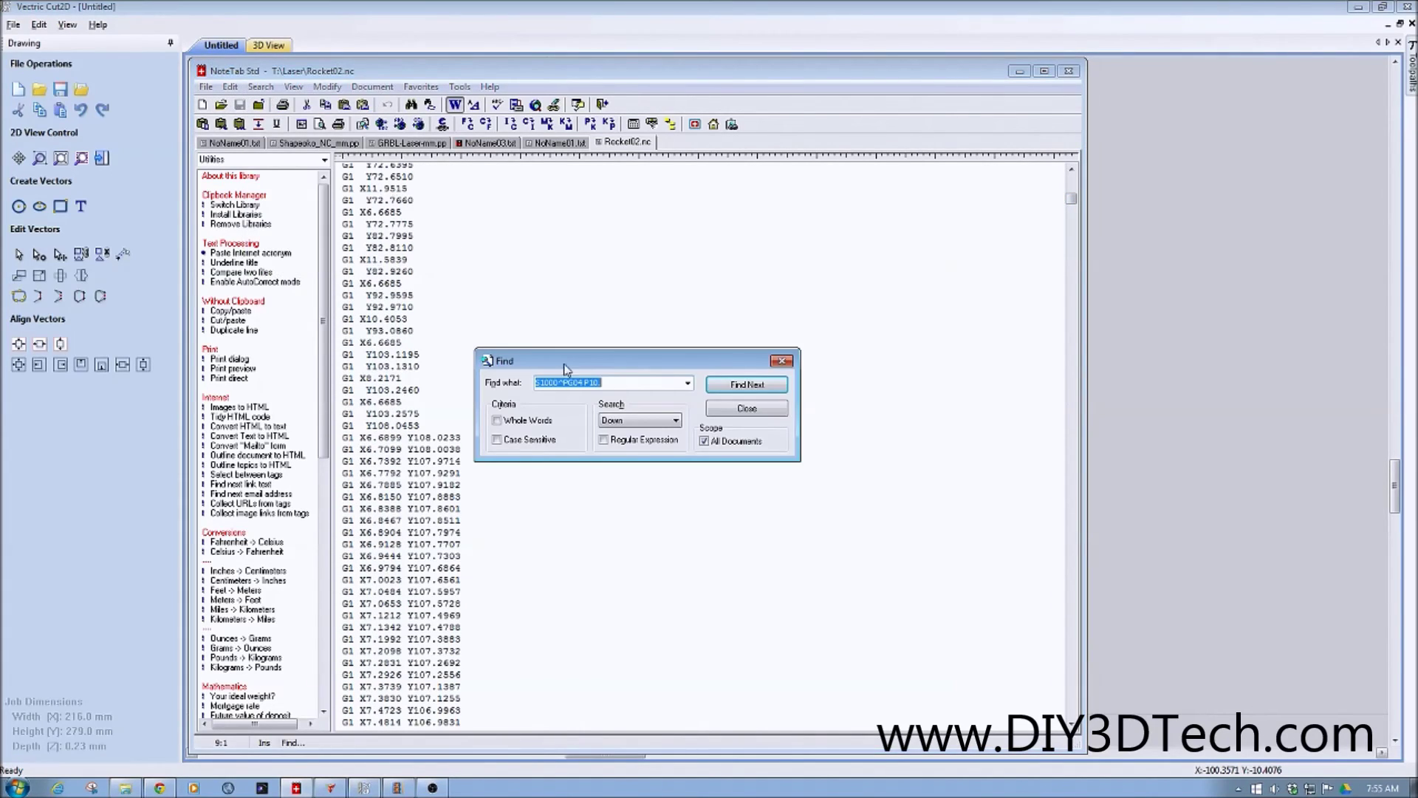
{"action": "type", "text": "G04"}
{"action": "key", "text": "Return"}
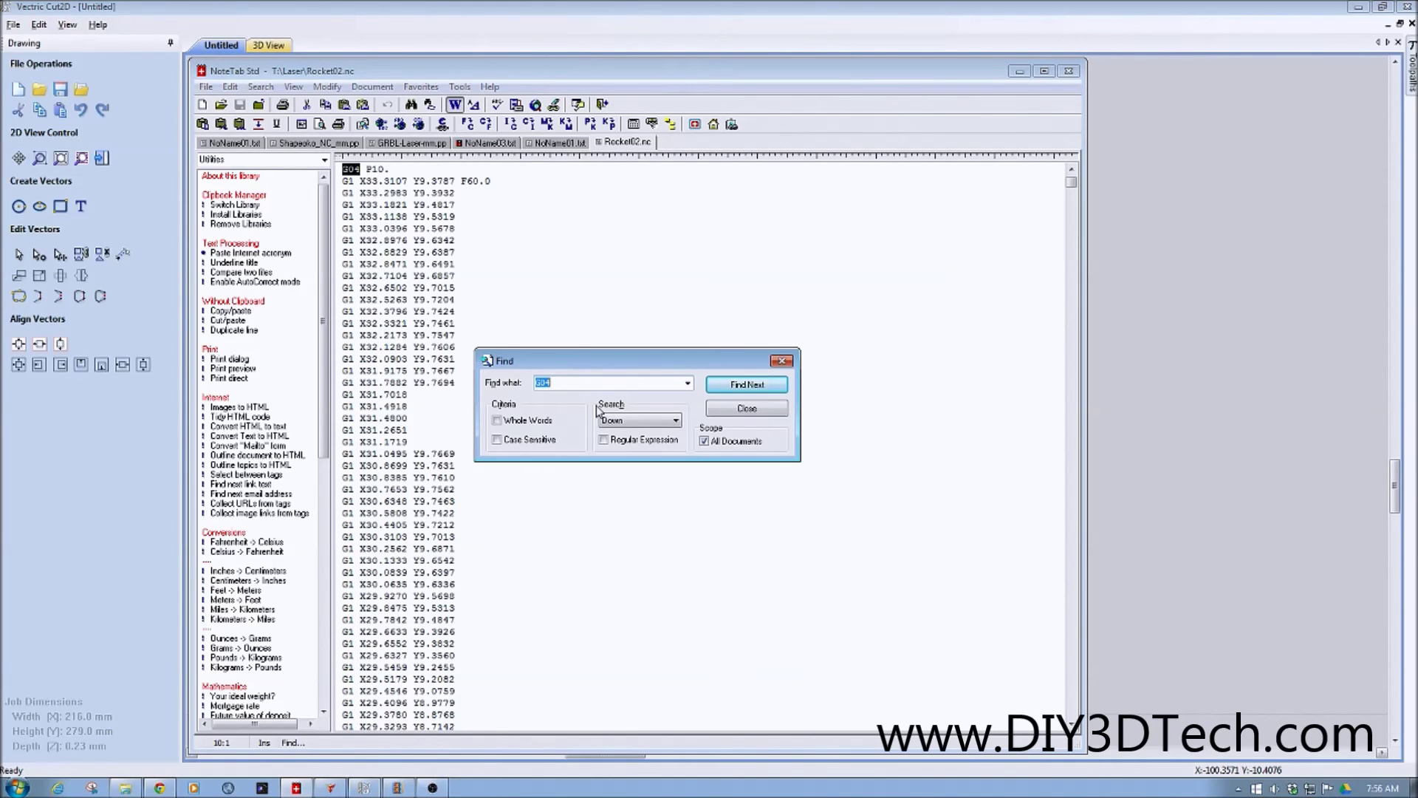
{"action": "left_click", "coordinate": [728, 387]}
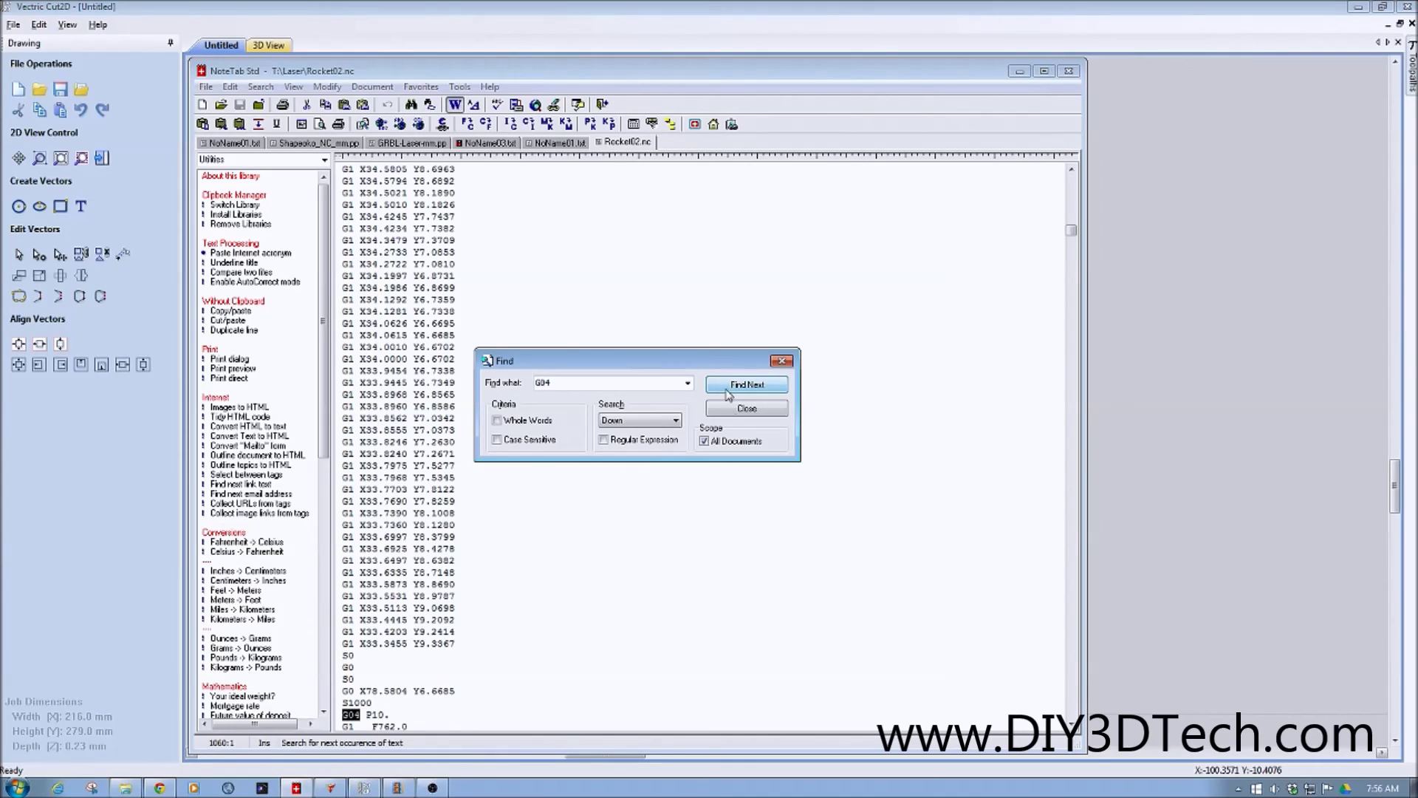
{"action": "left_click", "coordinate": [741, 411]}
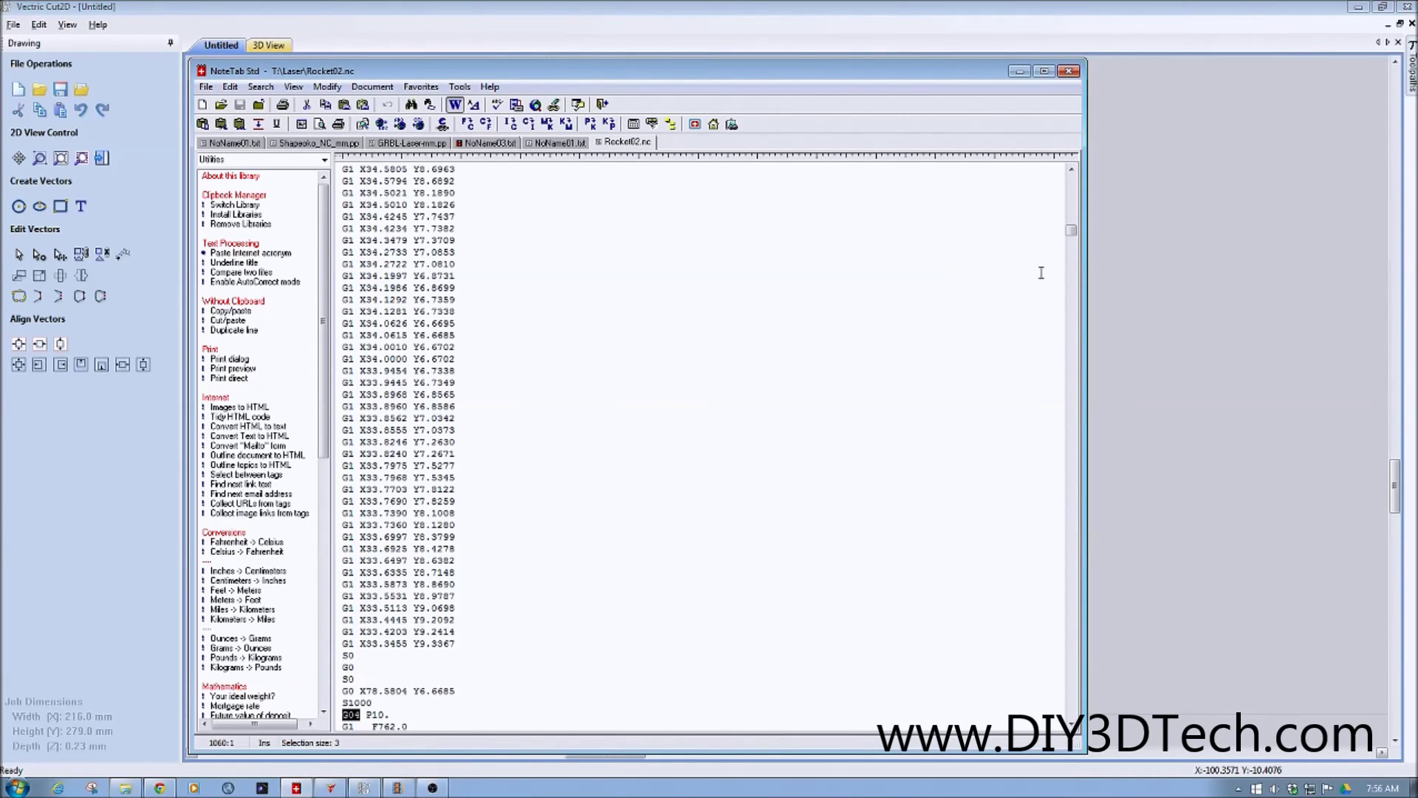
{"action": "scroll", "coordinate": [908, 342], "scroll_direction": "down", "scroll_amount": 8}
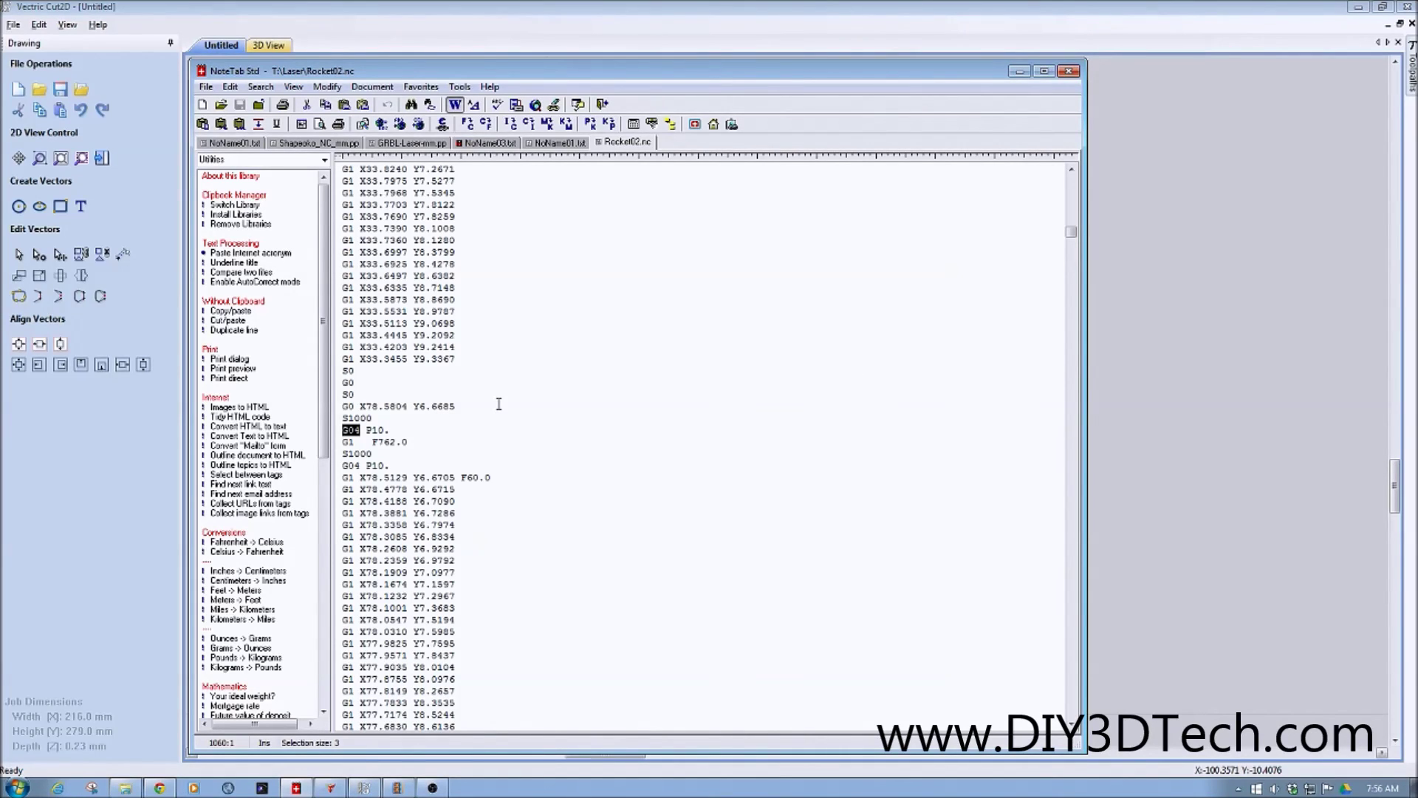
Highlight the G1 F762.0, S1000 and G04 P10. lines, then clear the selection.
{"action": "double_click", "coordinate": [404, 444]}
{"action": "left_click", "coordinate": [405, 443]}
{"action": "left_click_drag", "start_coordinate": [388, 466], "coordinate": [334, 448]}
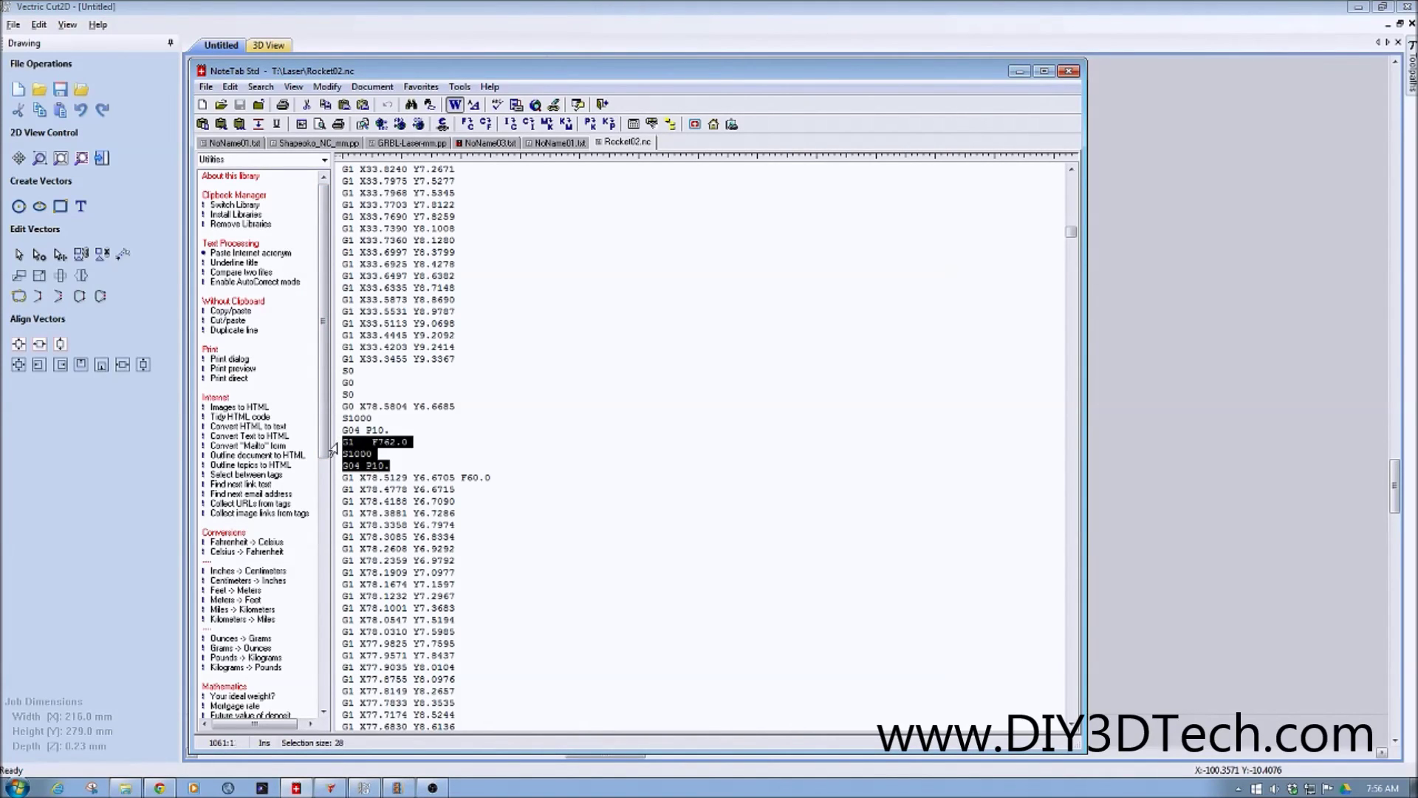
{"action": "left_click", "coordinate": [450, 443]}
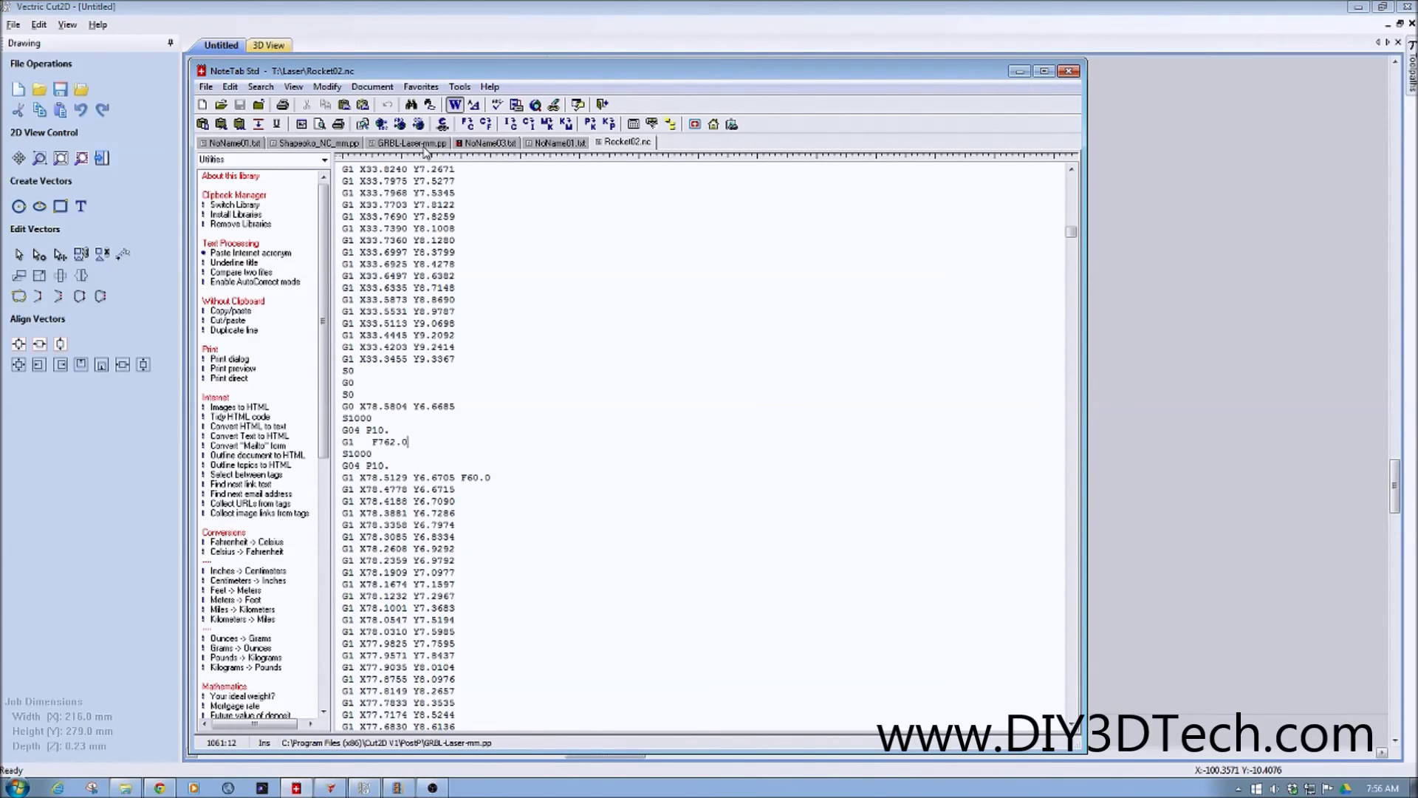
{"action": "left_click", "coordinate": [425, 149]}
Review the GRBL-Laser-mm.pp HEADER, RAPID_MOVE and FIRST_FEED_MOVE blocks, then return to the file's top.
{"action": "scroll", "coordinate": [492, 327], "scroll_direction": "down", "scroll_amount": 1}
{"action": "scroll", "coordinate": [531, 338], "scroll_direction": "up", "scroll_amount": 1}
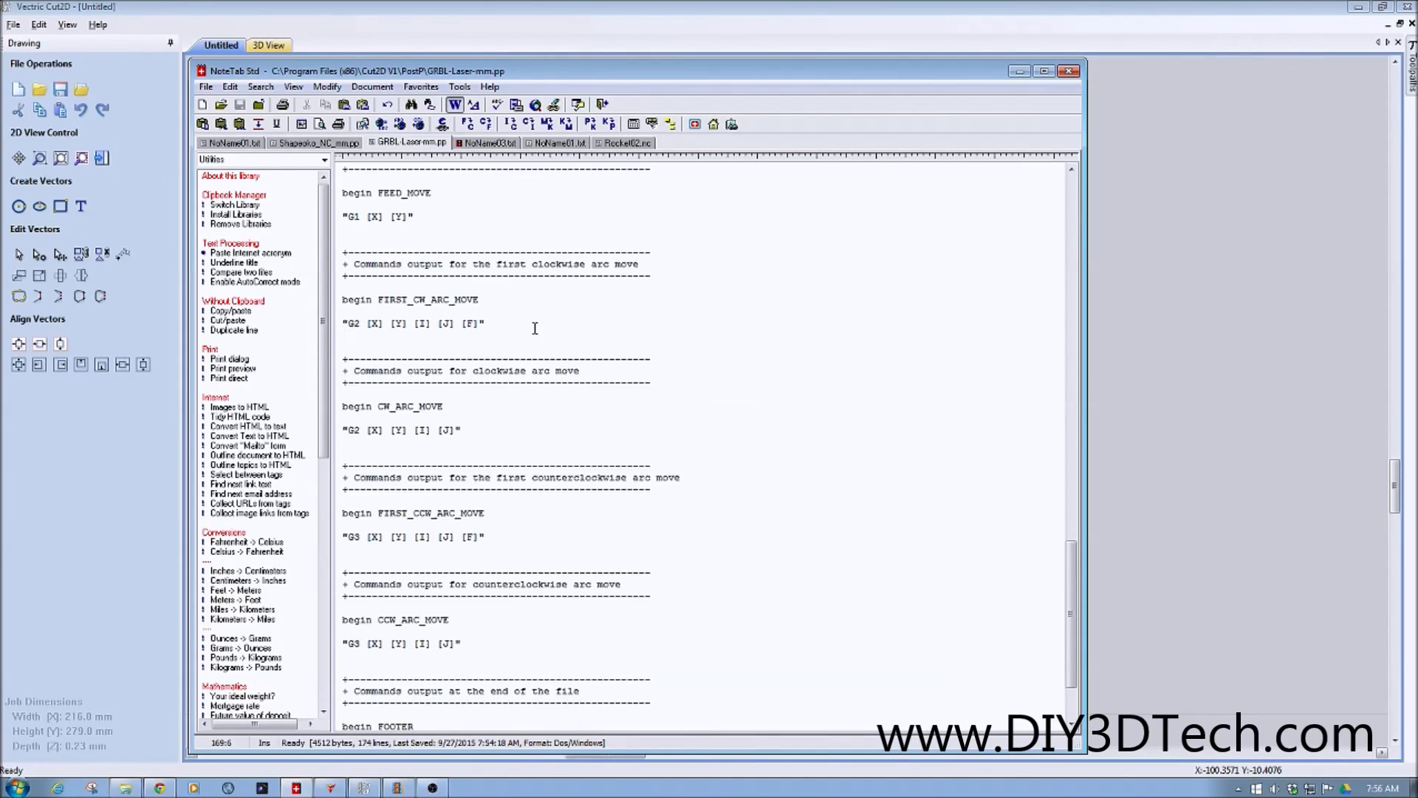
{"action": "scroll", "coordinate": [535, 328], "scroll_direction": "up", "scroll_amount": 14}
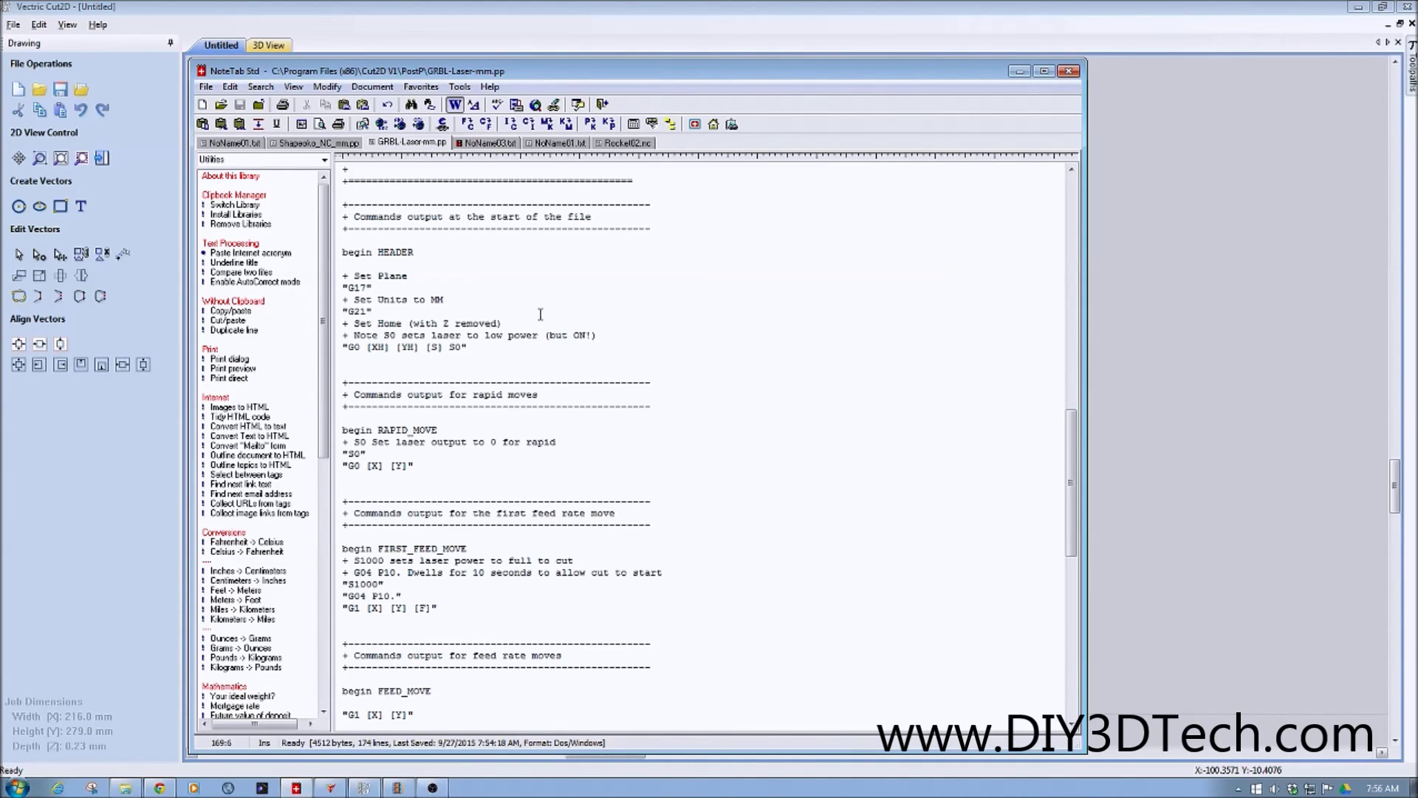
{"action": "scroll", "coordinate": [540, 315], "scroll_direction": "up", "scroll_amount": 8}
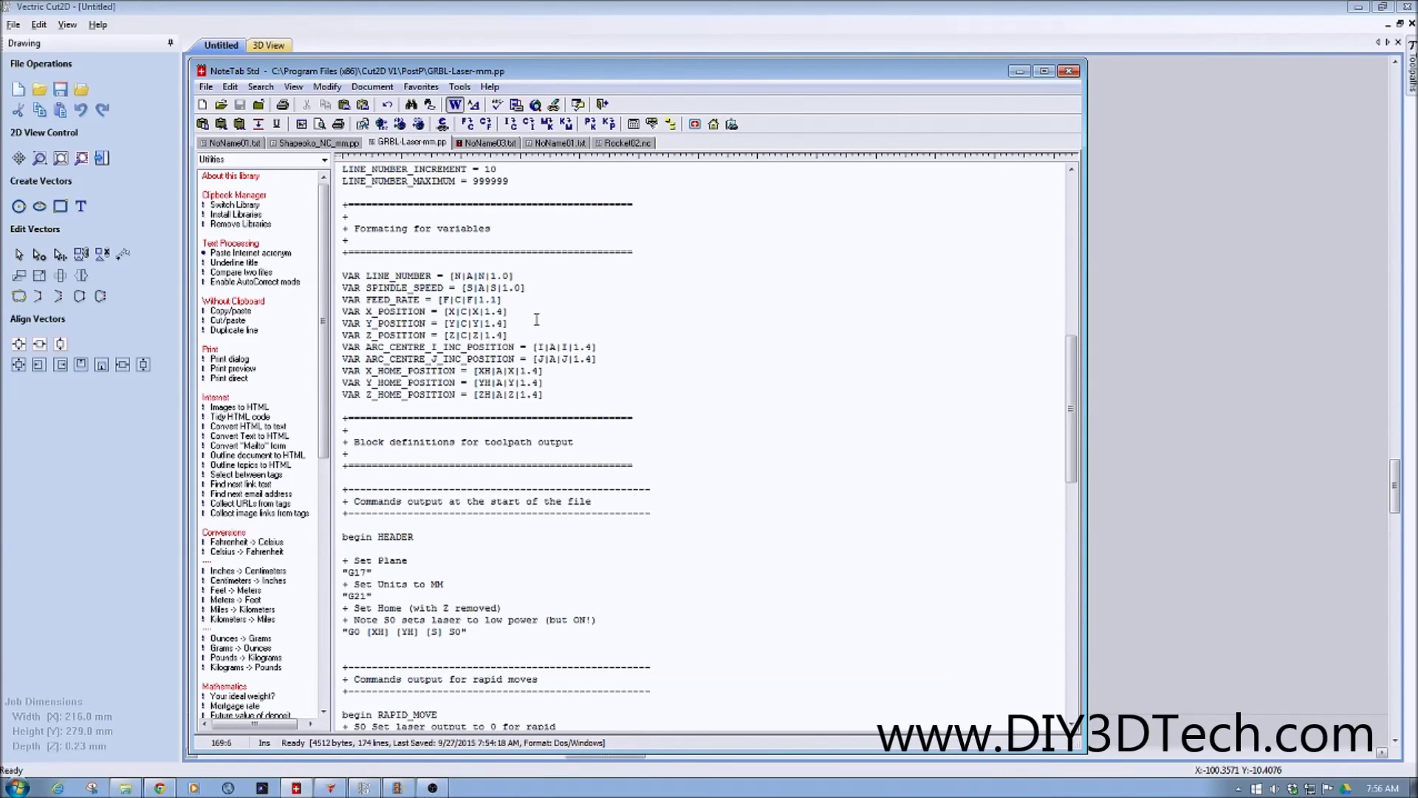
{"action": "scroll", "coordinate": [537, 319], "scroll_direction": "down", "scroll_amount": 8}
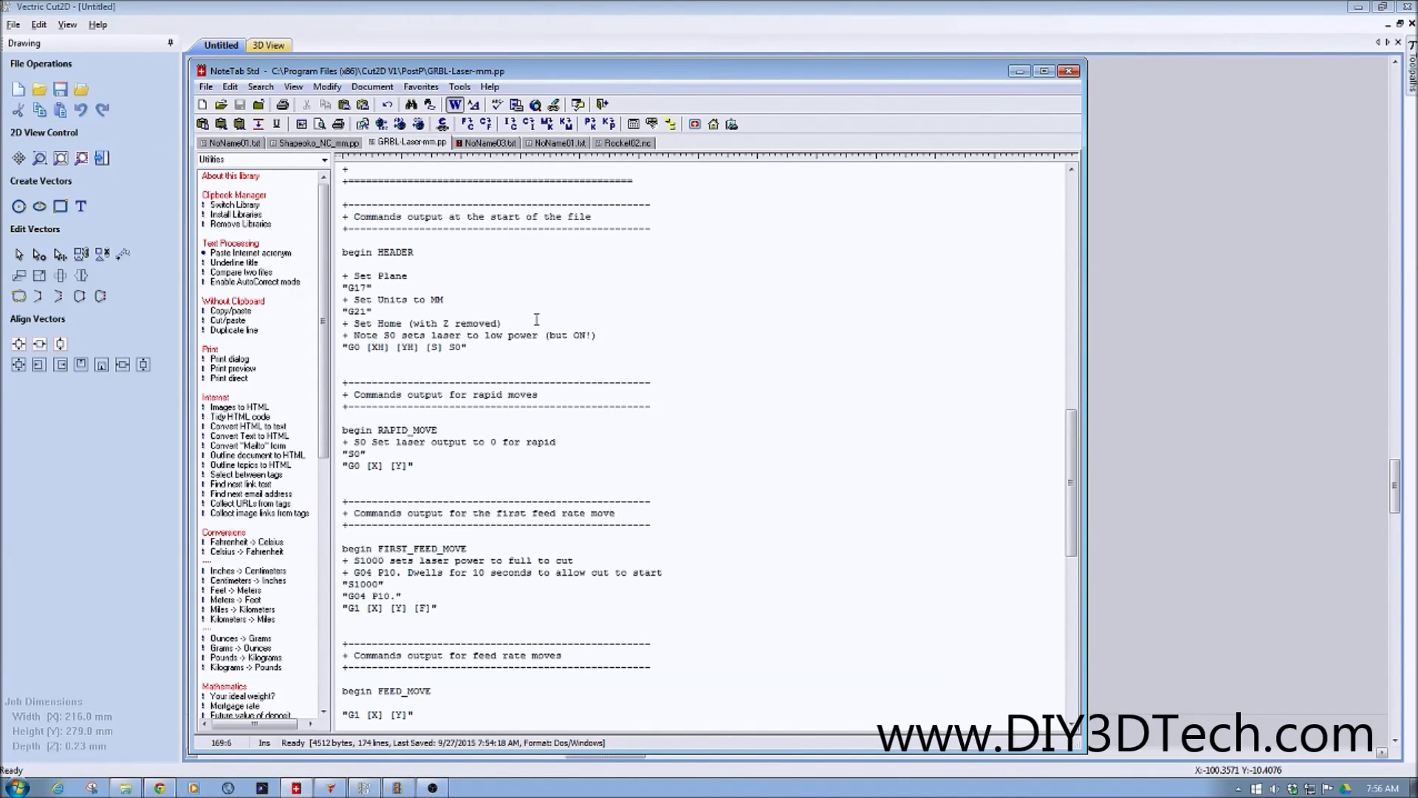
{"action": "scroll", "coordinate": [537, 319], "scroll_direction": "down", "scroll_amount": 2}
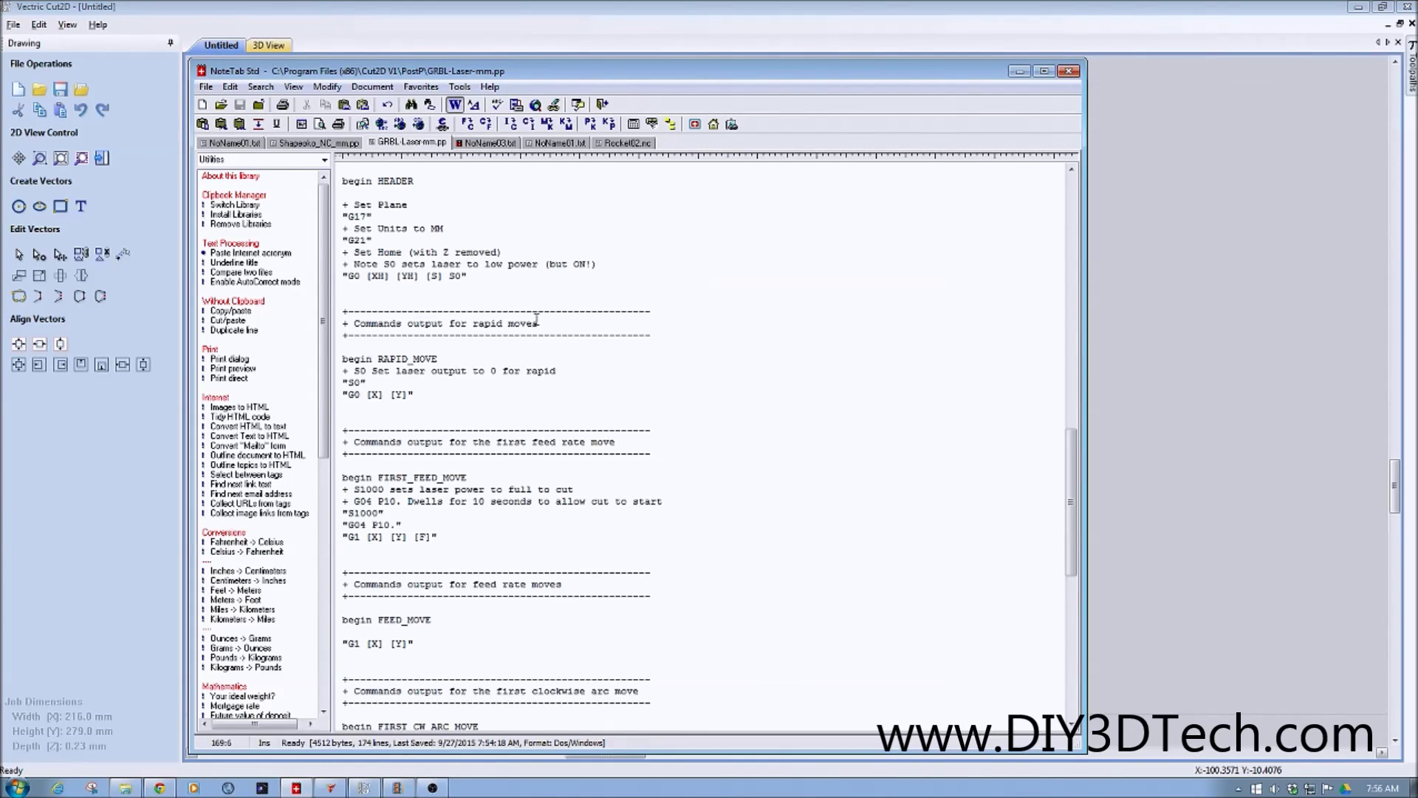
{"action": "scroll", "coordinate": [536, 319], "scroll_direction": "down", "scroll_amount": 2}
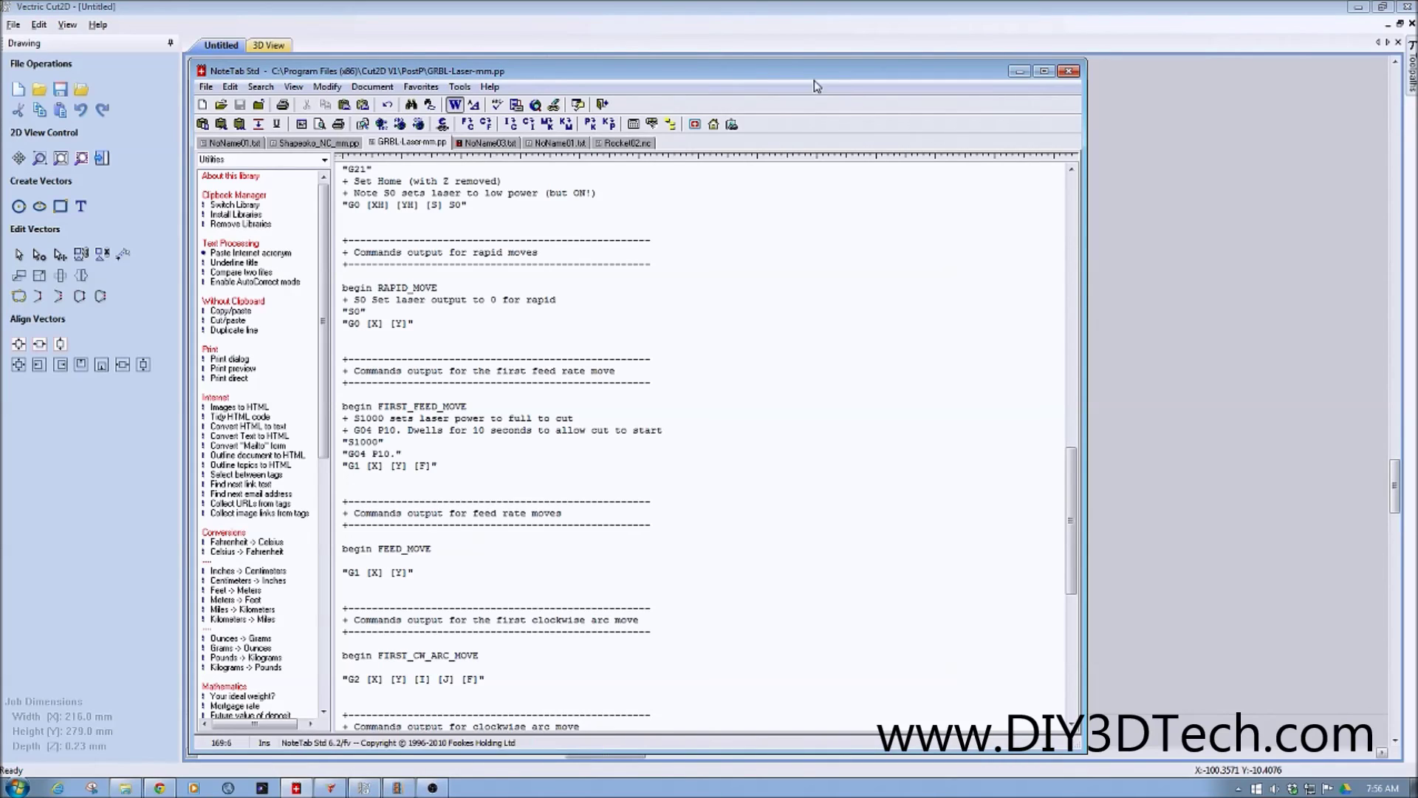
{"action": "left_click_drag", "start_coordinate": [807, 71], "coordinate": [1014, 115]}
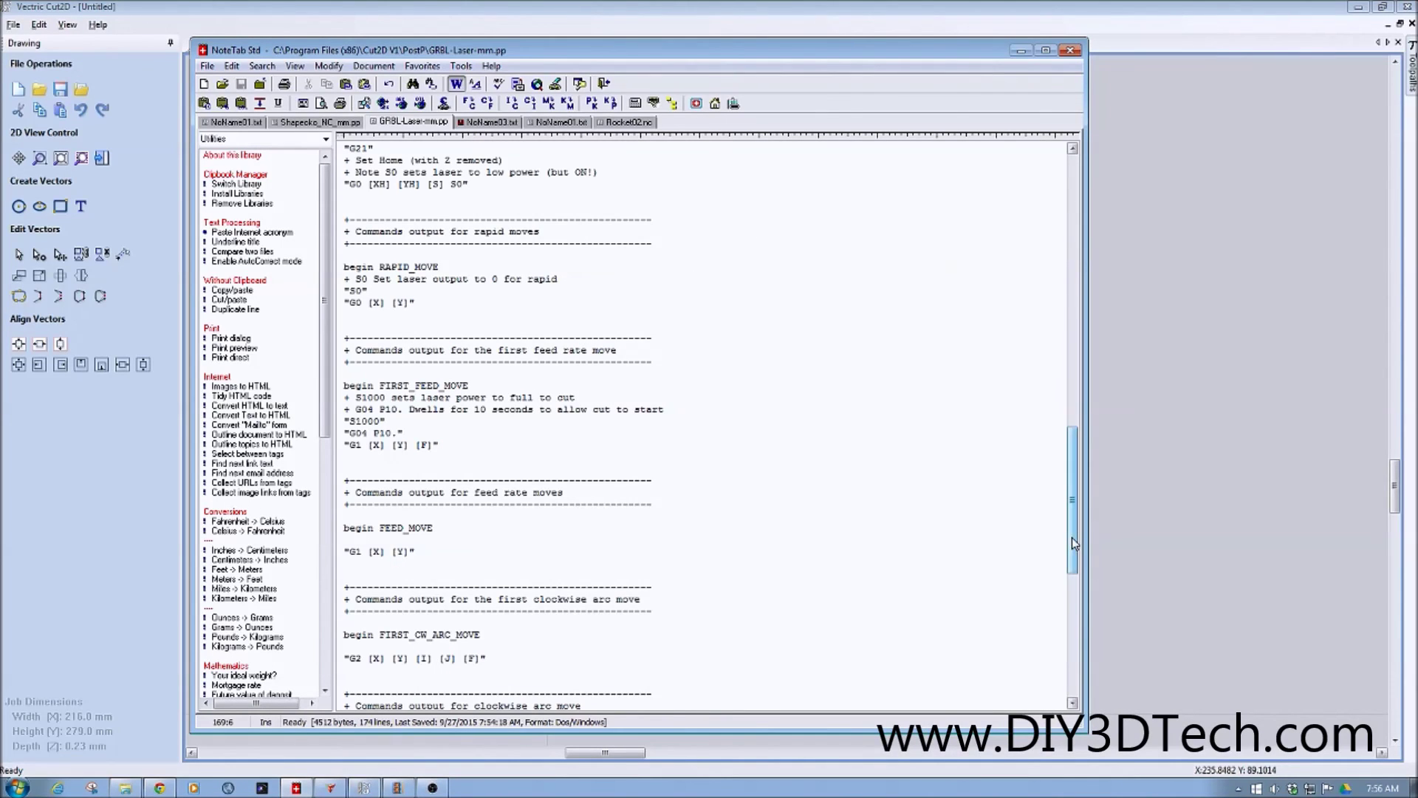
{"action": "left_click_drag", "start_coordinate": [1072, 538], "coordinate": [1071, 446]}
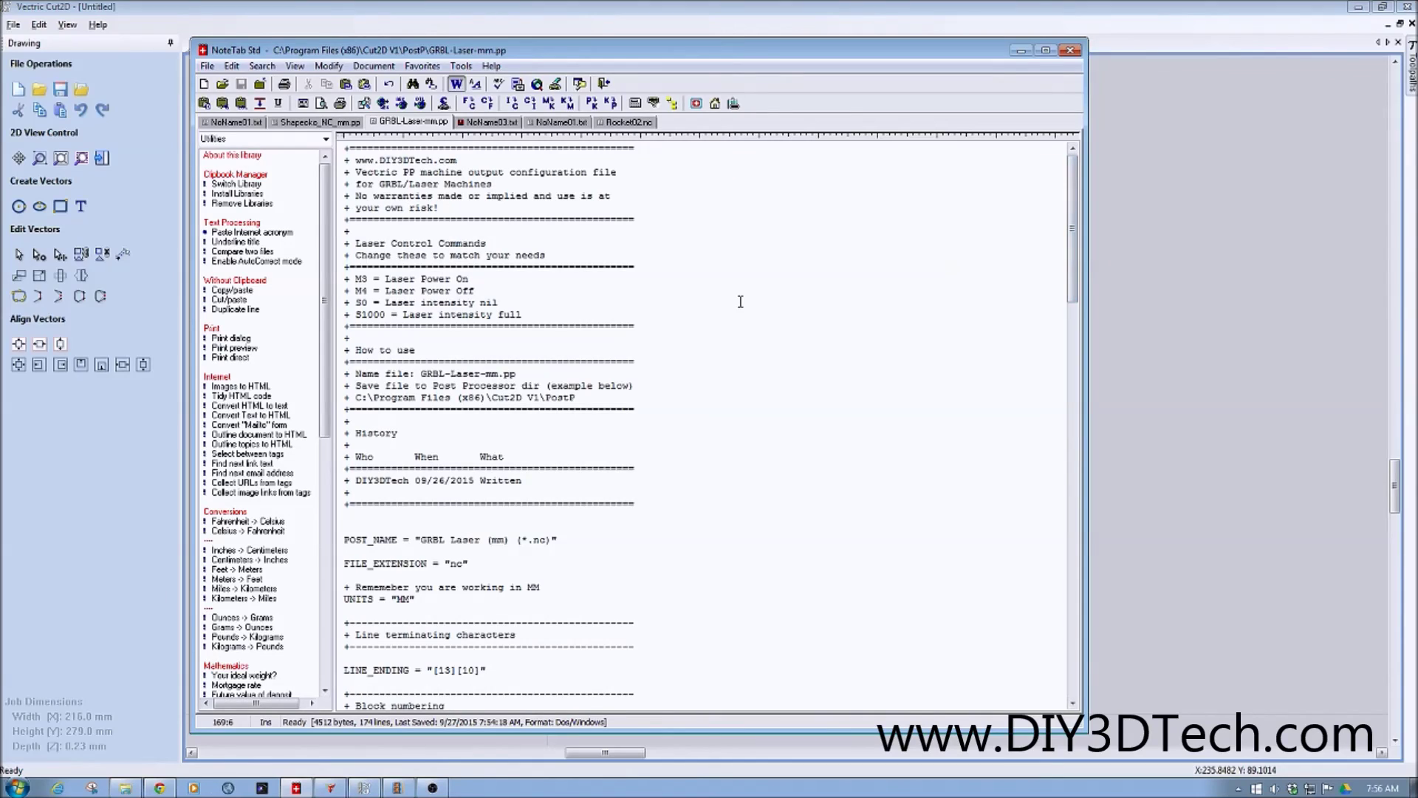